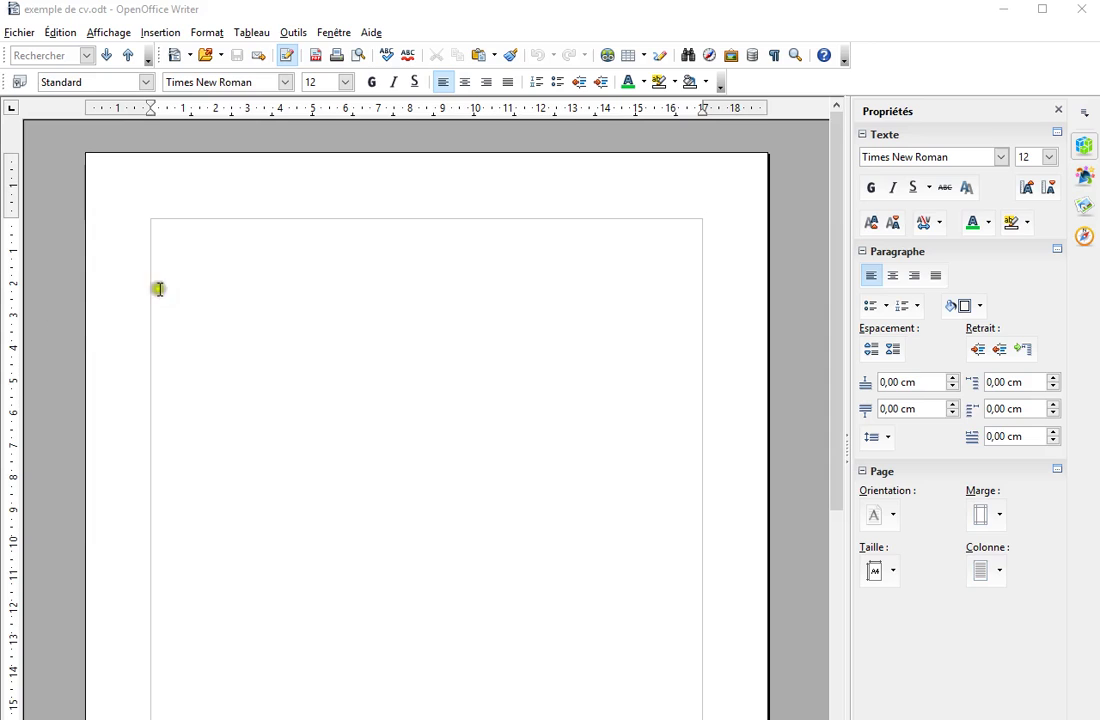
- Insert a table with 2 columns and 1 row, and paste the copied contact details into its first cell
click(431, 268)
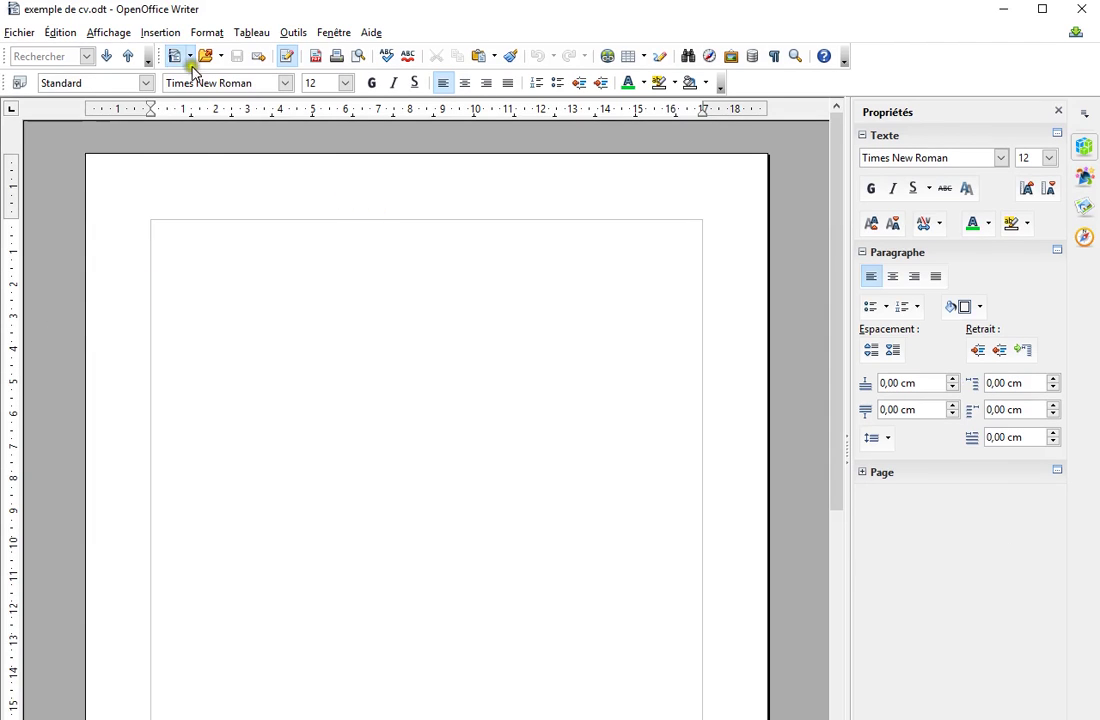
click(162, 33)
click(200, 402)
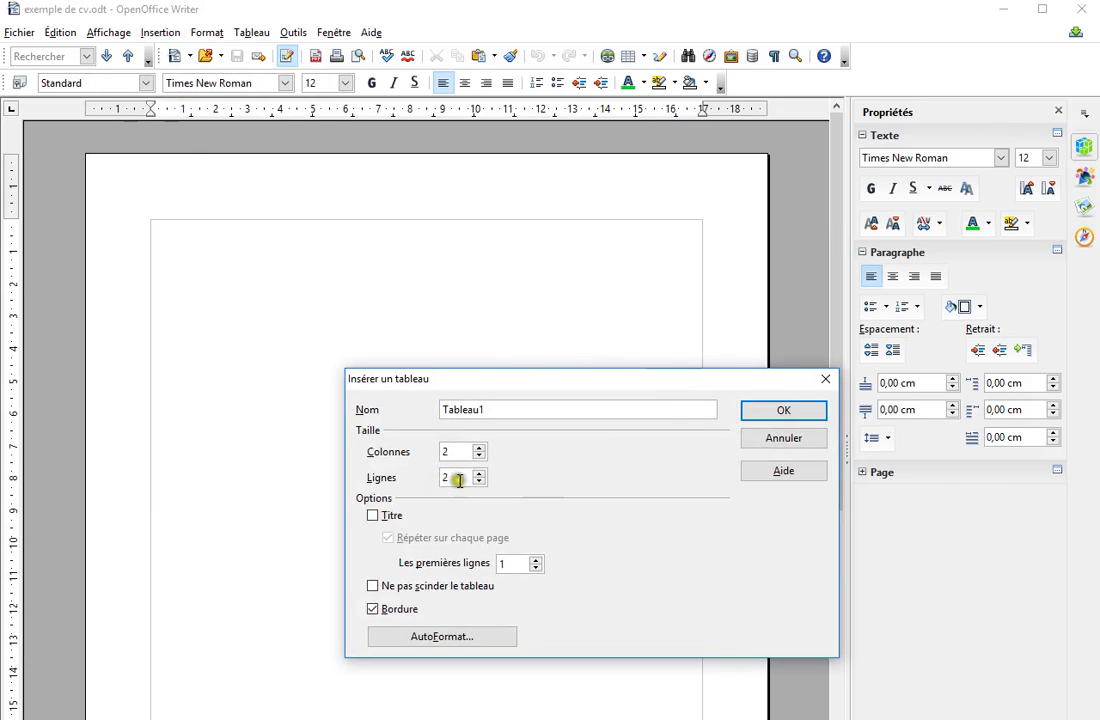
double_click(459, 480)
text(1)
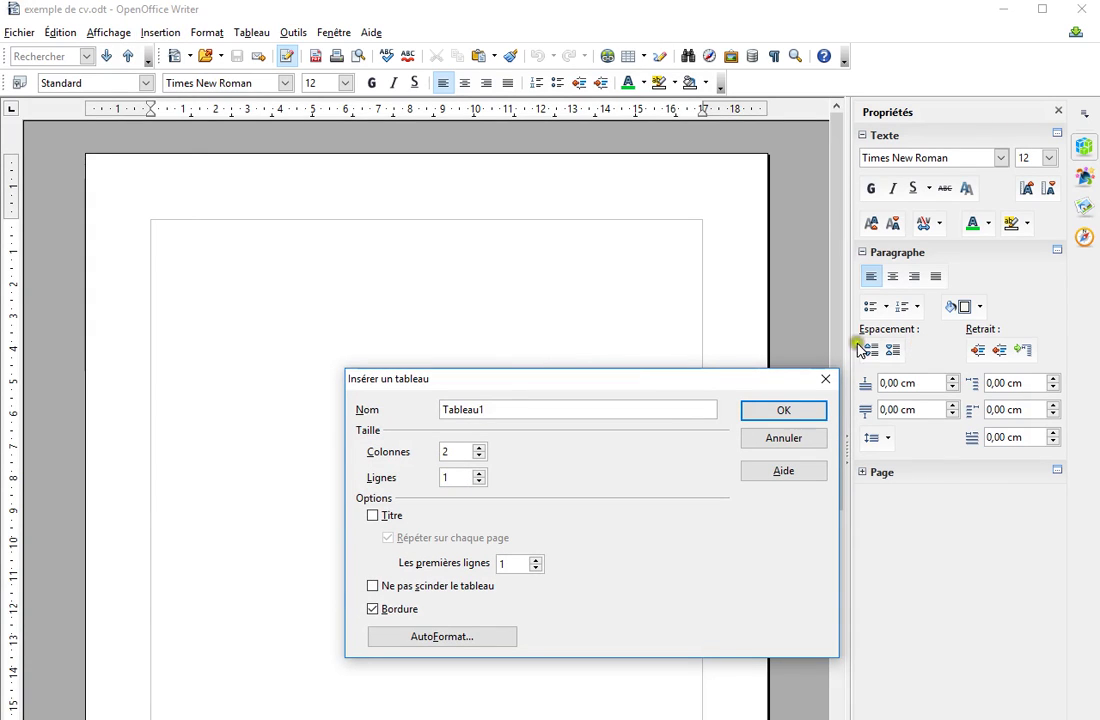
click(786, 411)
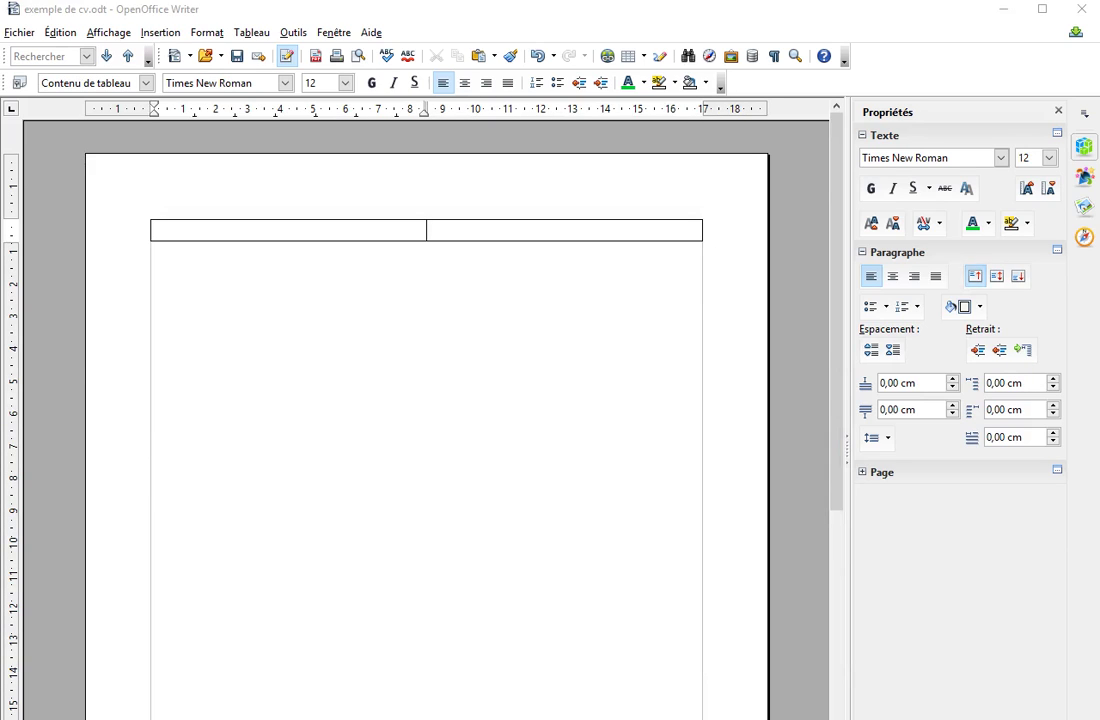
click(368, 228)
key(ctrl+v)
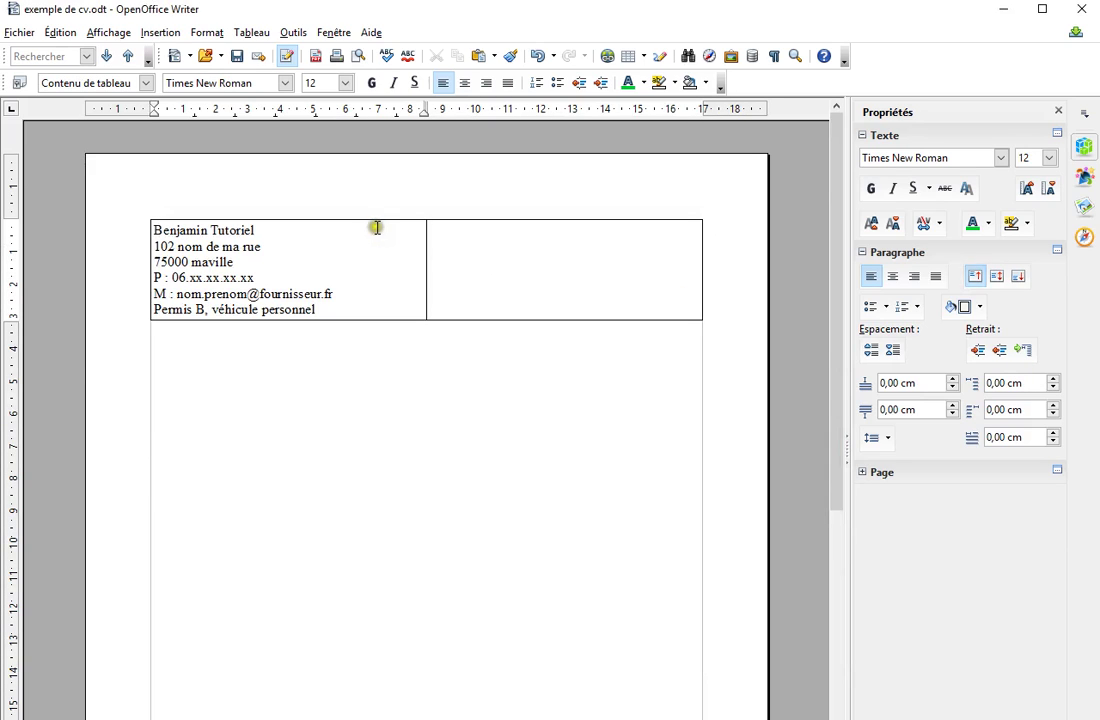
- Insert the male artist with the green beret from the Gens gallery theme into the table's second cell
click(577, 267)
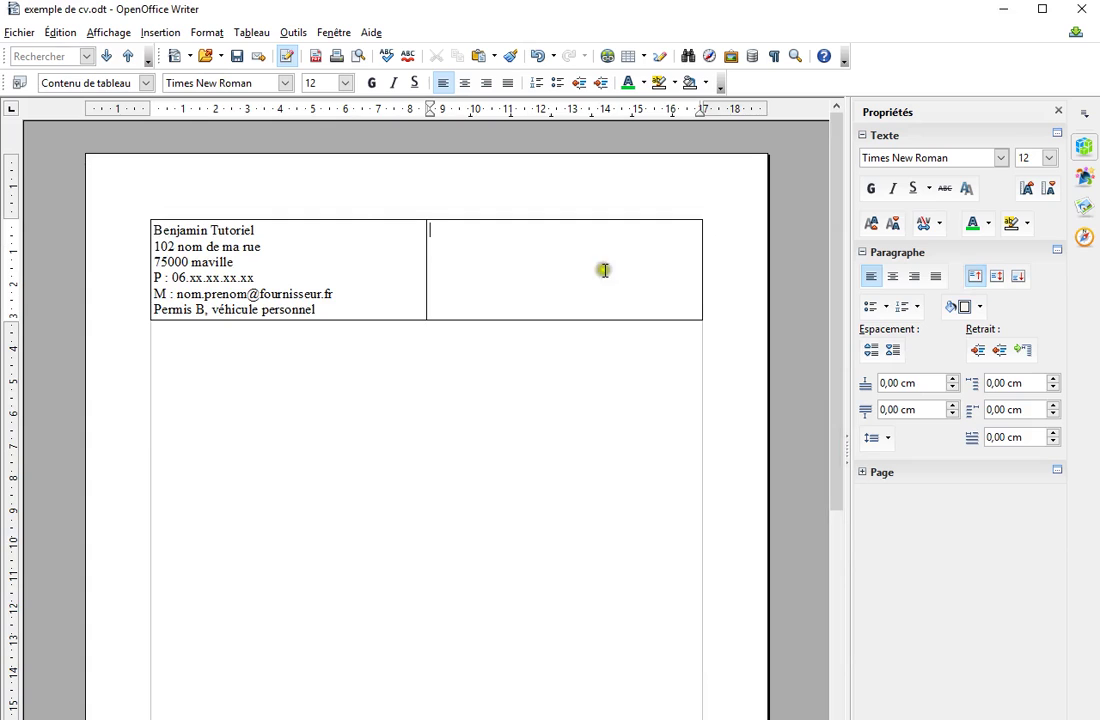
click(1084, 206)
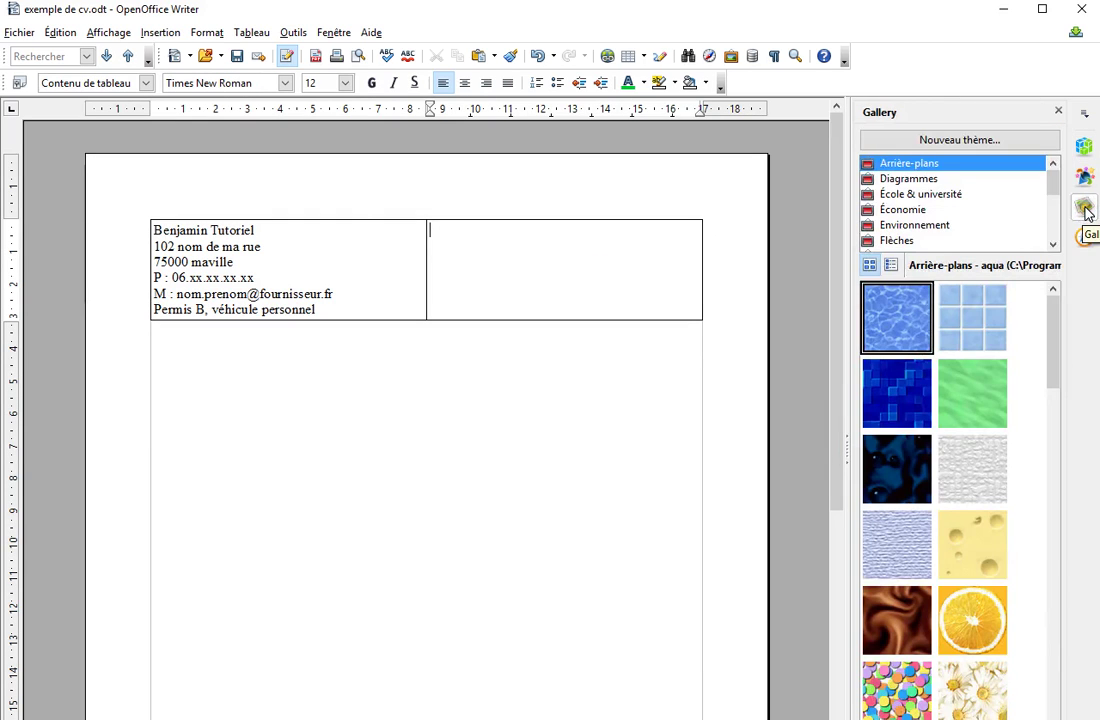
click(918, 241)
scroll(922, 238, down, 1)
click(918, 226)
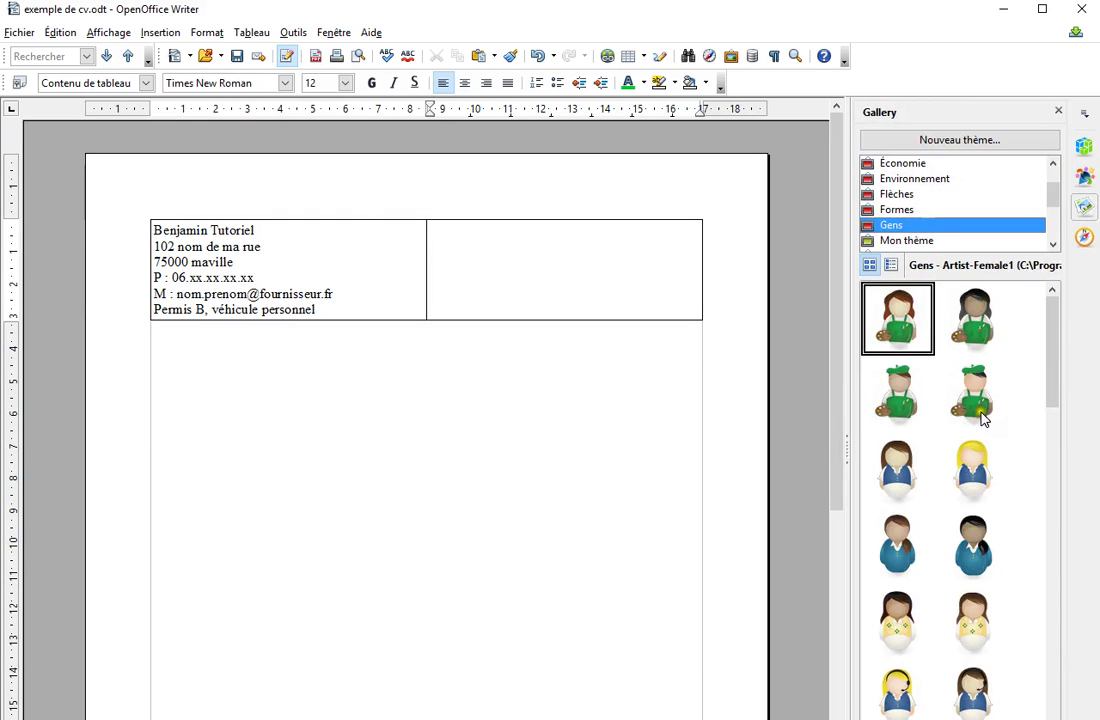
drag(980, 418, 561, 271)
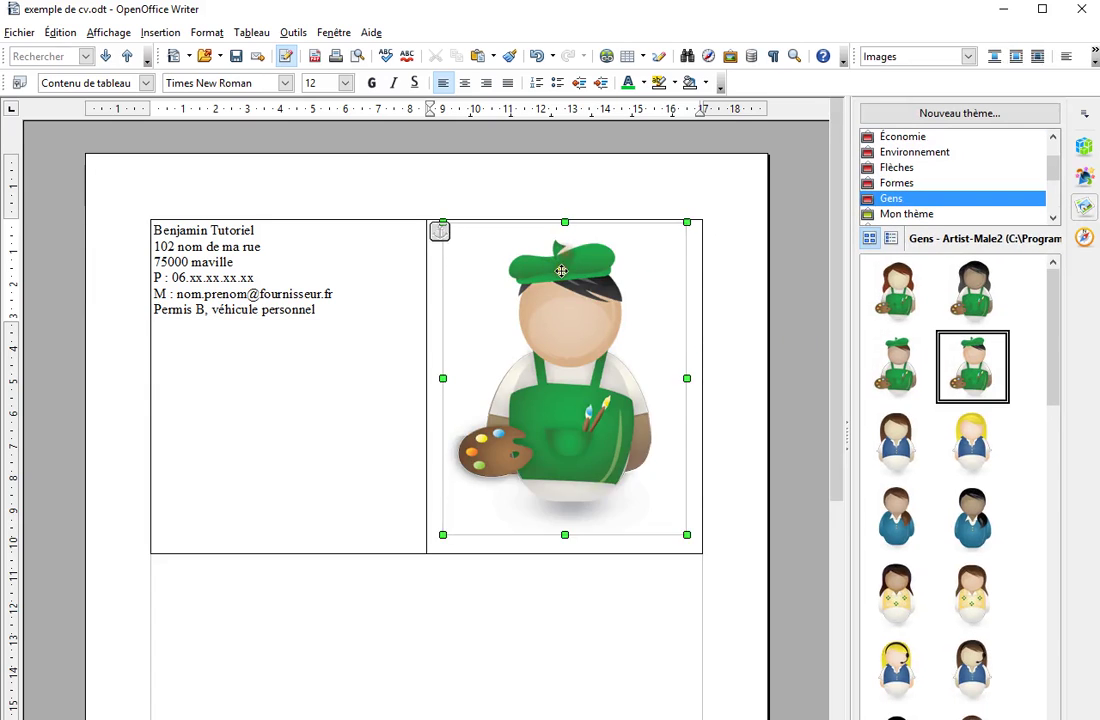
click(589, 568)
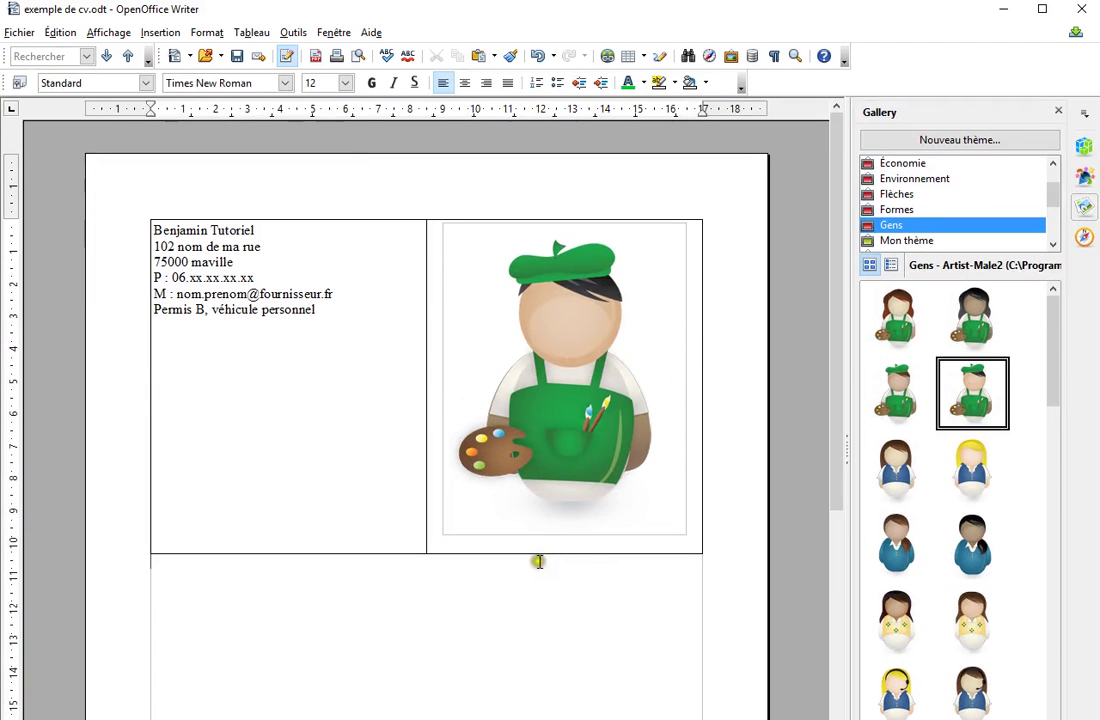
- Shrink the artist image to about 3 cm wide and move it toward the right side of its cell
click(519, 350)
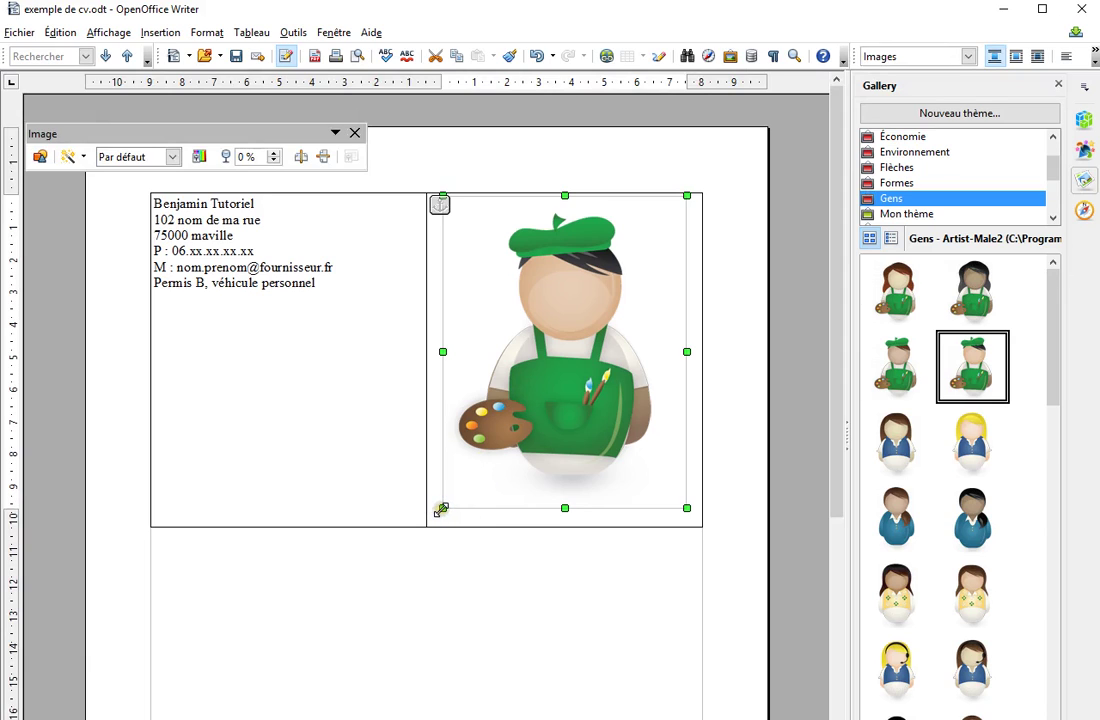
drag(441, 509, 599, 311)
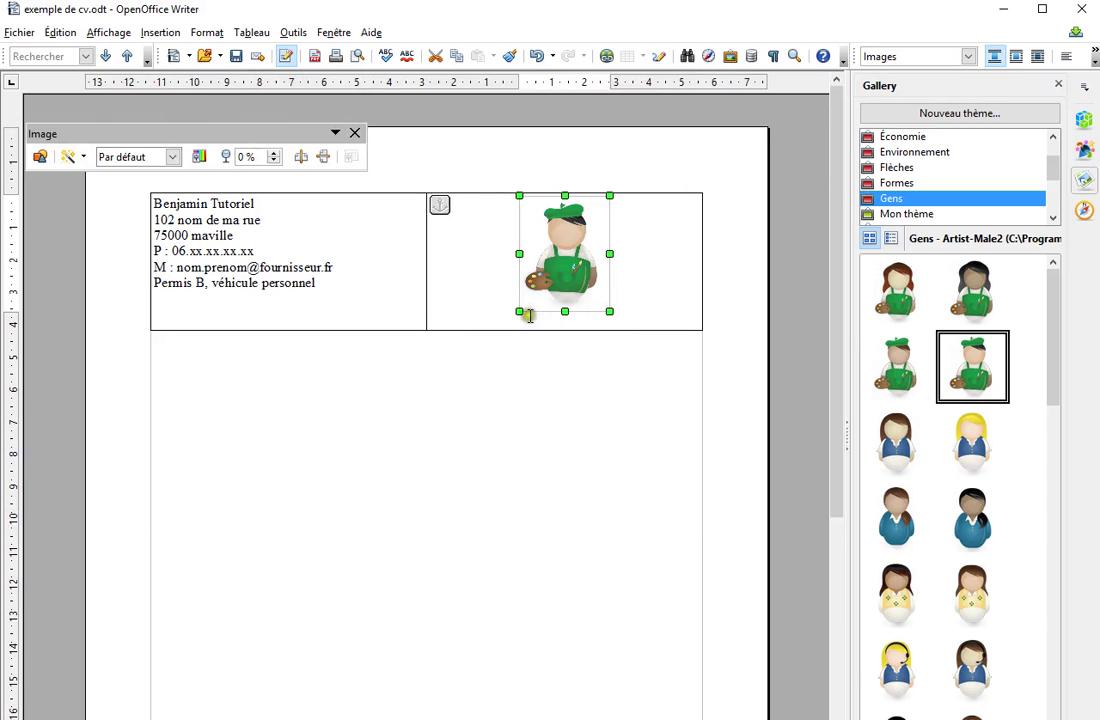
drag(519, 313, 226, 385)
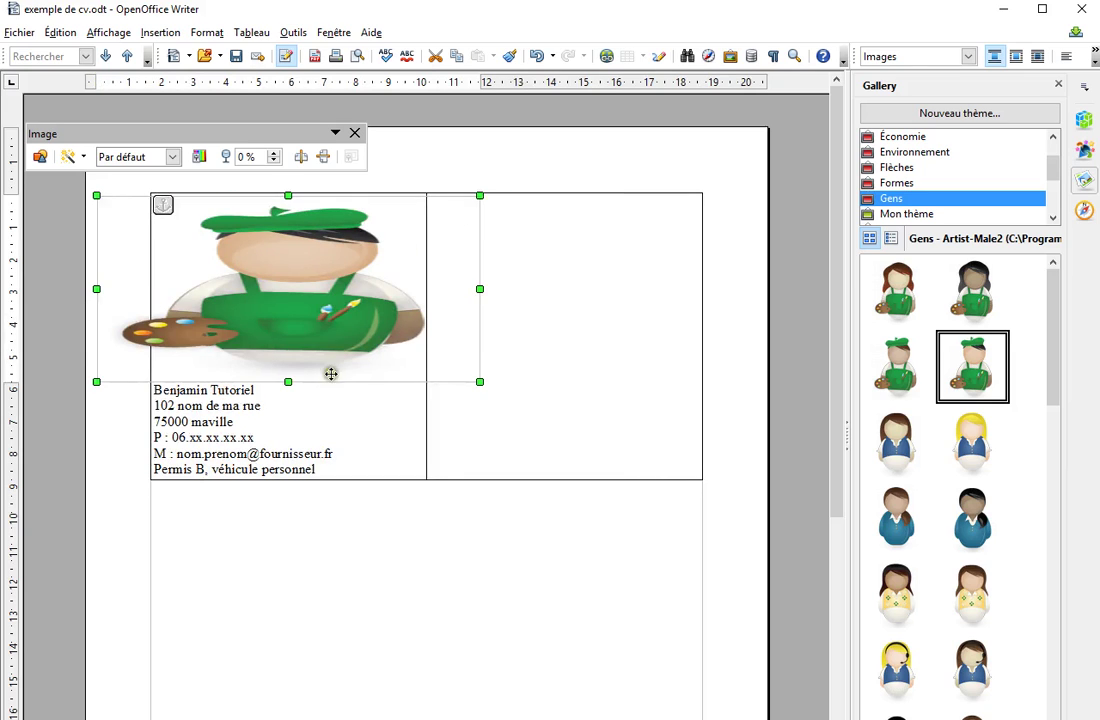
key(ctrl+z)
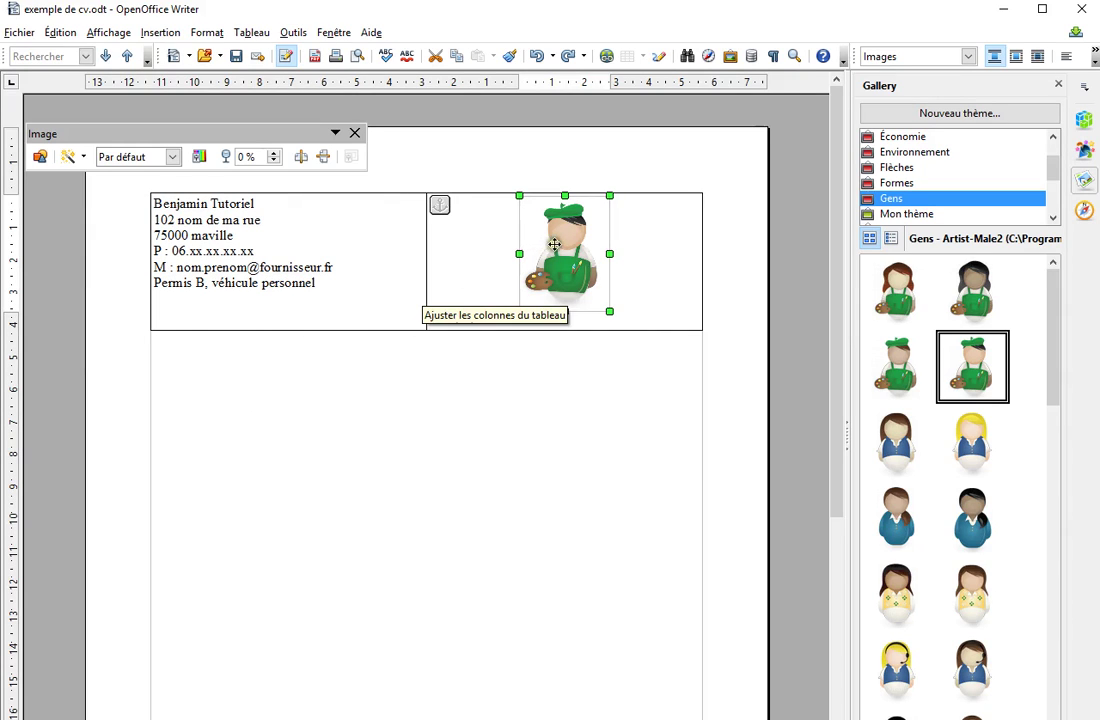
drag(539, 245, 611, 255)
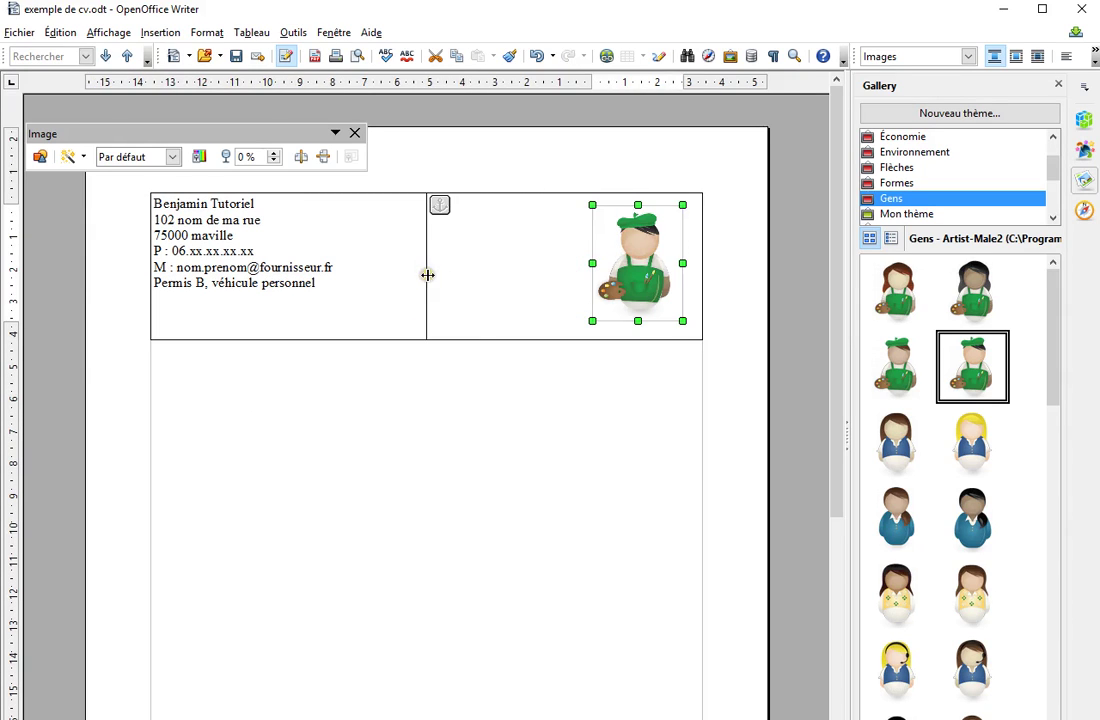
- Widen the table's first column to about 12 cm and reposition the image inside the narrower second cell
drag(425, 272, 550, 262)
drag(715, 263, 630, 263)
click(339, 278)
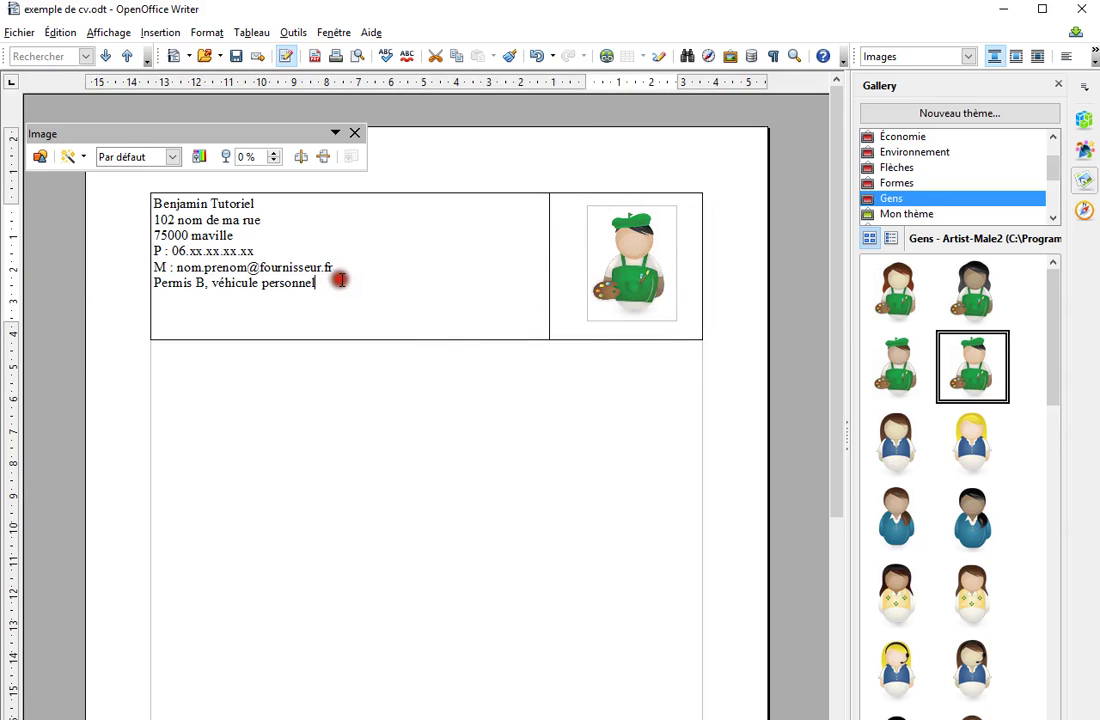
- Format the name line in bold at size 20 with a light blue font colour
click(268, 231)
drag(268, 231, 153, 230)
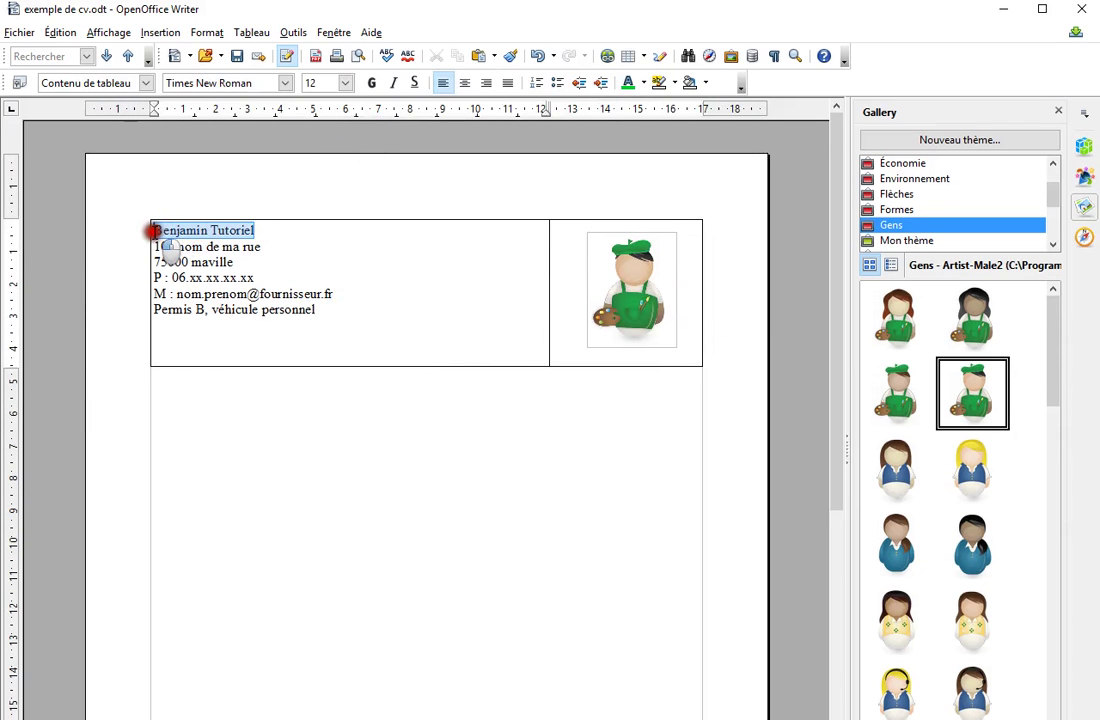
click(371, 83)
click(345, 83)
scroll(322, 205, down, 3)
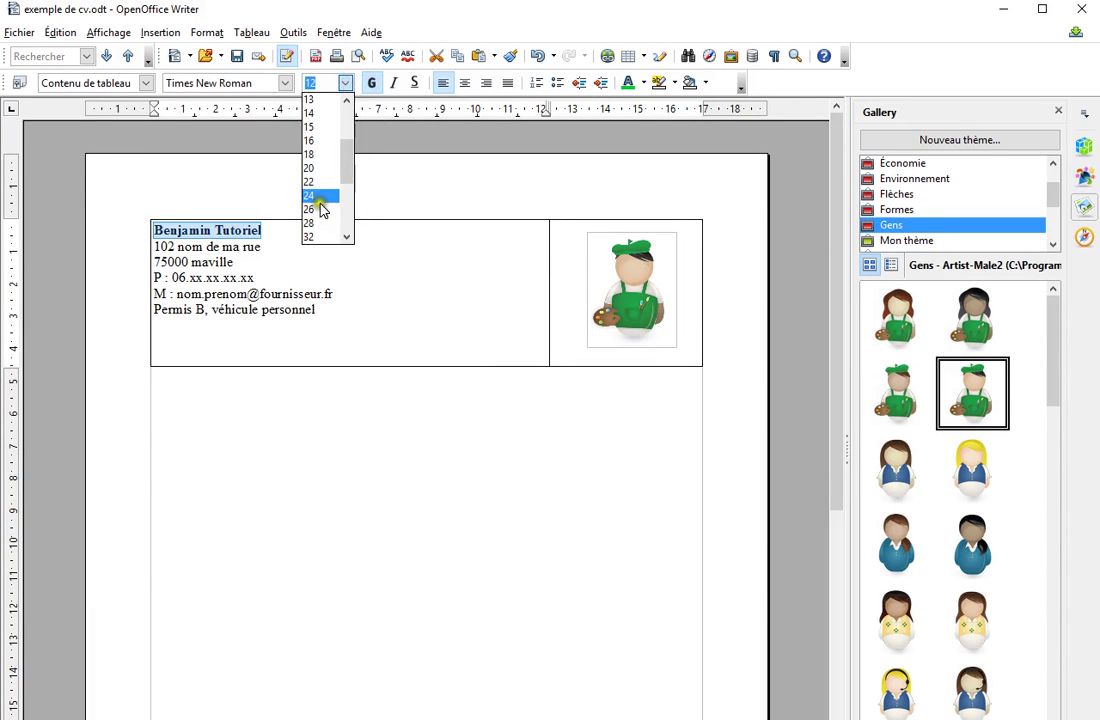
click(318, 128)
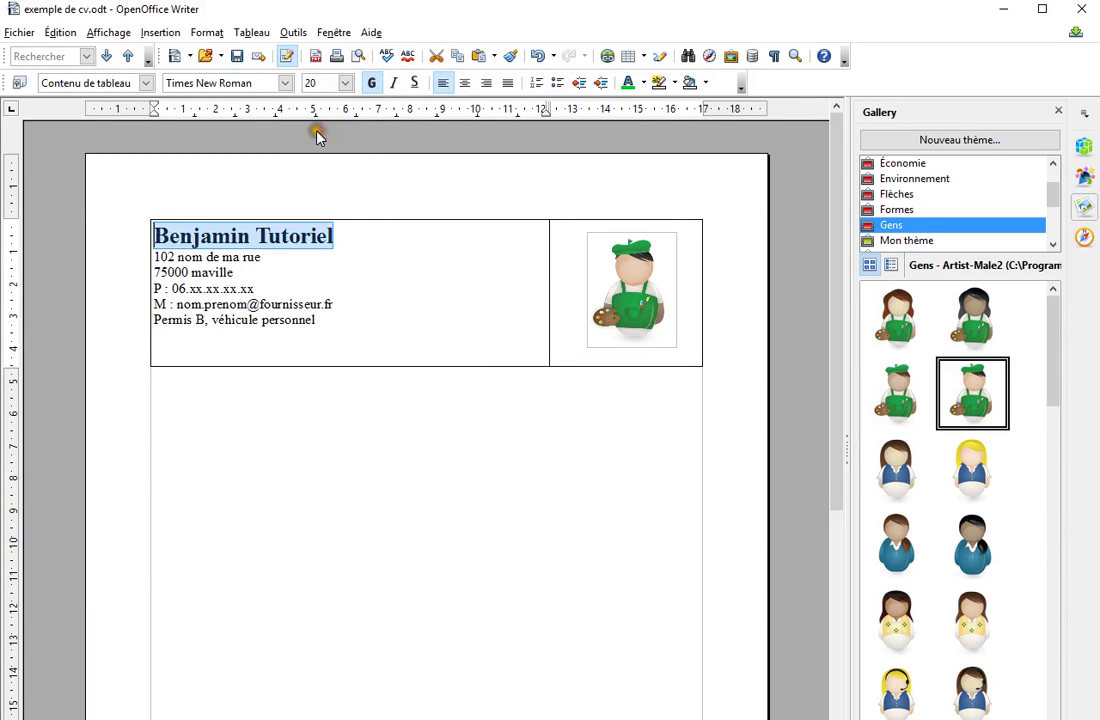
click(643, 83)
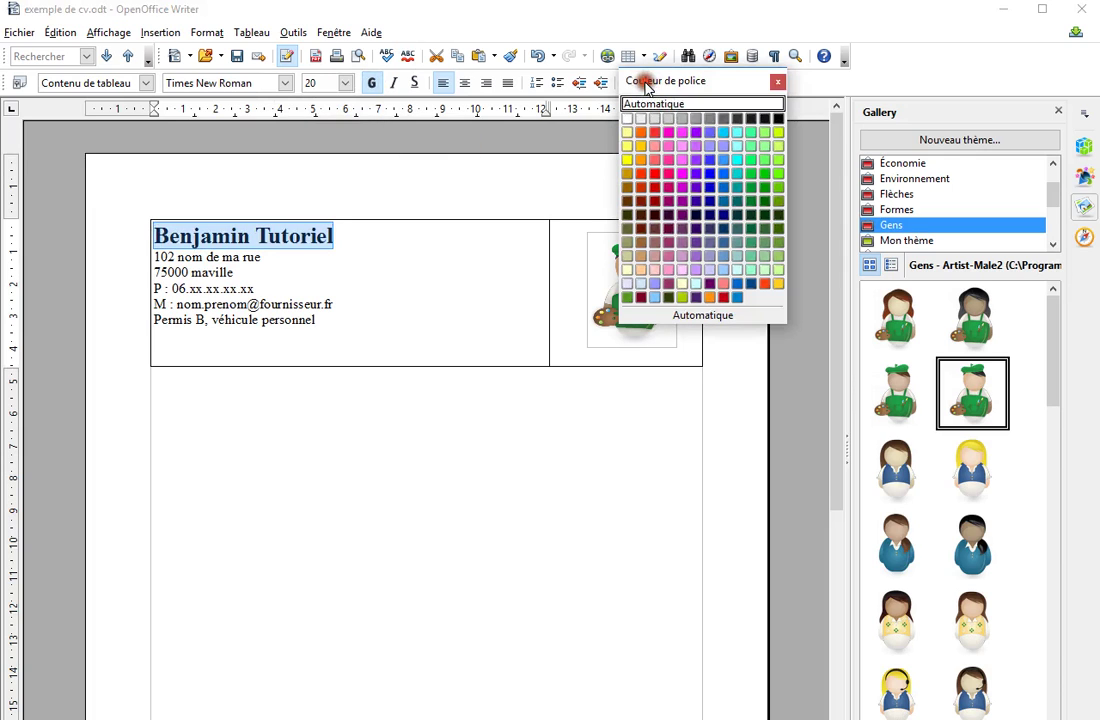
click(724, 161)
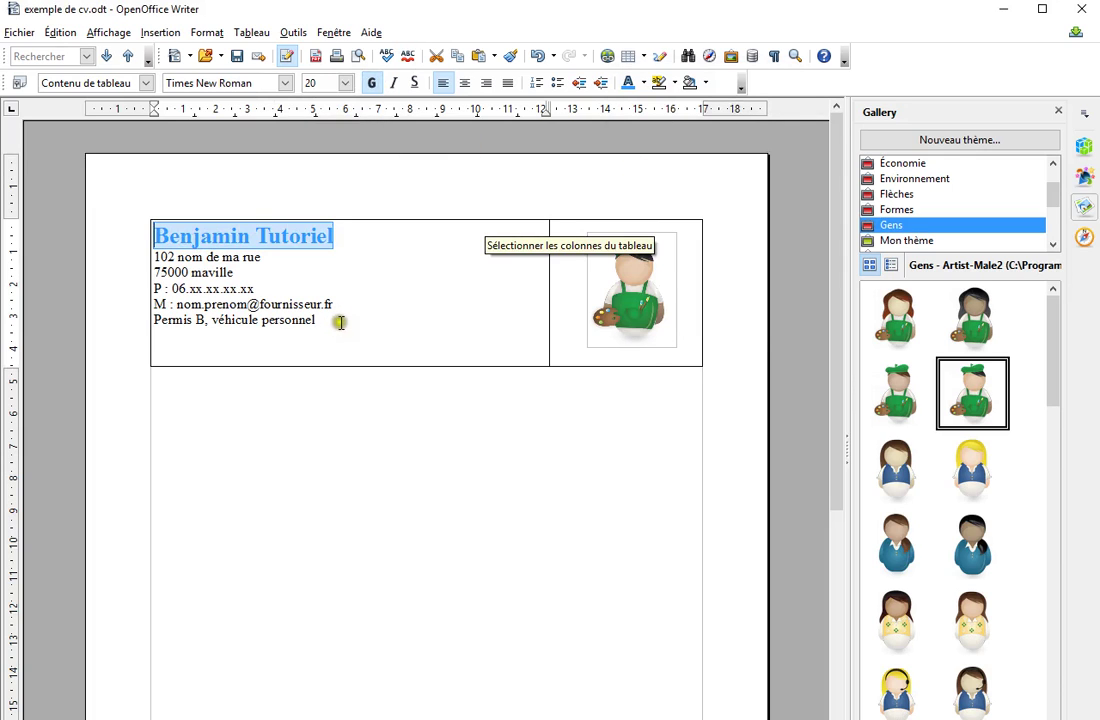
- Colour the contact lines below the name dark grey, from the street address down to the driving licence line
drag(340, 322, 140, 262)
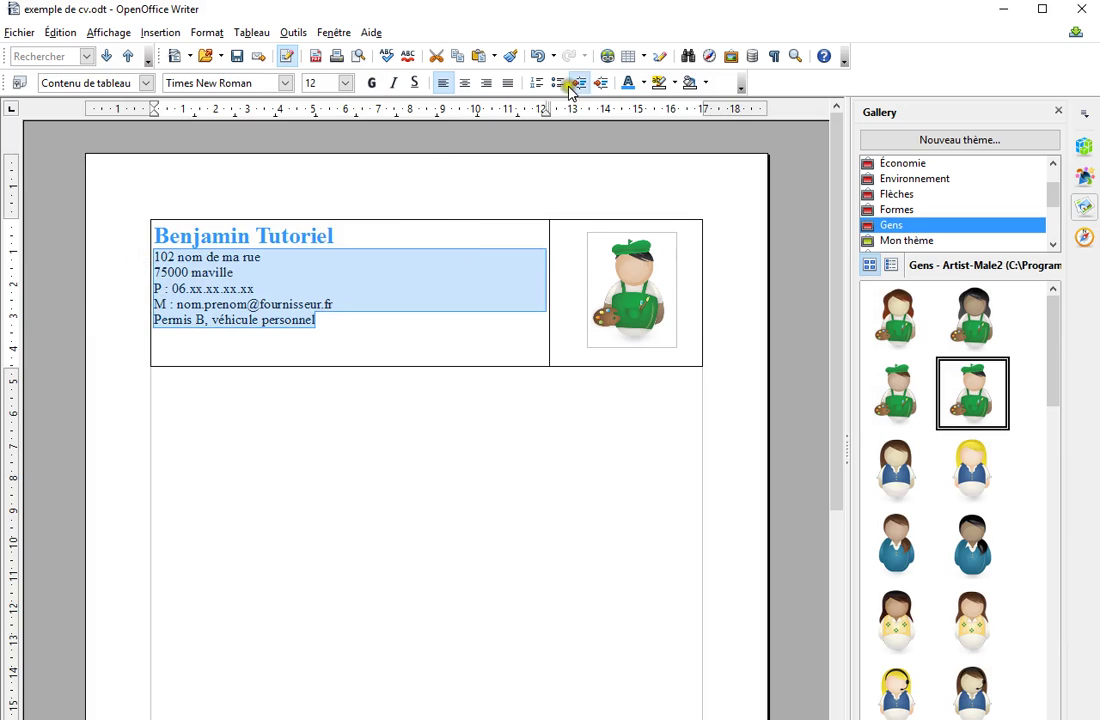
click(643, 83)
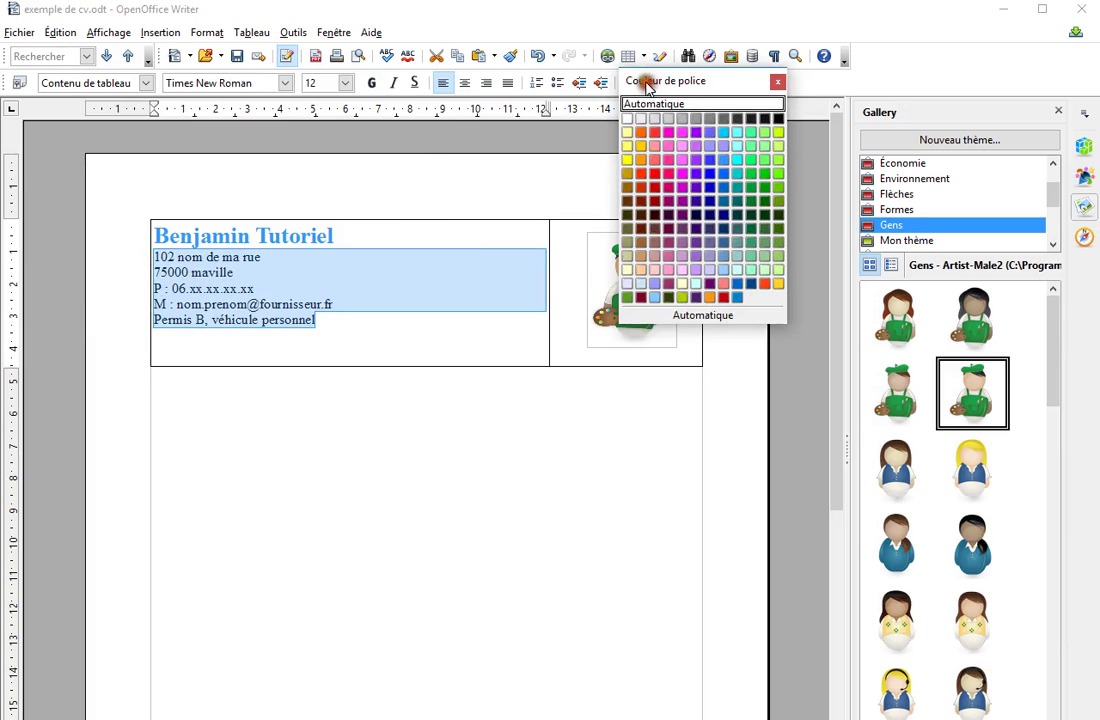
click(720, 119)
click(351, 322)
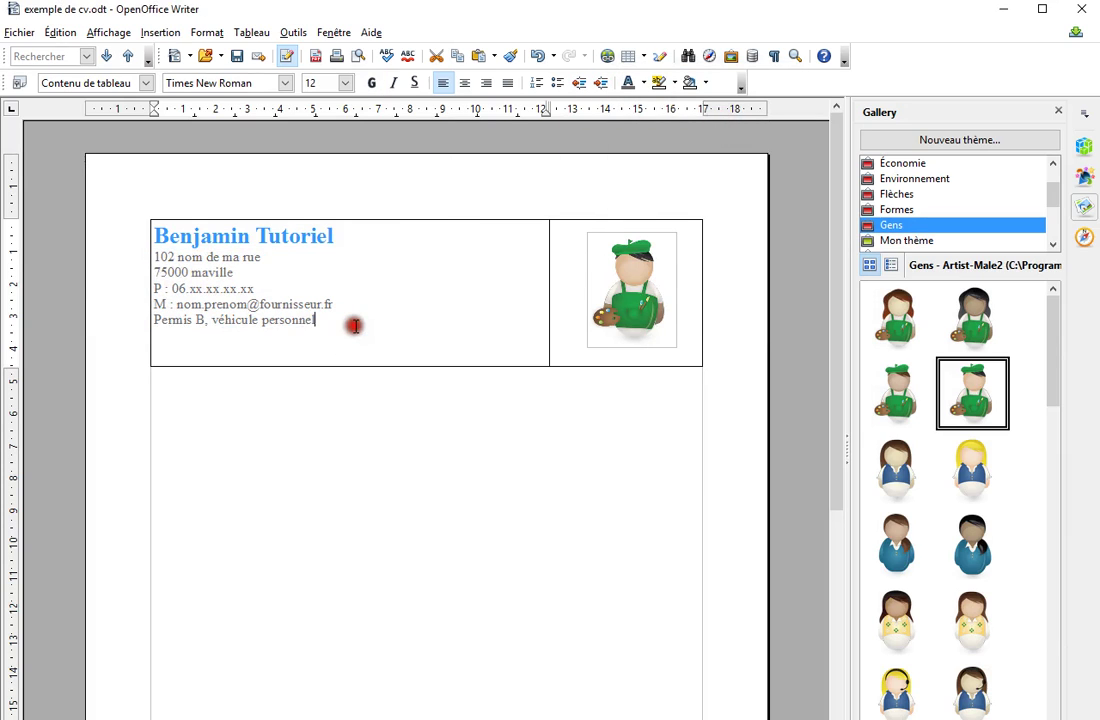
- Set the spacing above the street address paragraph to 0,10"
click(1084, 148)
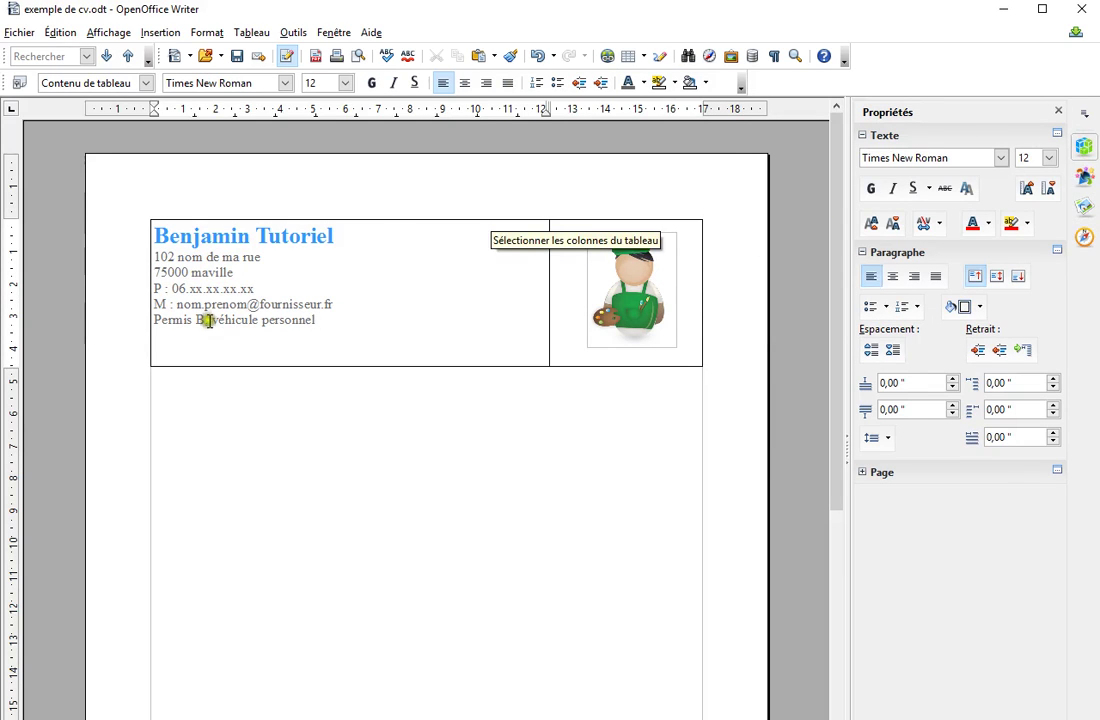
drag(262, 258, 153, 257)
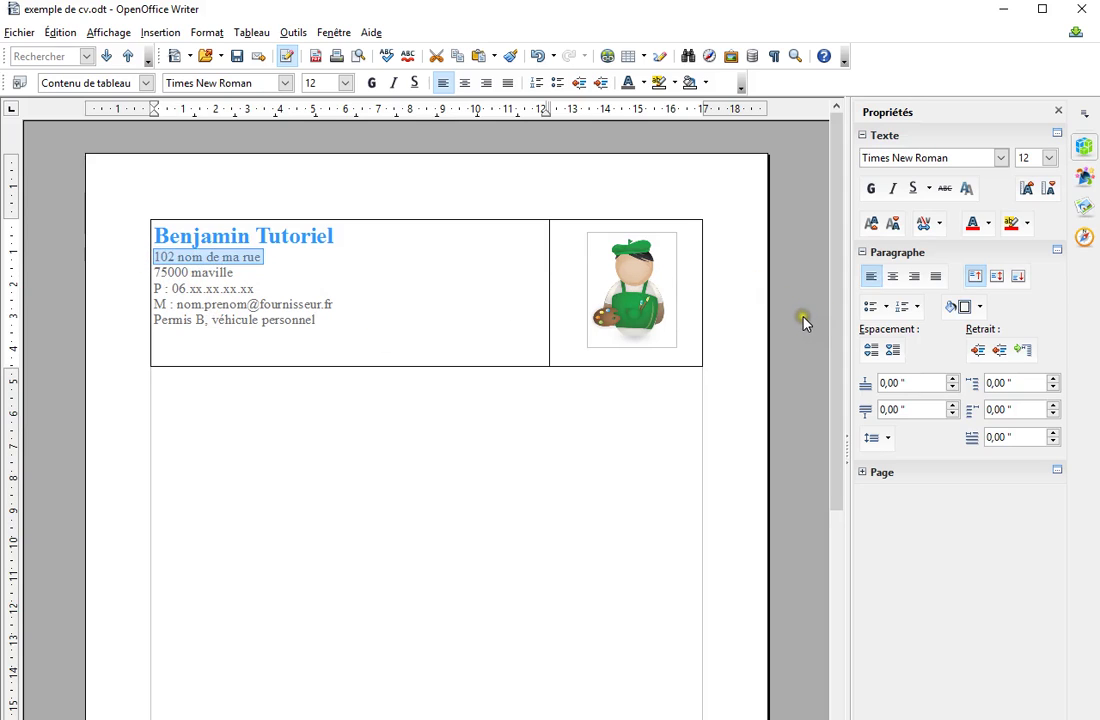
click(891, 383)
text(1)
click(305, 265)
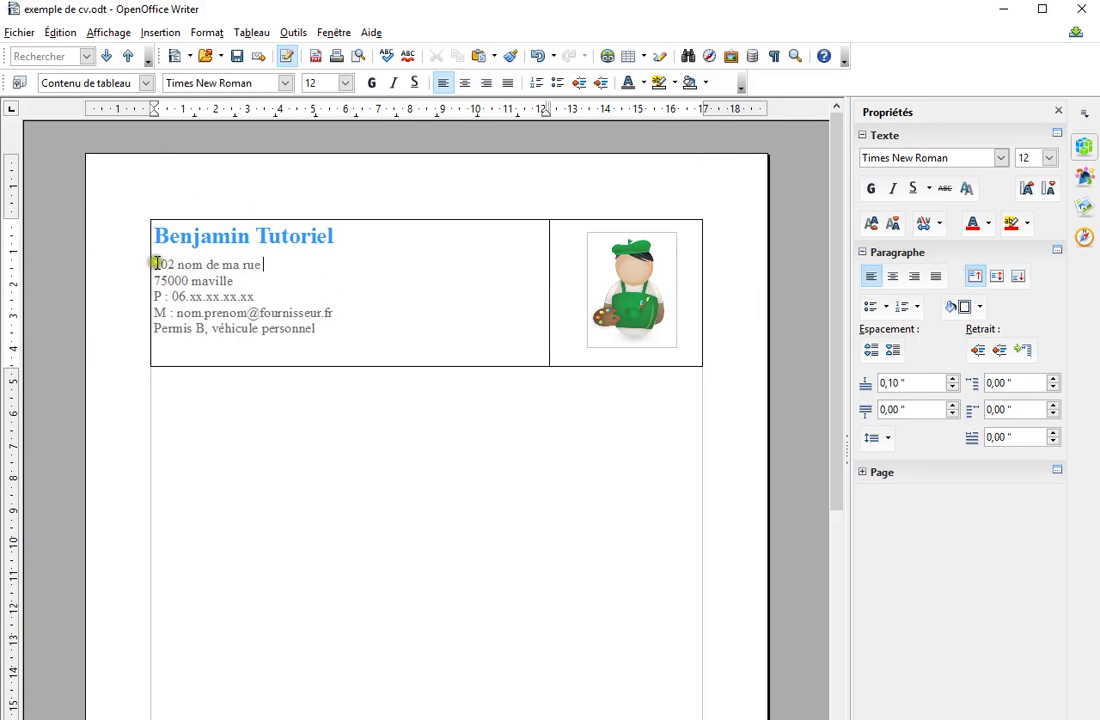
- Set the spacing above the phone number paragraph to 0,10"
drag(258, 298, 152, 298)
click(887, 383)
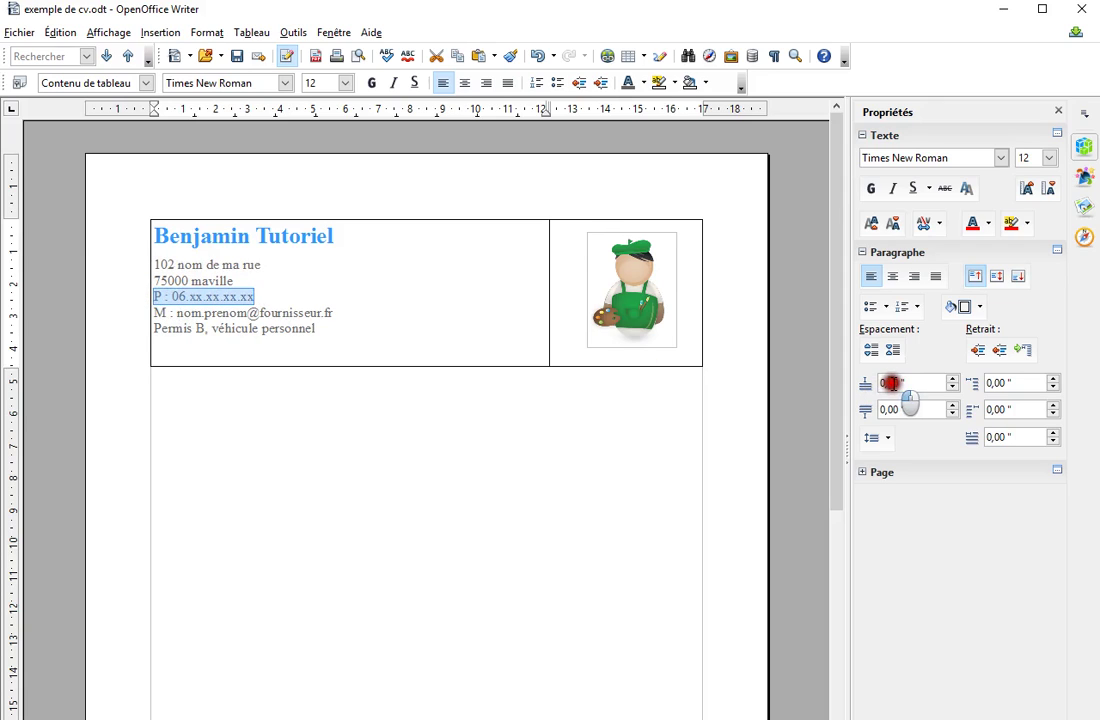
text(1)
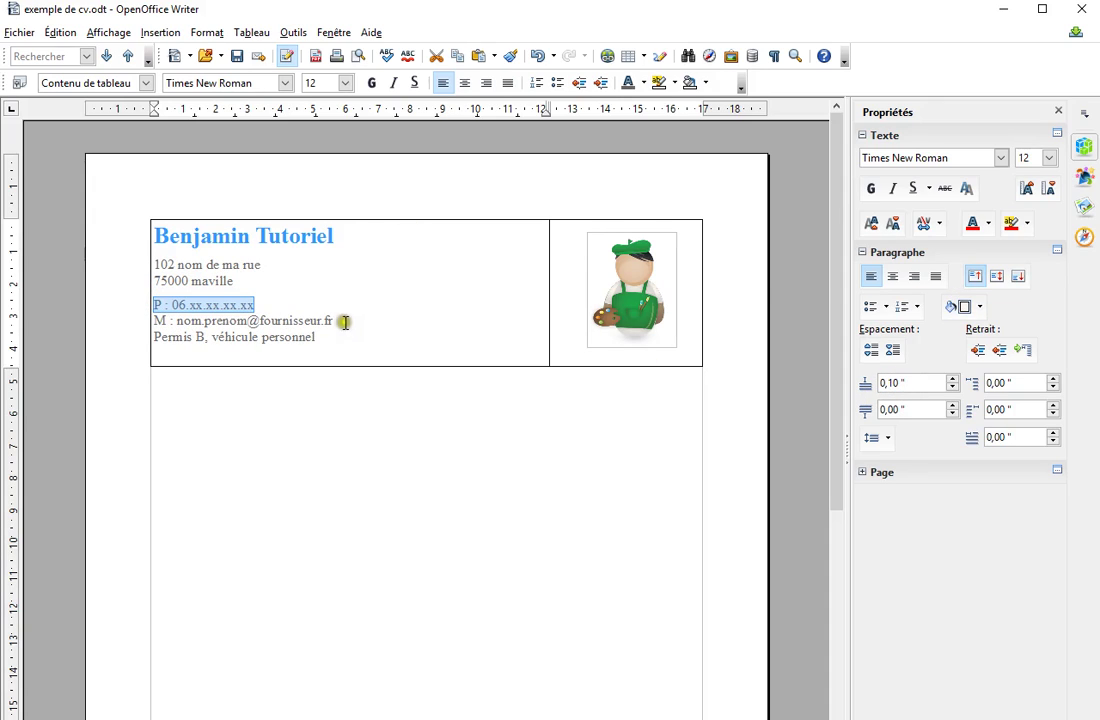
- Set the spacing above the "Permis B, véhicule personnel" paragraph to 0,10"
drag(318, 337, 153, 337)
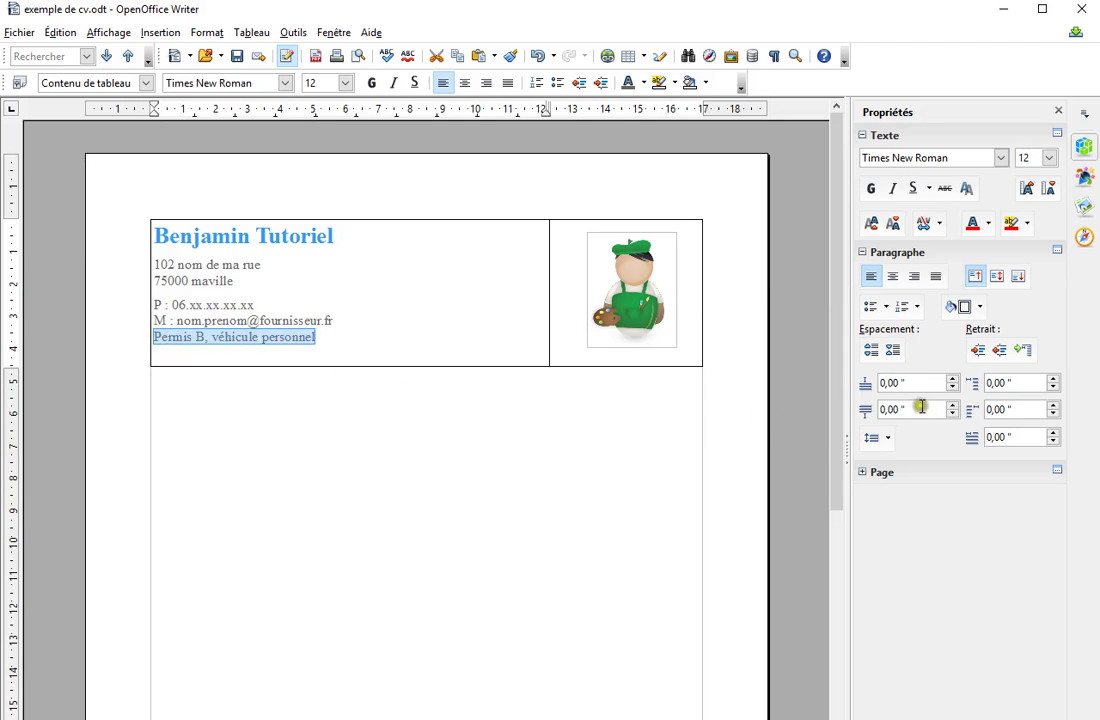
click(891, 383)
text(1)
key(Return)
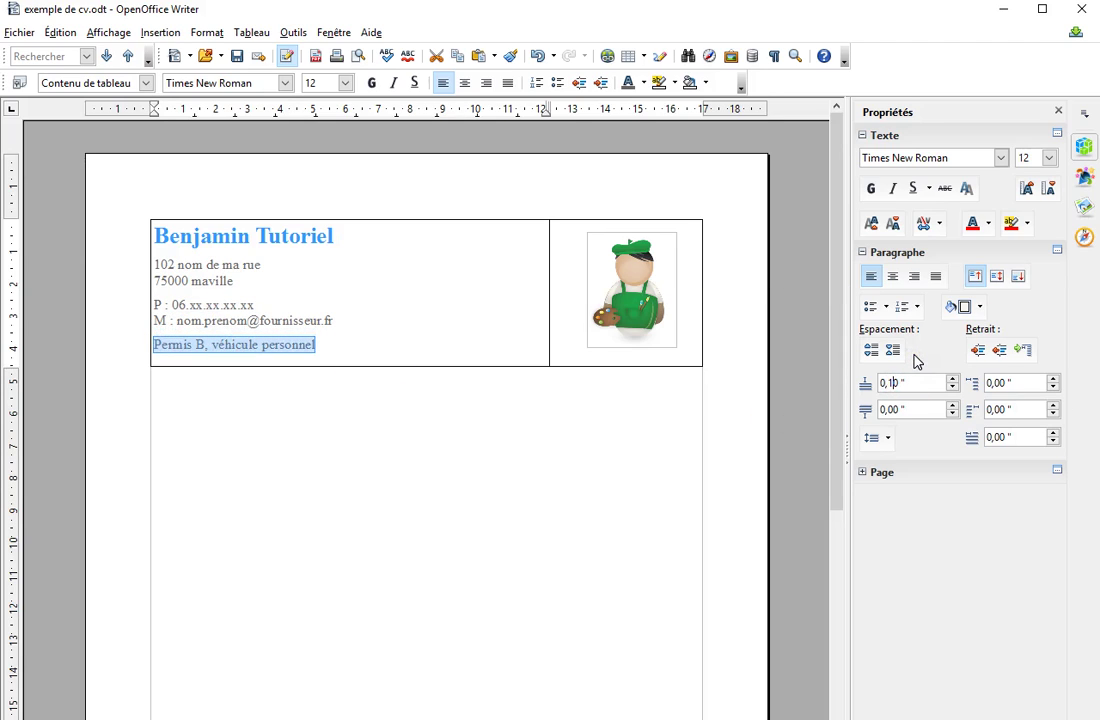
click(244, 287)
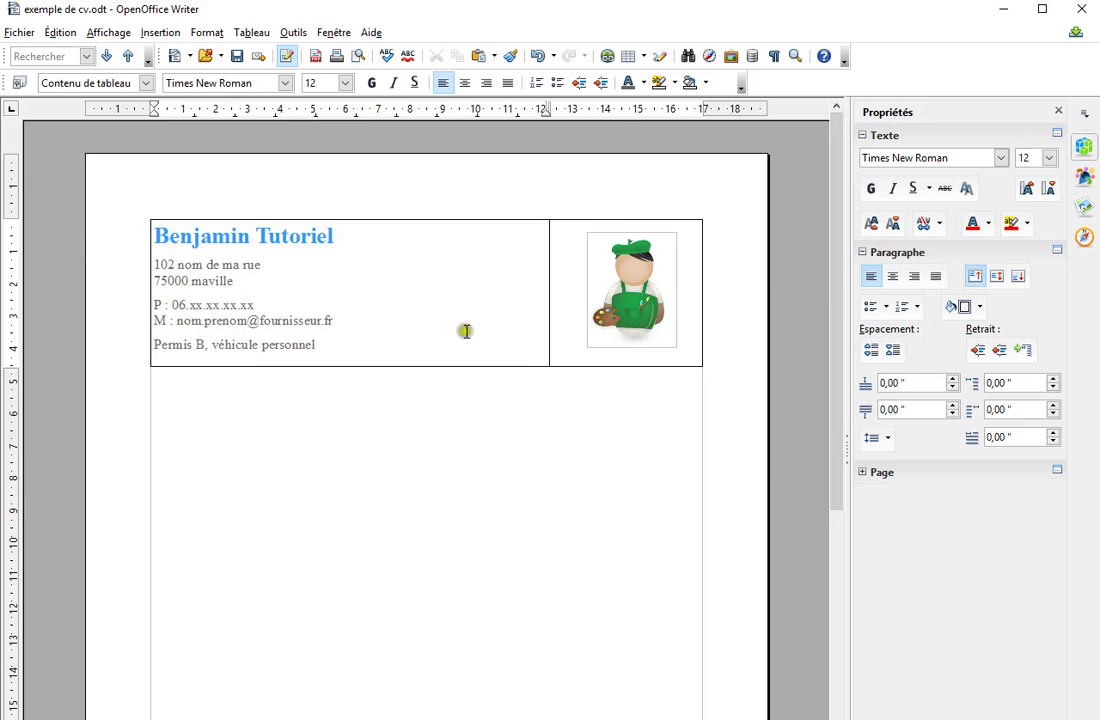
- Set the font size of all contact lines below the name to 13
drag(333, 348, 150, 265)
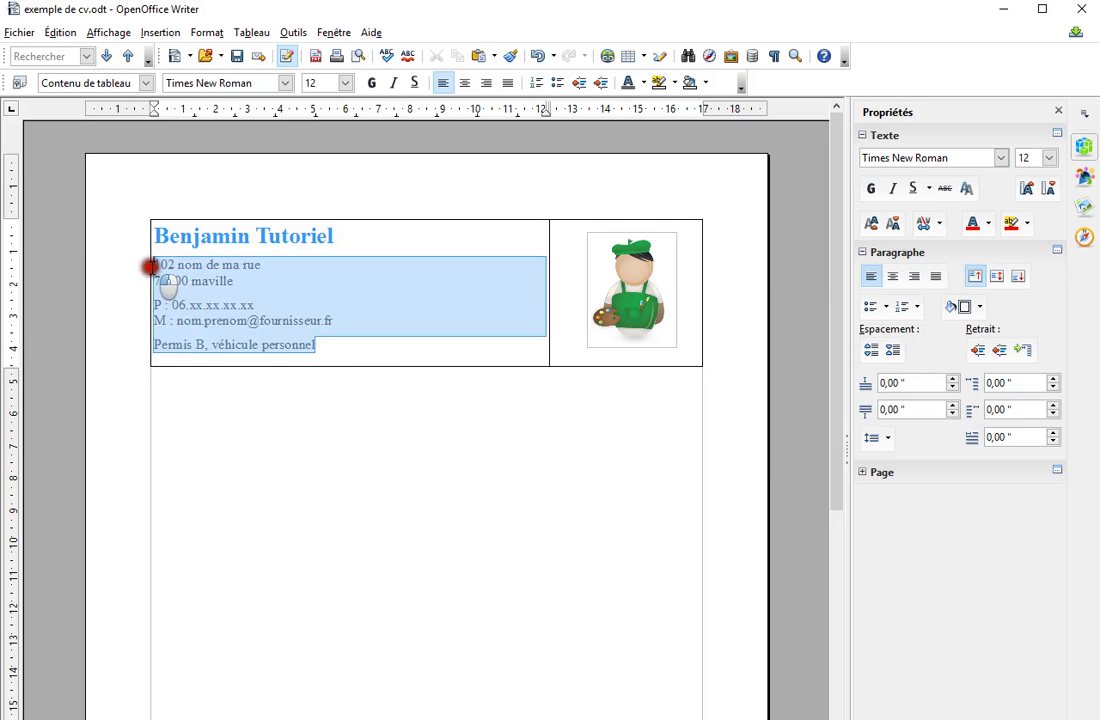
click(347, 83)
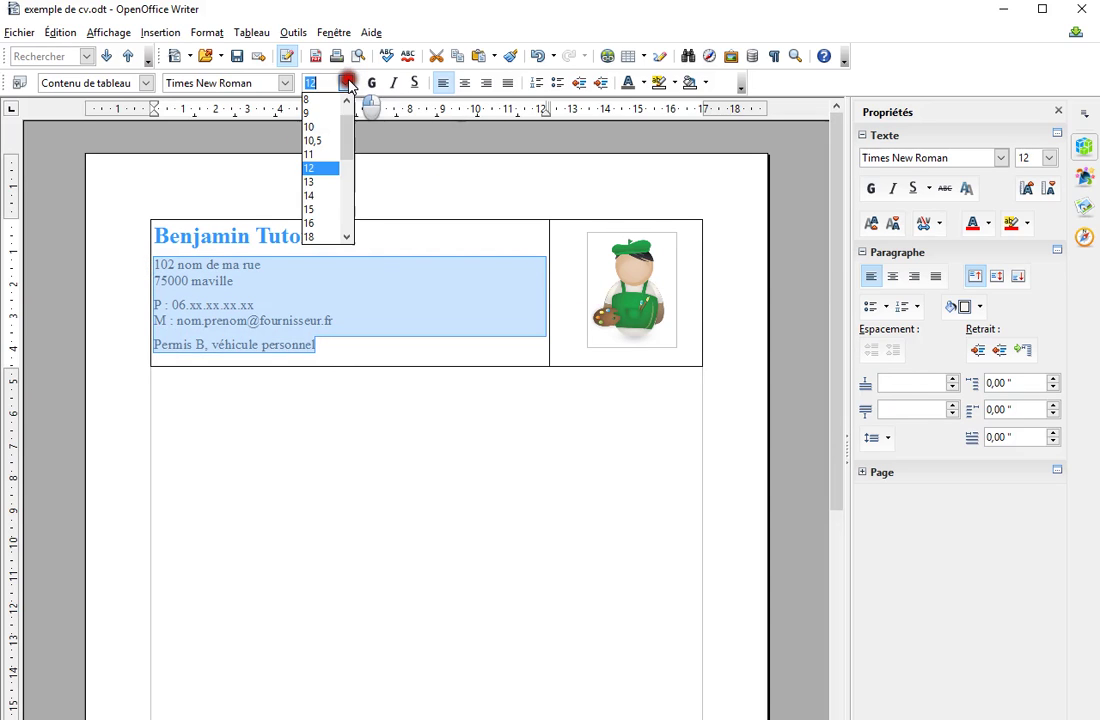
click(310, 181)
click(366, 350)
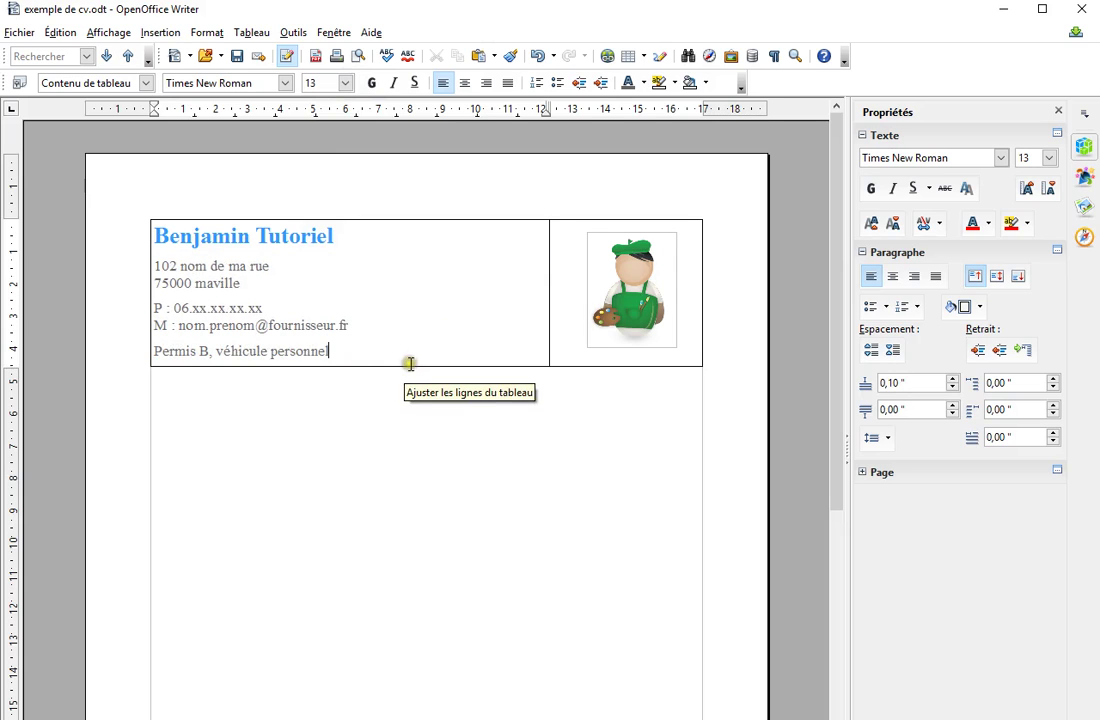
- Colour the contact labels "P" and "M" in the same light blue as the name heading
drag(164, 307, 154, 307)
click(640, 83)
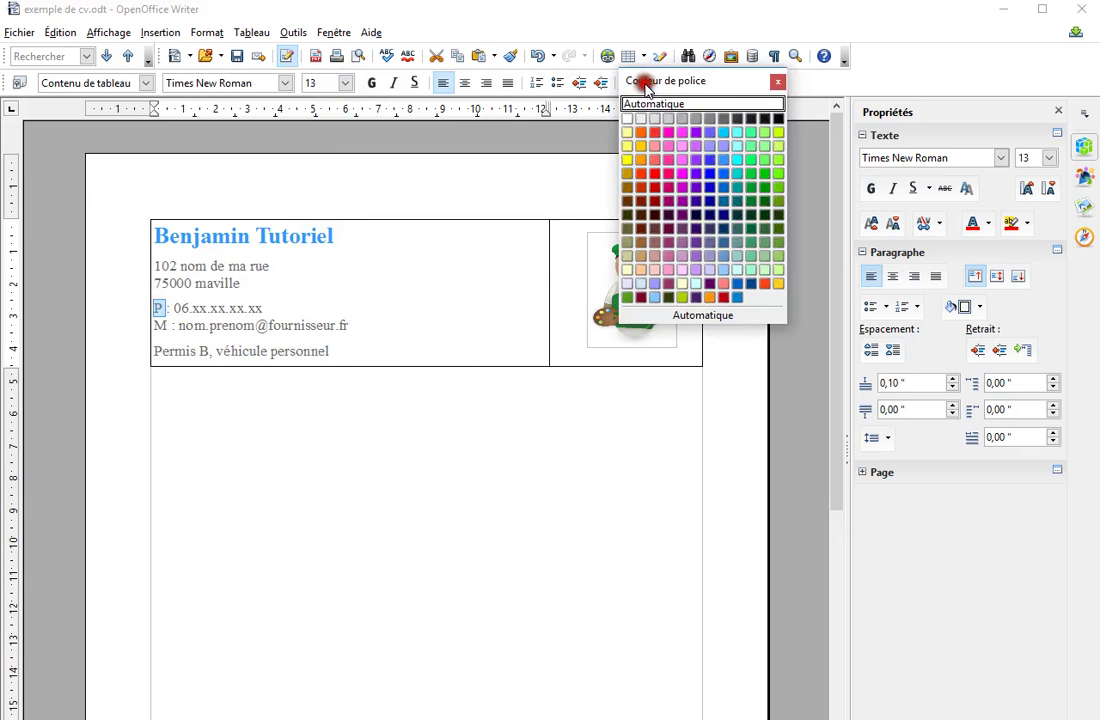
click(720, 151)
drag(166, 325, 155, 325)
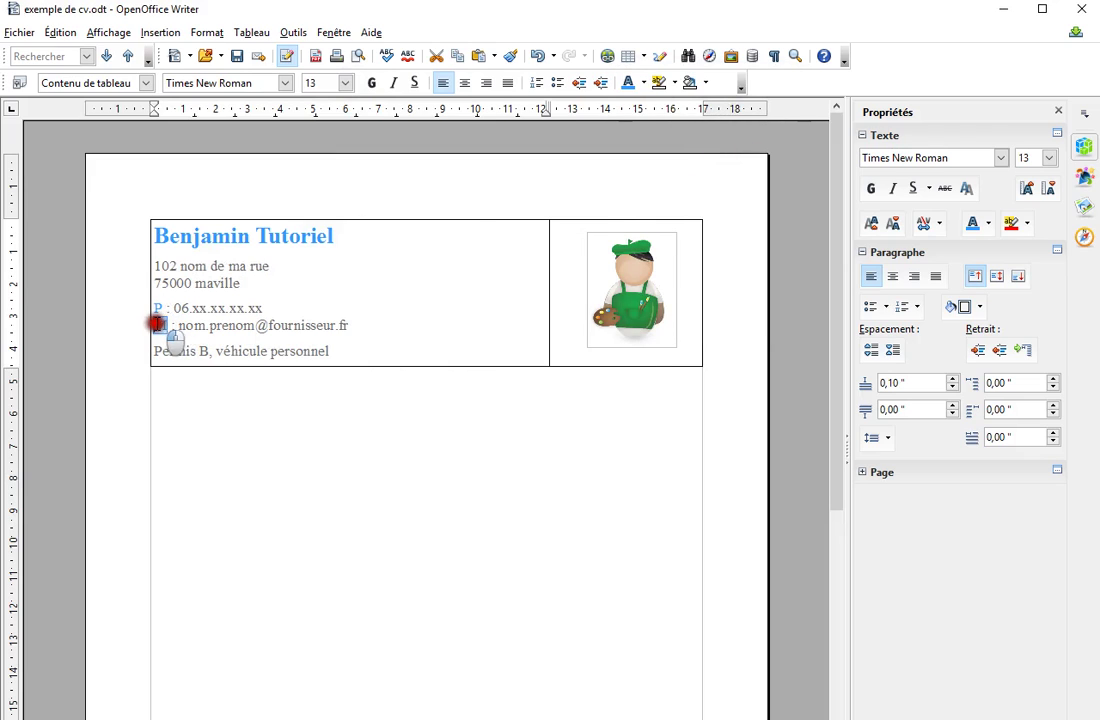
click(628, 83)
click(398, 344)
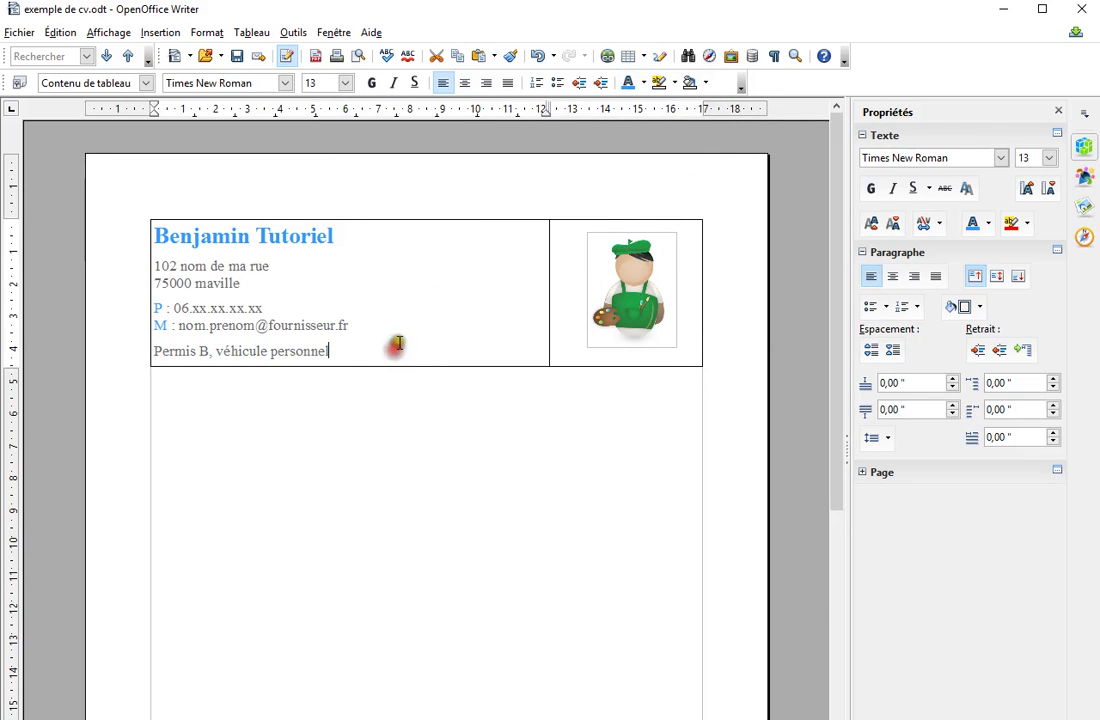
- Enlarge the portrait image to about 3,08 × 3,95 cm and tighten the header table row around it
click(630, 328)
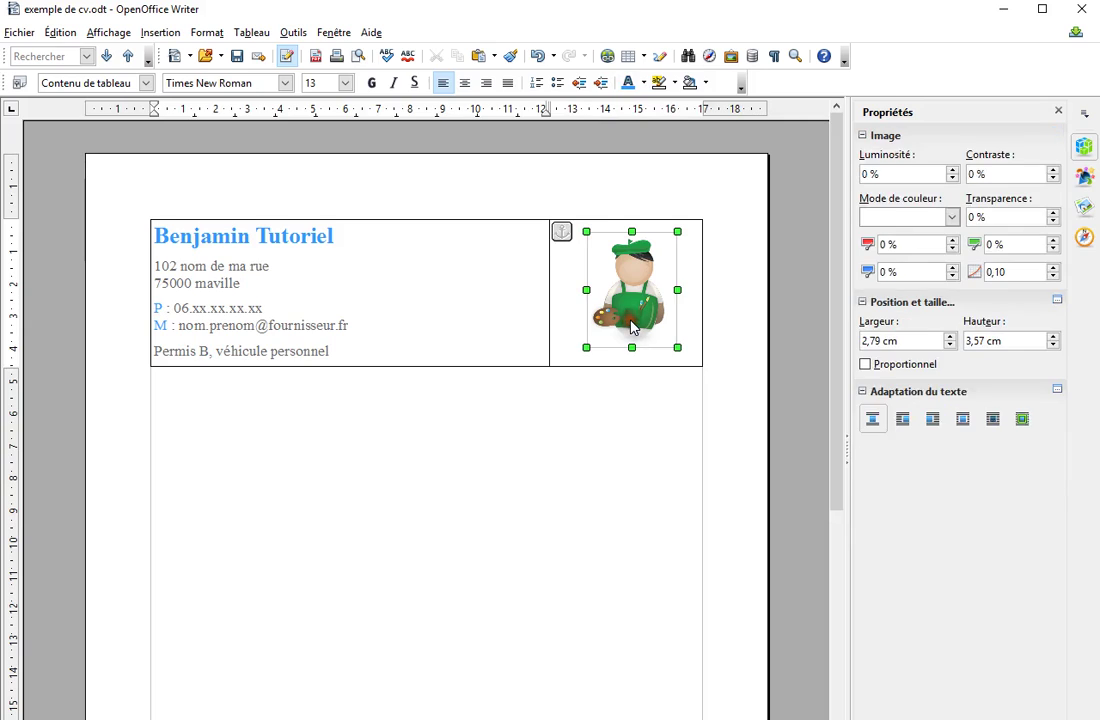
drag(580, 326, 578, 330)
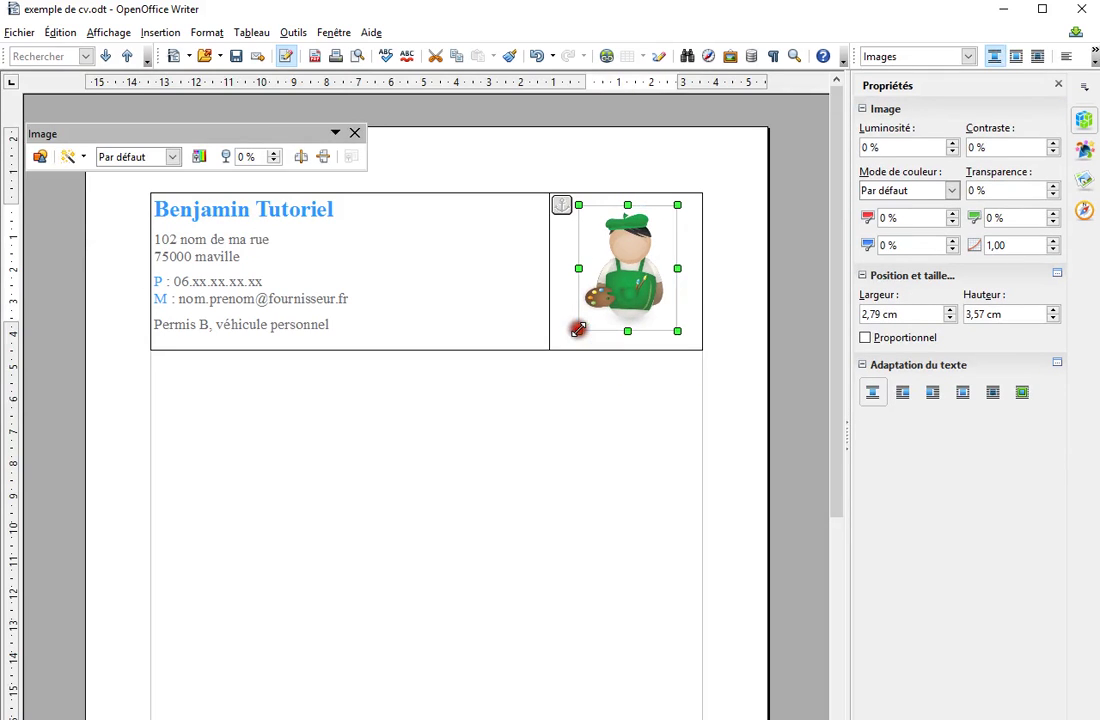
drag(678, 207, 683, 199)
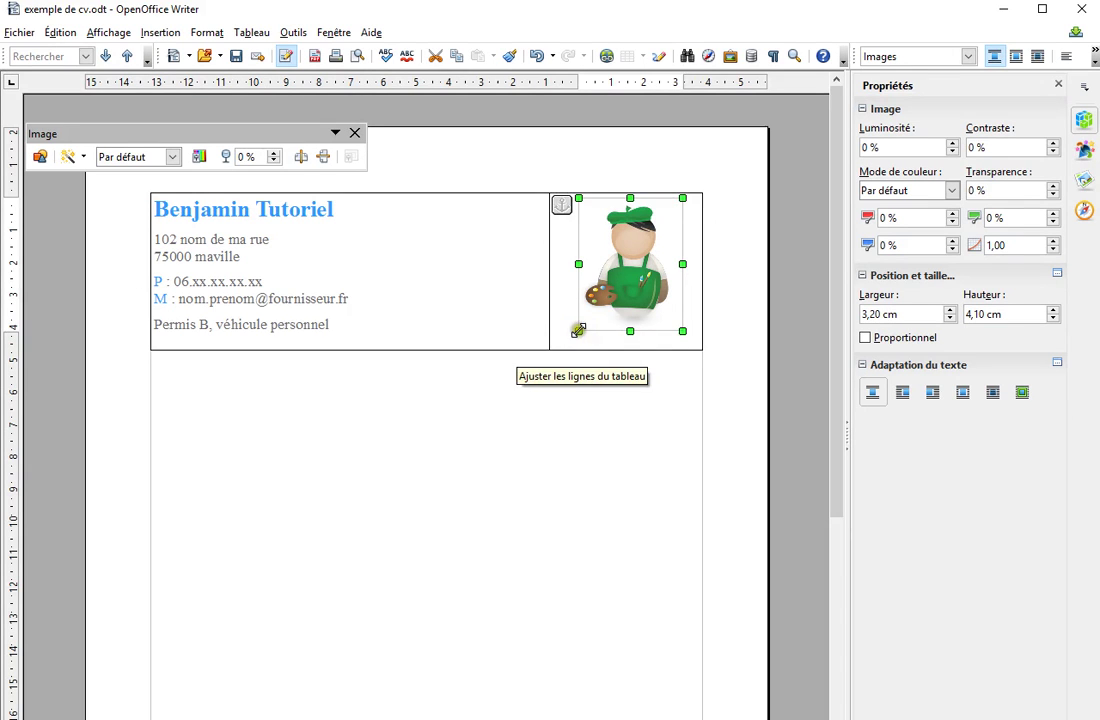
drag(578, 330, 583, 326)
drag(507, 343, 508, 331)
click(457, 297)
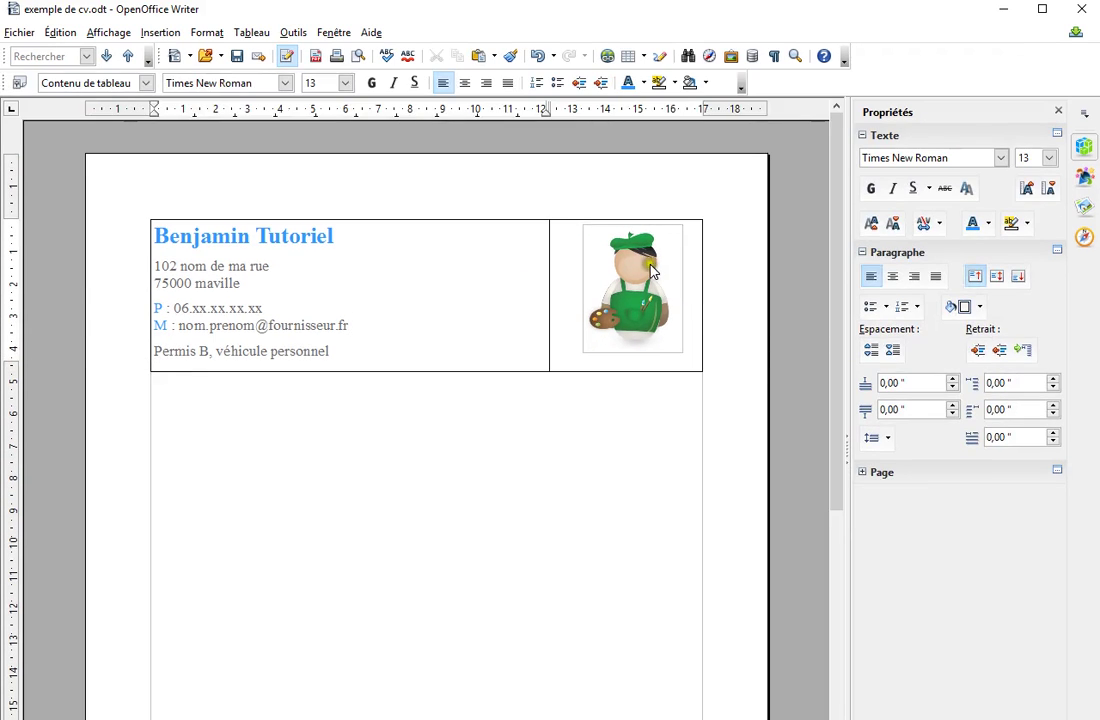
click(651, 270)
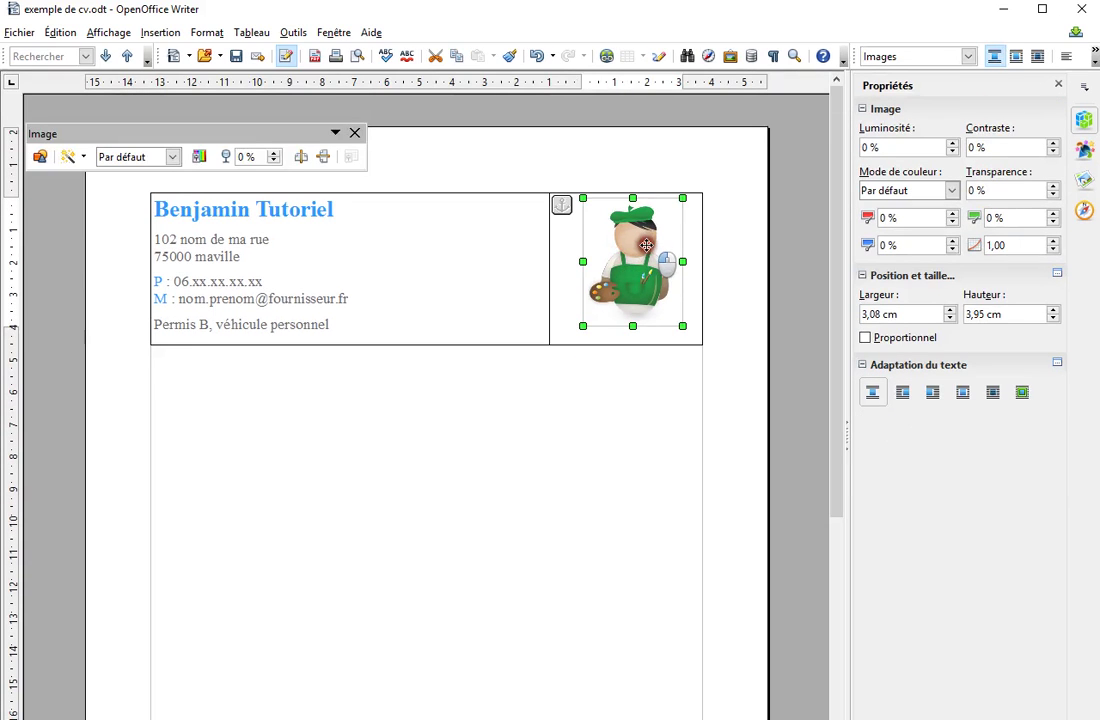
drag(647, 245, 442, 253)
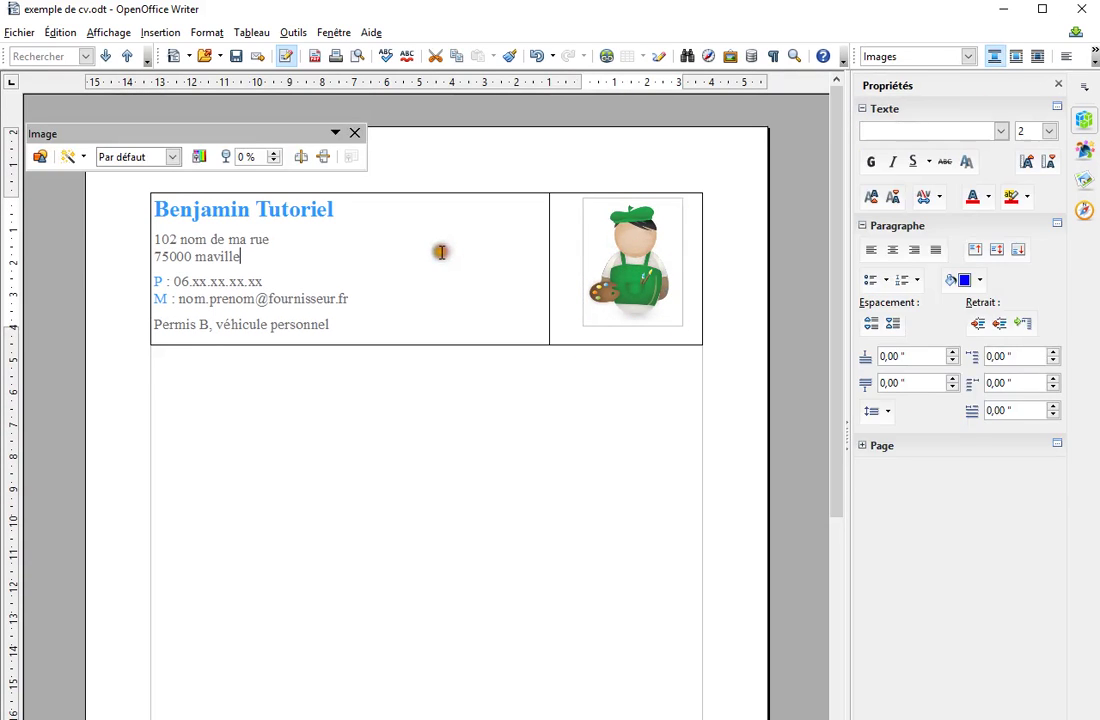
- Remove all borders from the header table
right_click(405, 290)
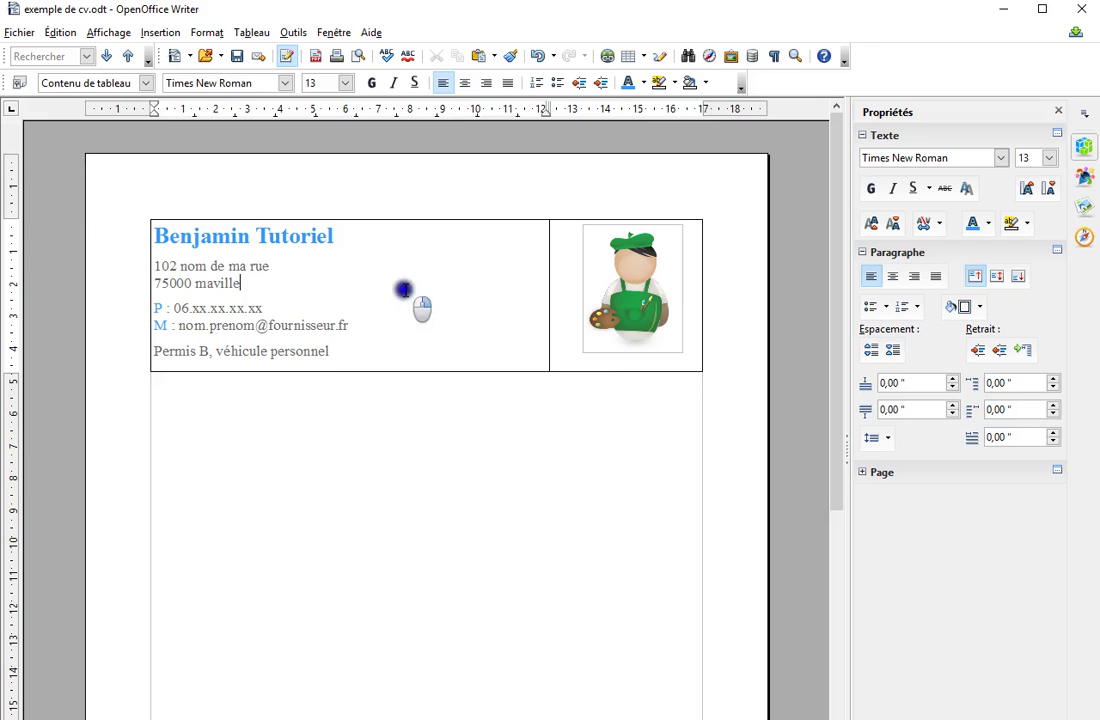
click(441, 494)
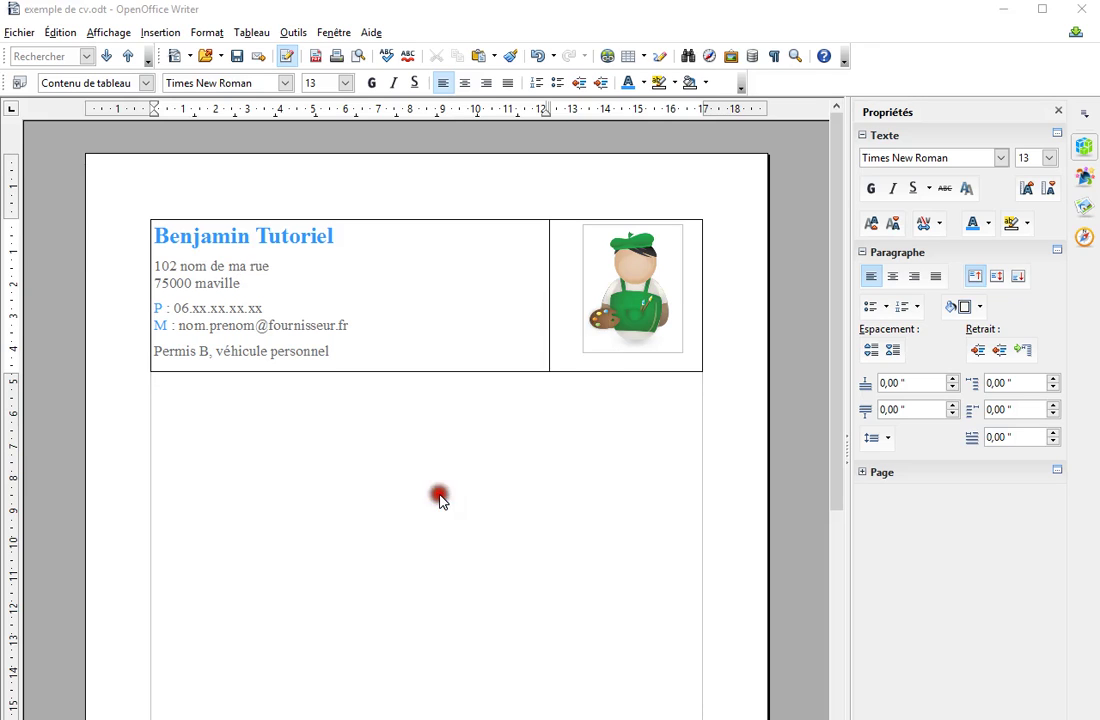
click(425, 352)
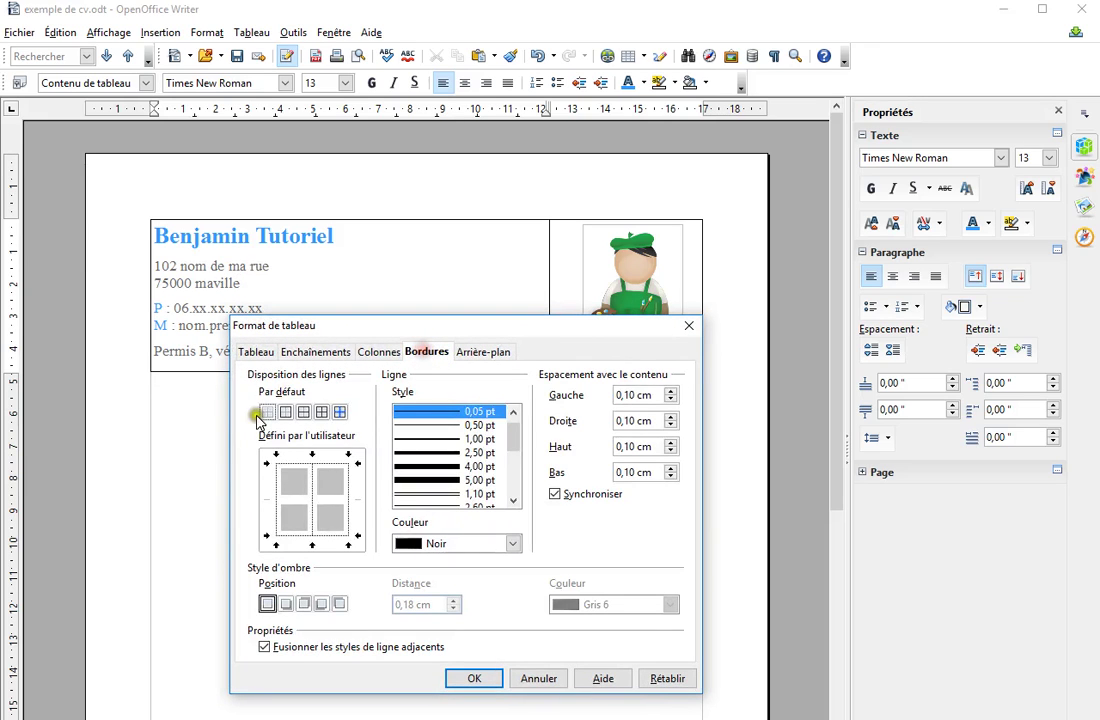
click(263, 412)
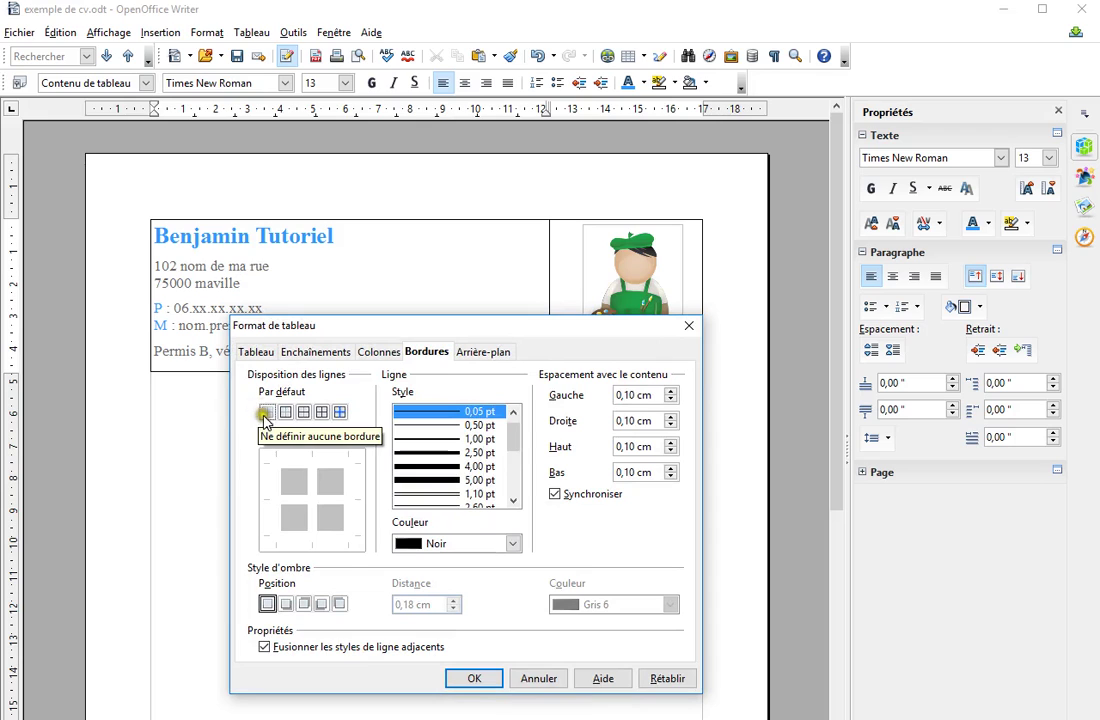
click(474, 678)
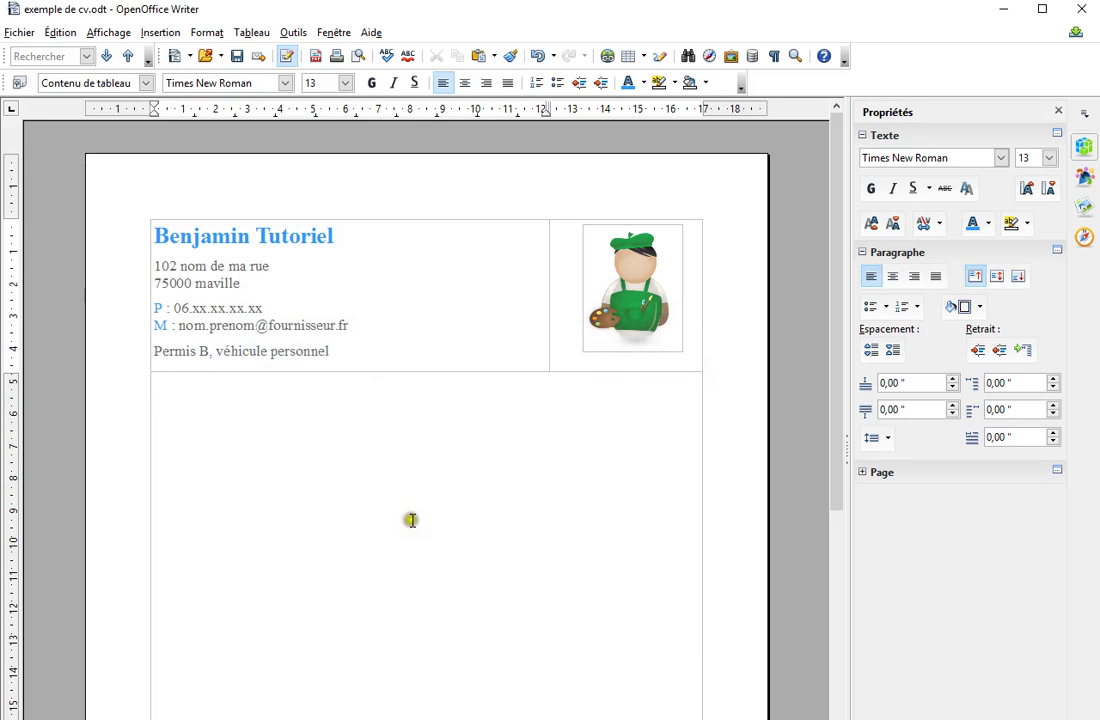
- Check the header in the page preview at 100 % zoom, and return to editing
click(19, 32)
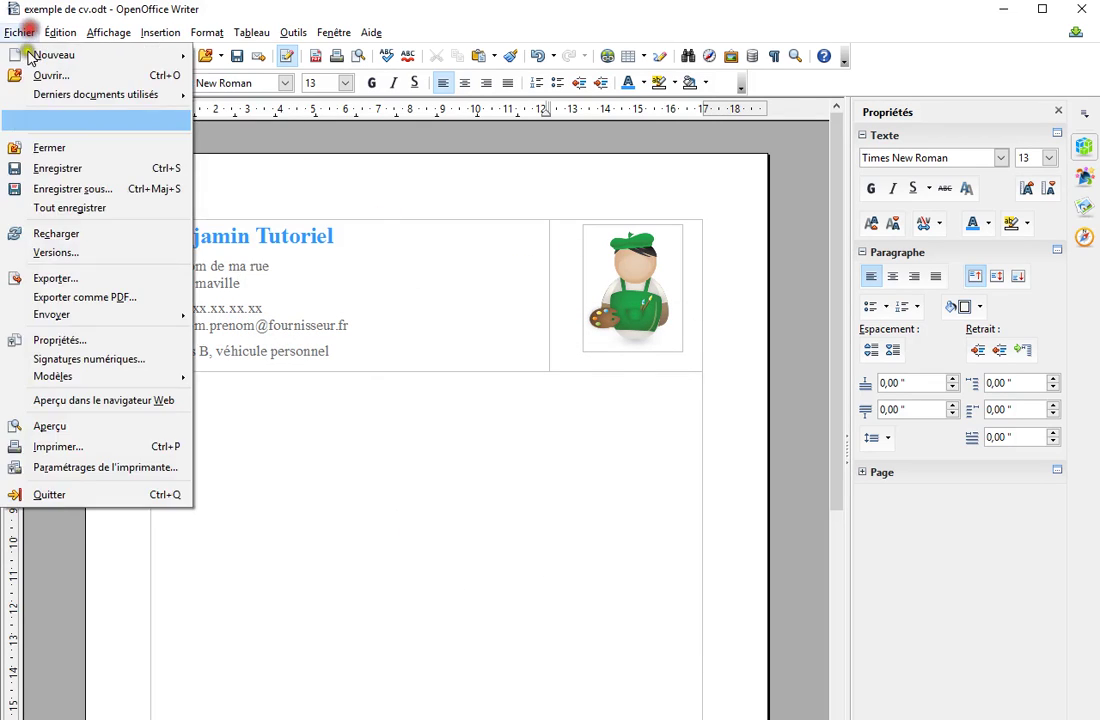
click(45, 400)
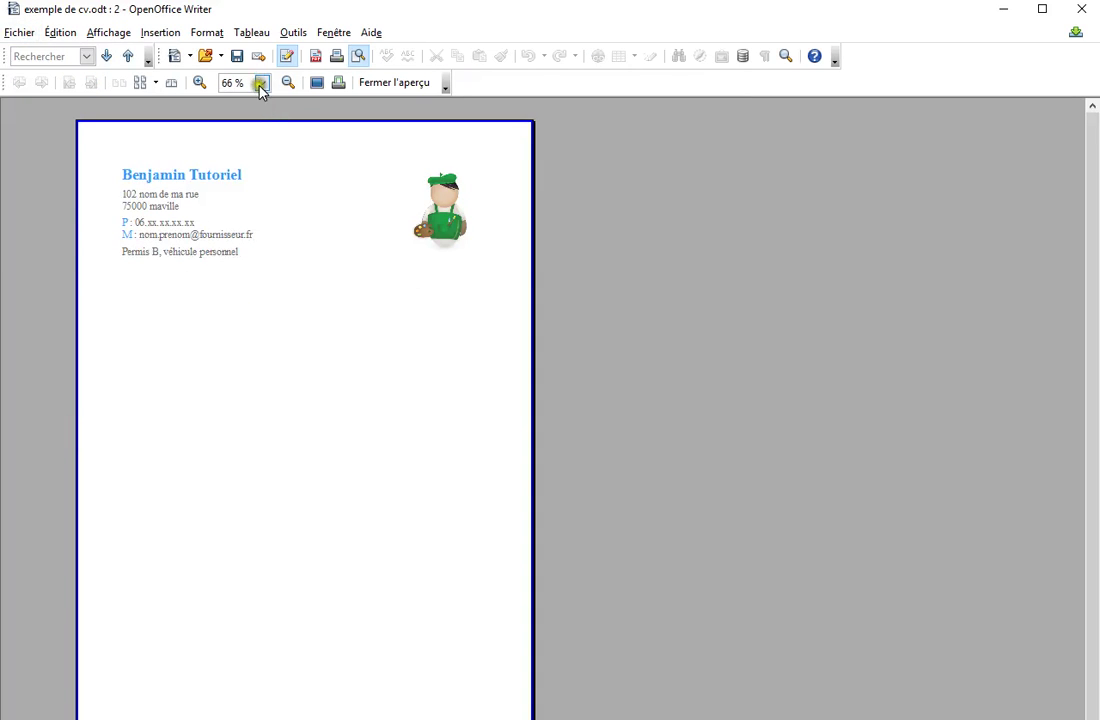
click(260, 84)
click(240, 142)
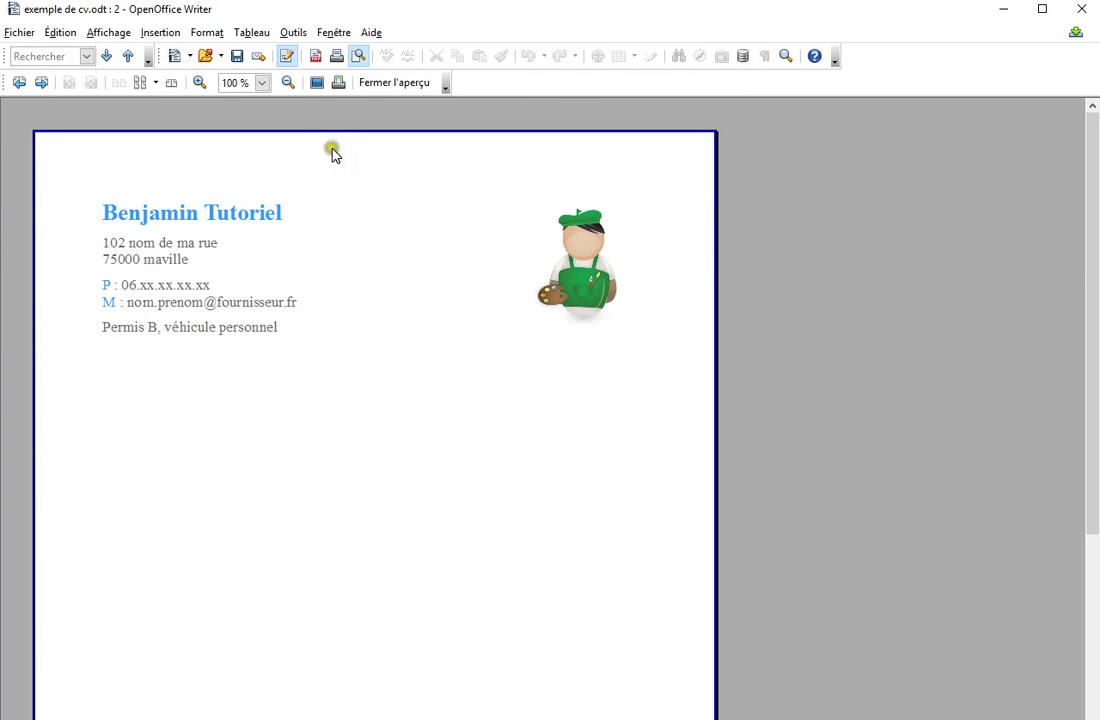
click(358, 56)
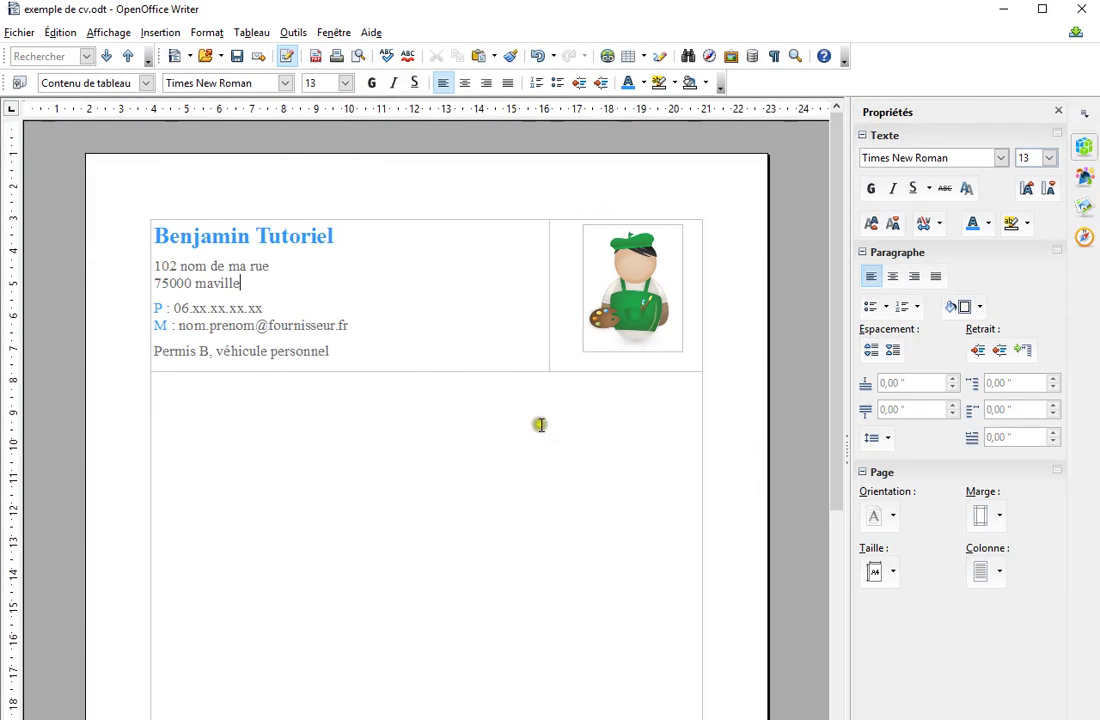
- Add centred lines "Agent d'accueil" and "vous pouvez écrire un objectif de carrière" below the header table, with an empty line above them
click(402, 404)
click(447, 423)
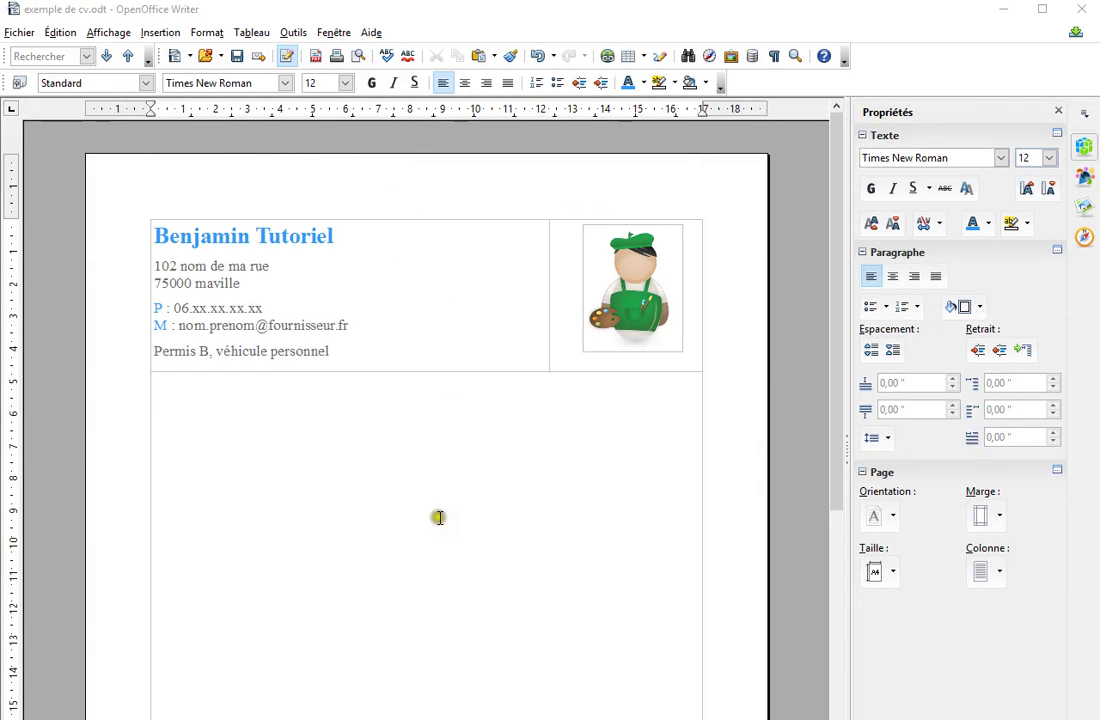
click(460, 412)
click(464, 83)
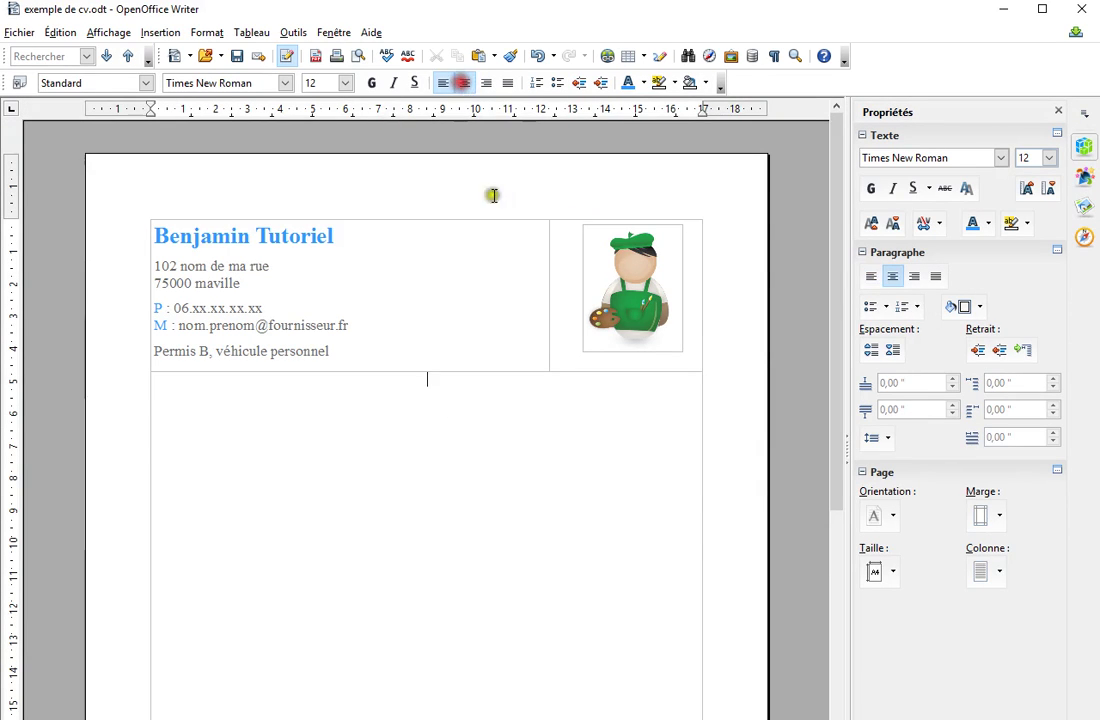
text(Agent d'accueil vous pouvez écrire un objectif de carrière)
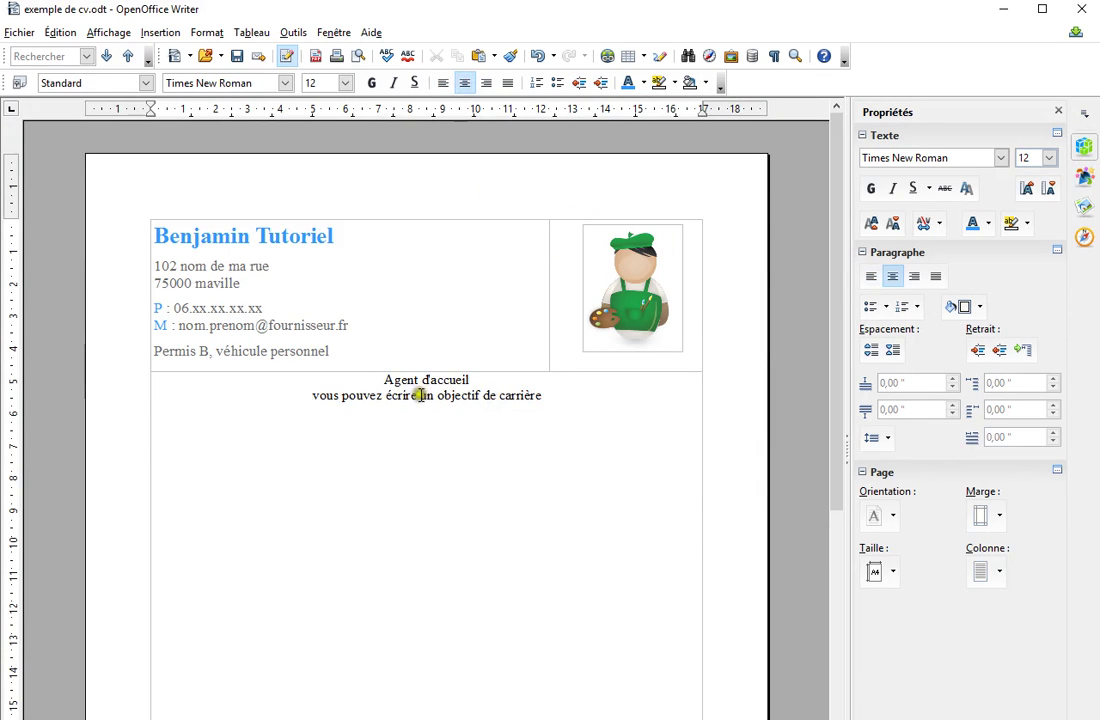
key(Return)
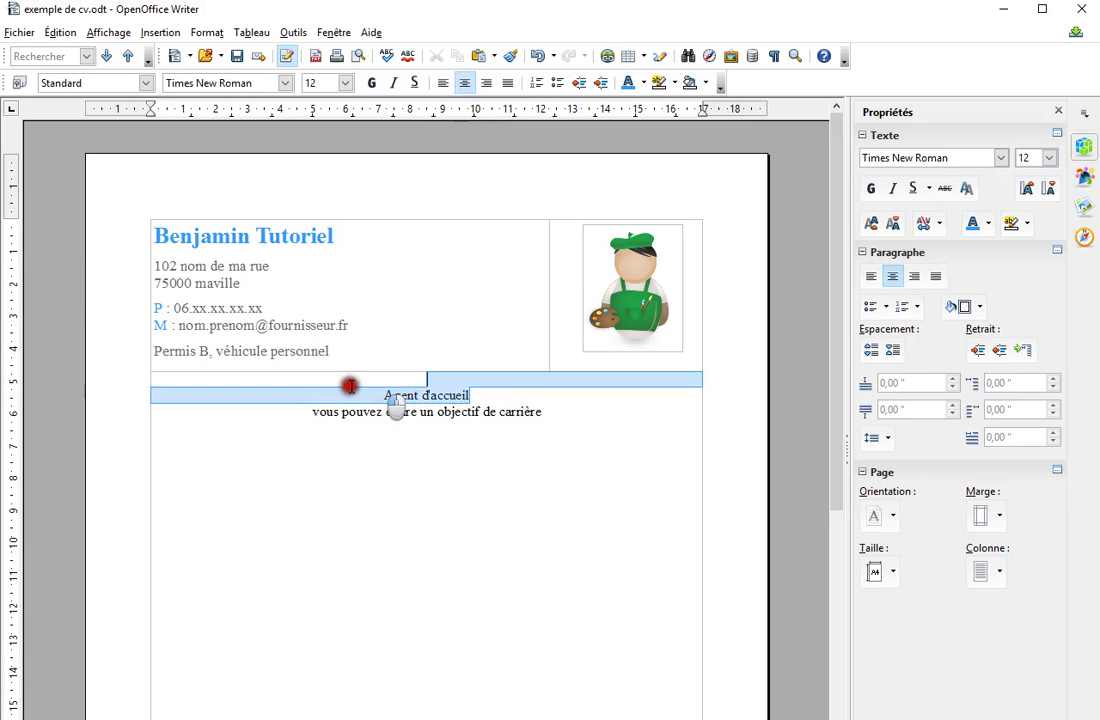
- Format the job title "Agent d'accueil" as bold, size 20, in the same light blue as the name heading
drag(466, 395, 366, 395)
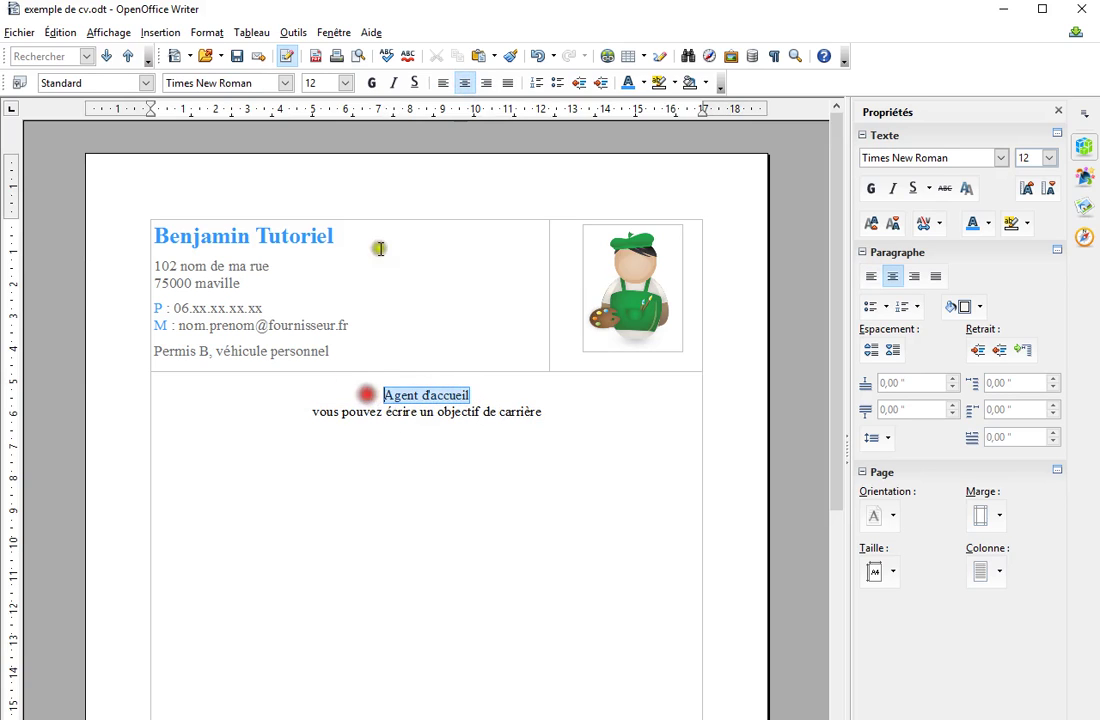
click(371, 82)
click(345, 83)
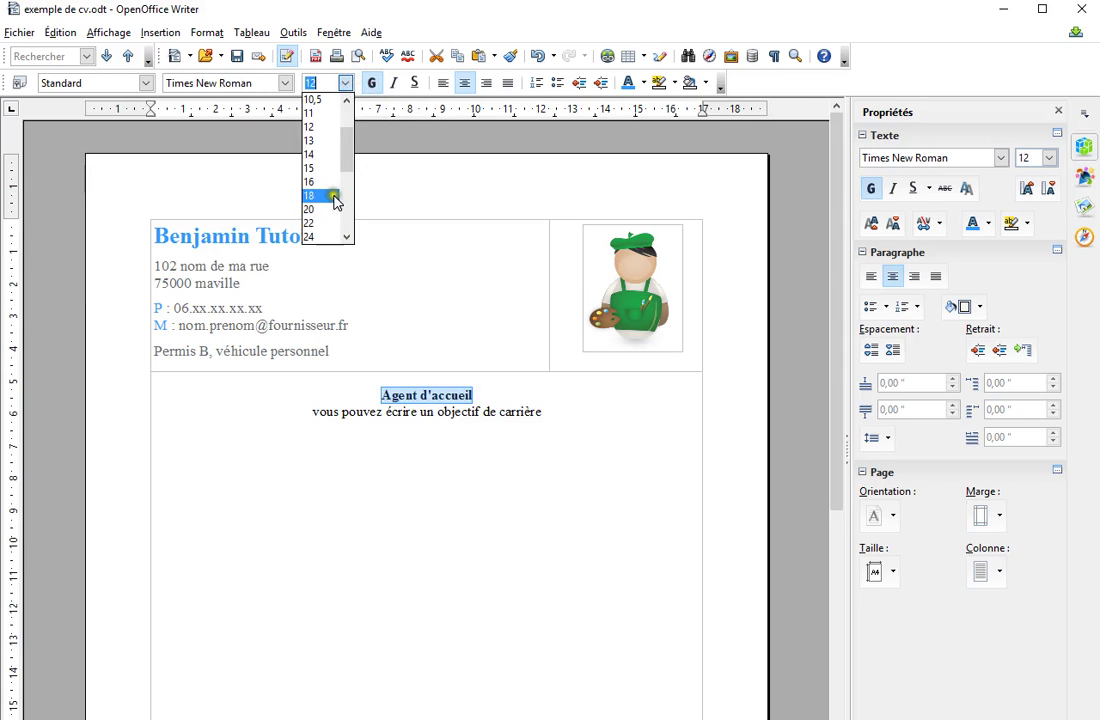
click(322, 209)
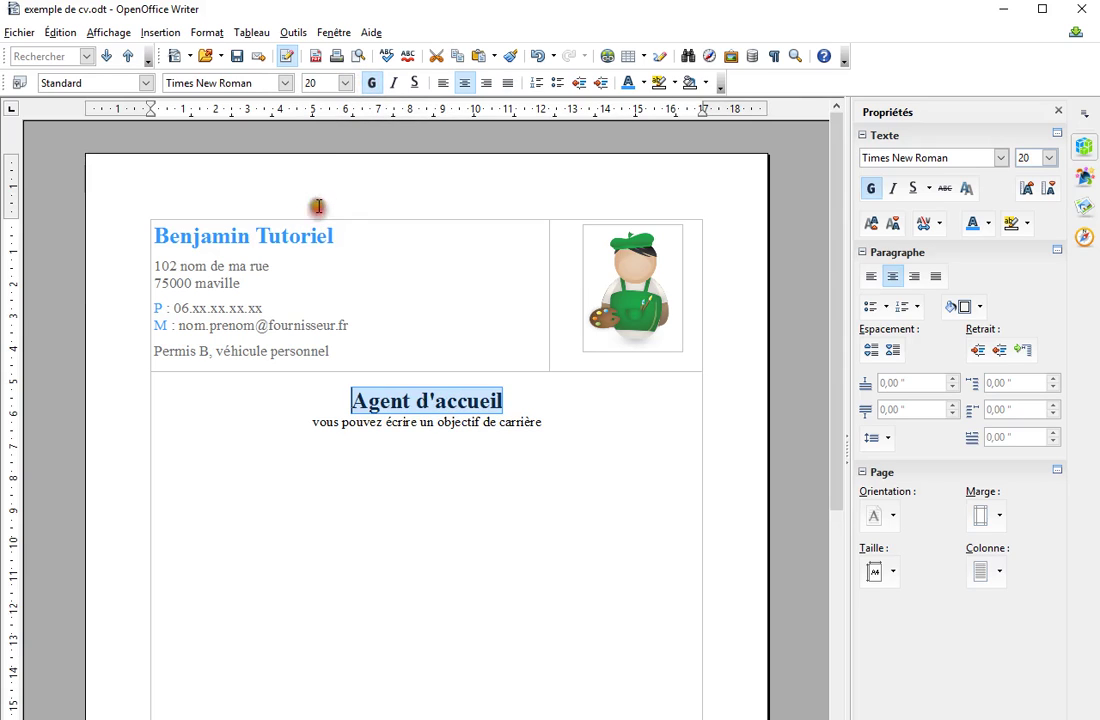
click(629, 83)
- Set the career objective line to font size 14 and dark grey
drag(562, 420, 275, 423)
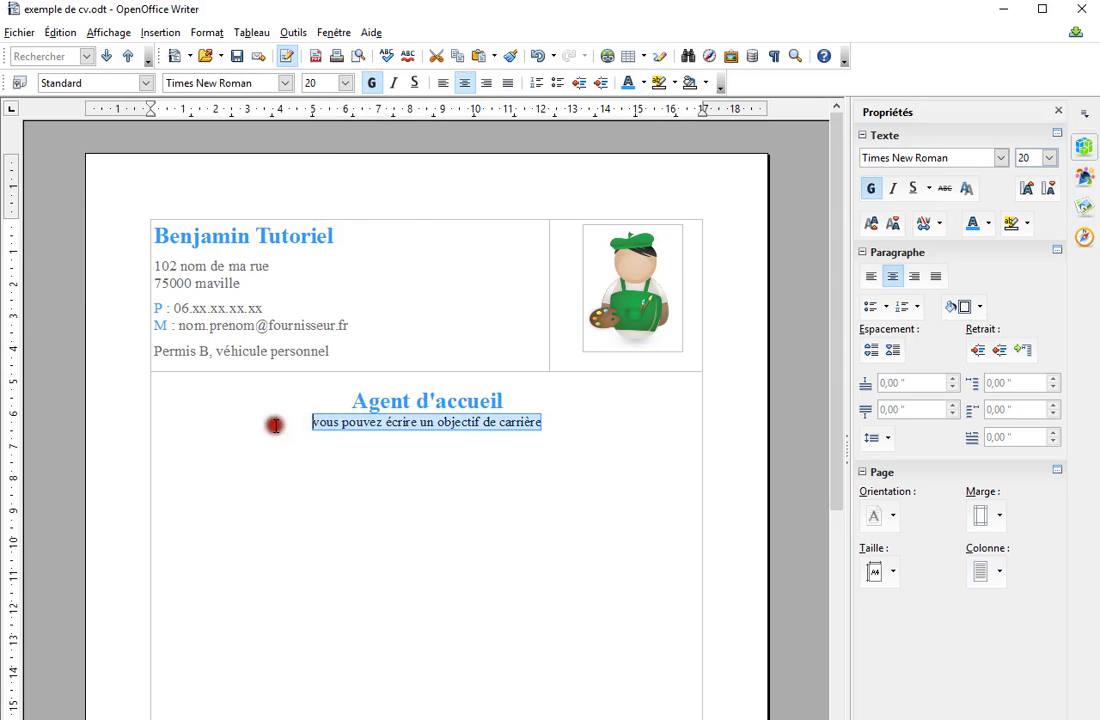
click(346, 83)
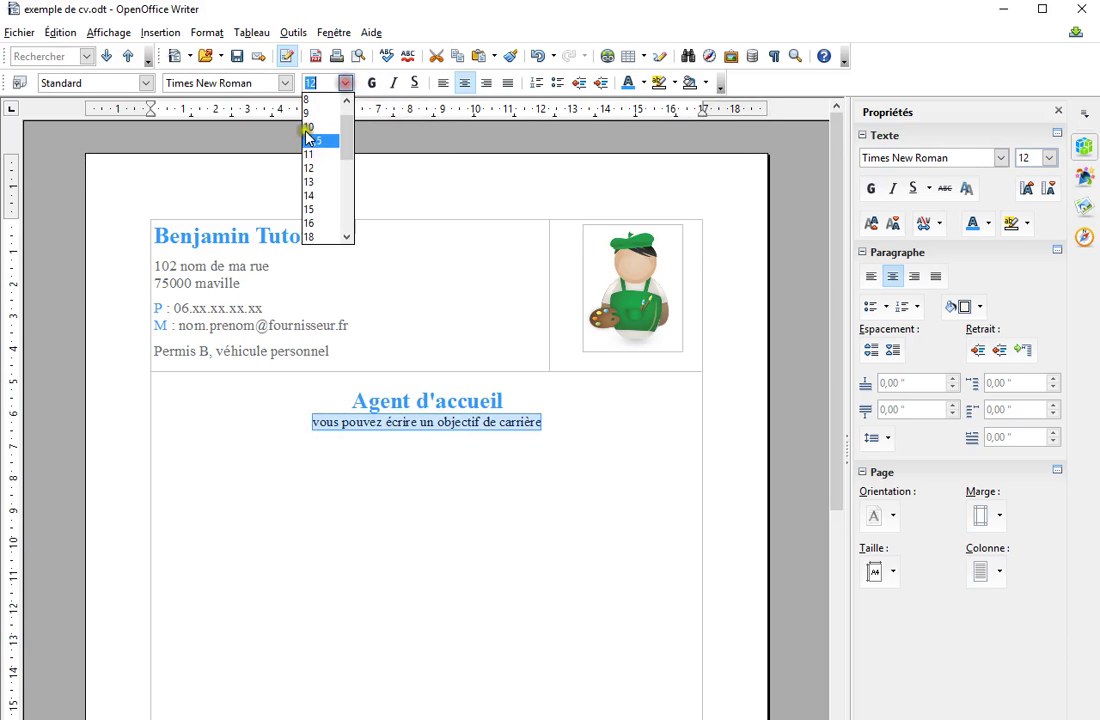
click(312, 190)
click(643, 83)
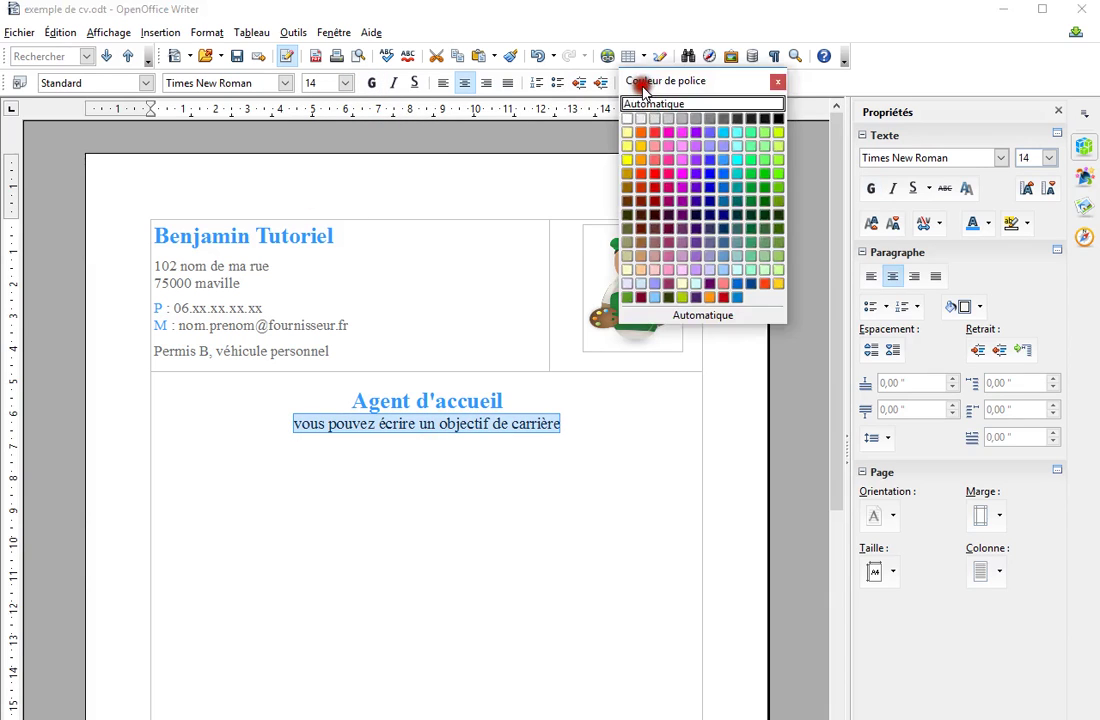
click(717, 118)
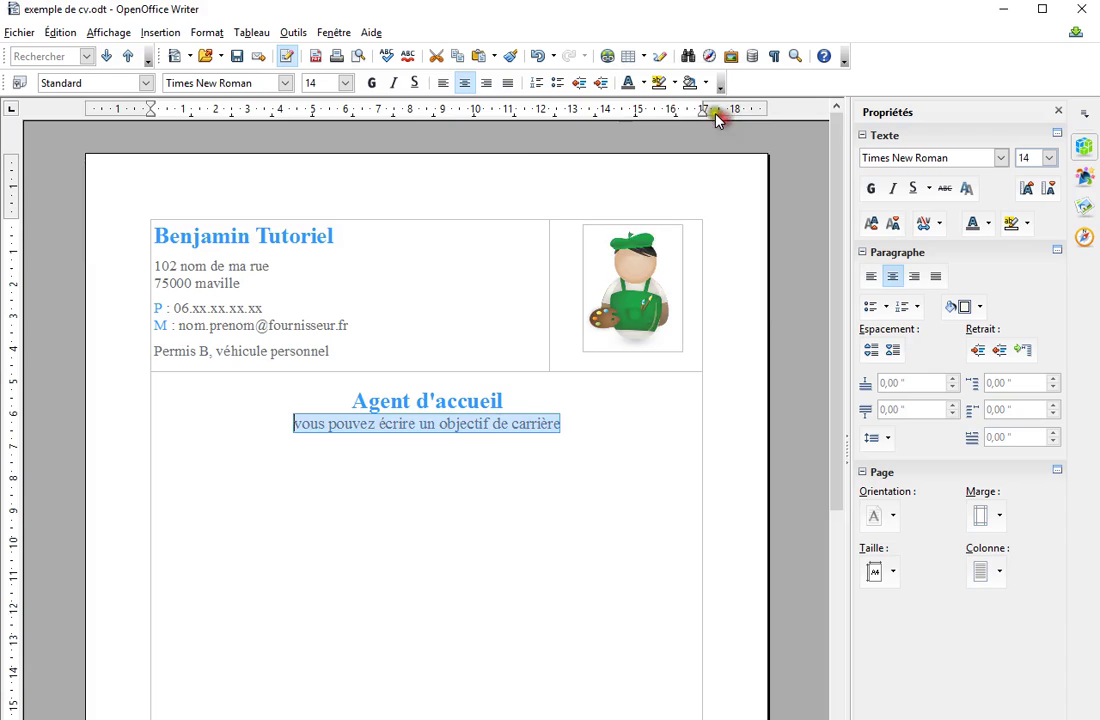
- Insert a bordered table with 2 columns and 3 rows below the career objective, leaving an empty line in between
click(602, 423)
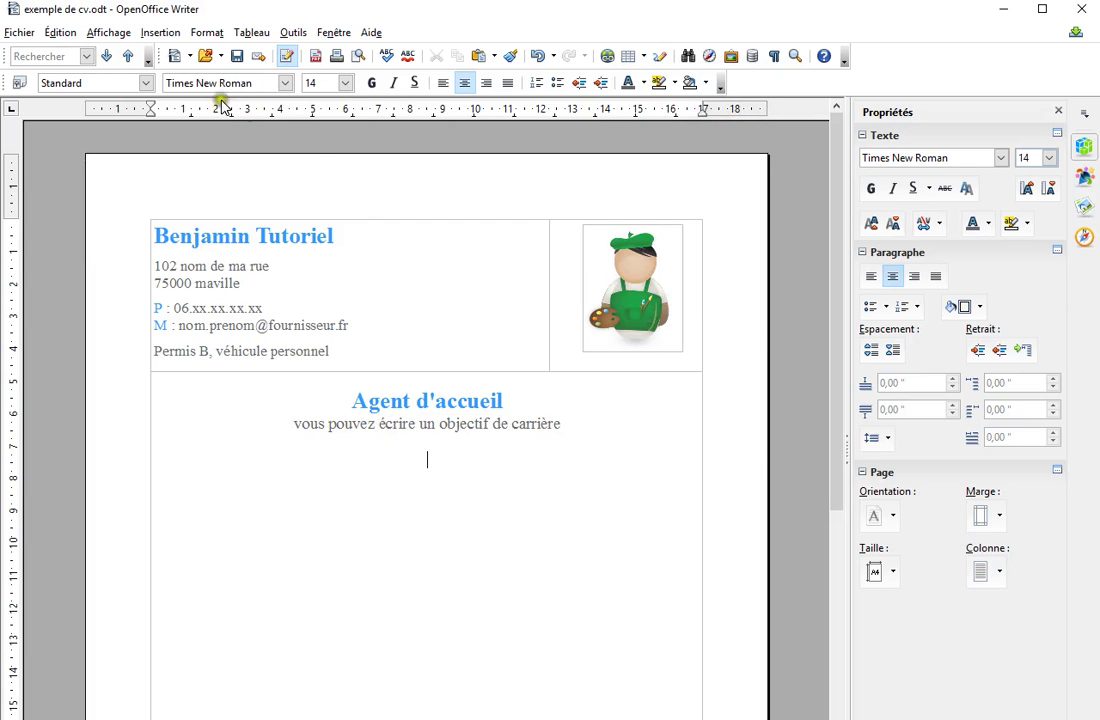
click(160, 33)
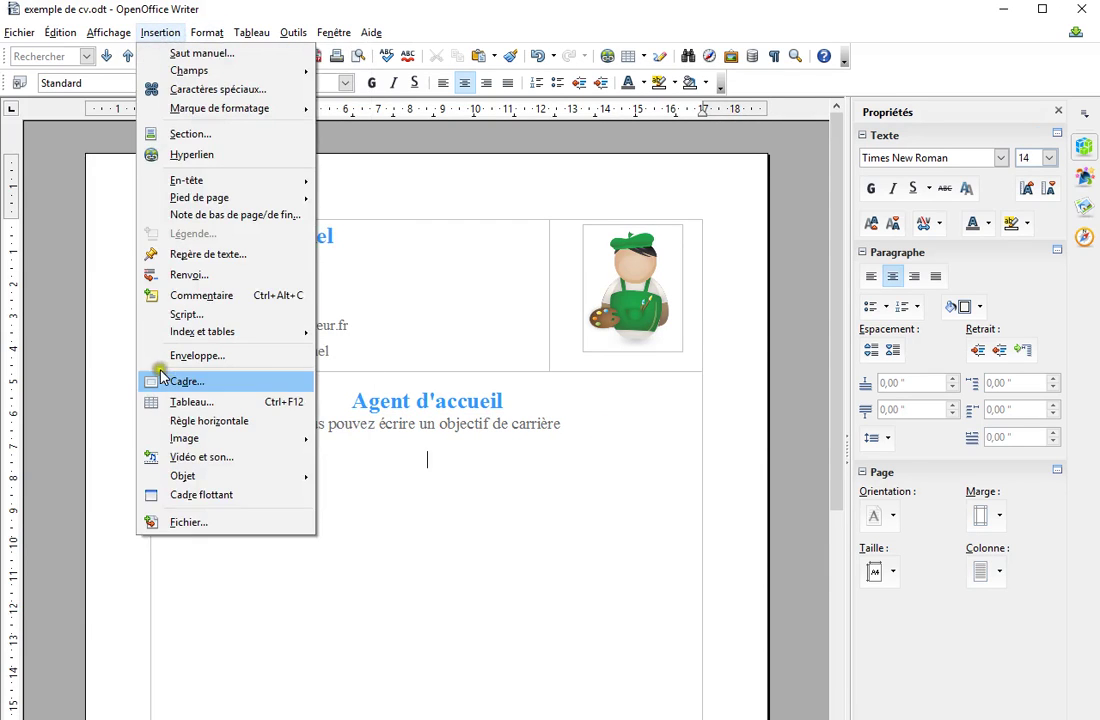
click(175, 401)
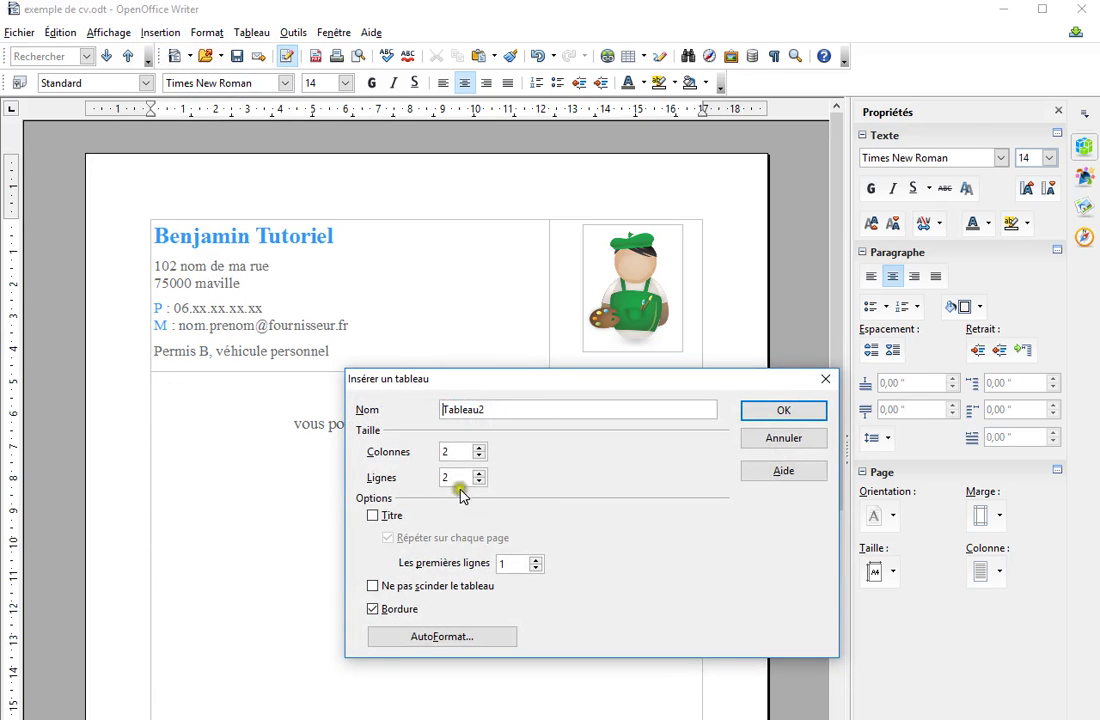
drag(541, 372, 526, 414)
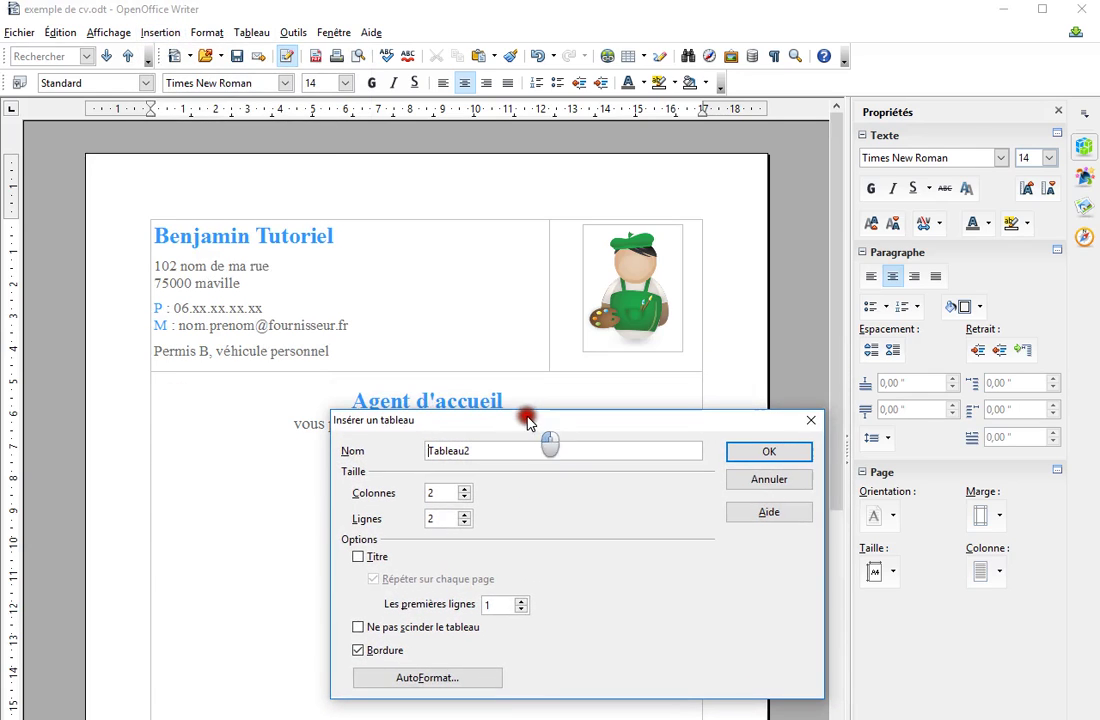
double_click(434, 519)
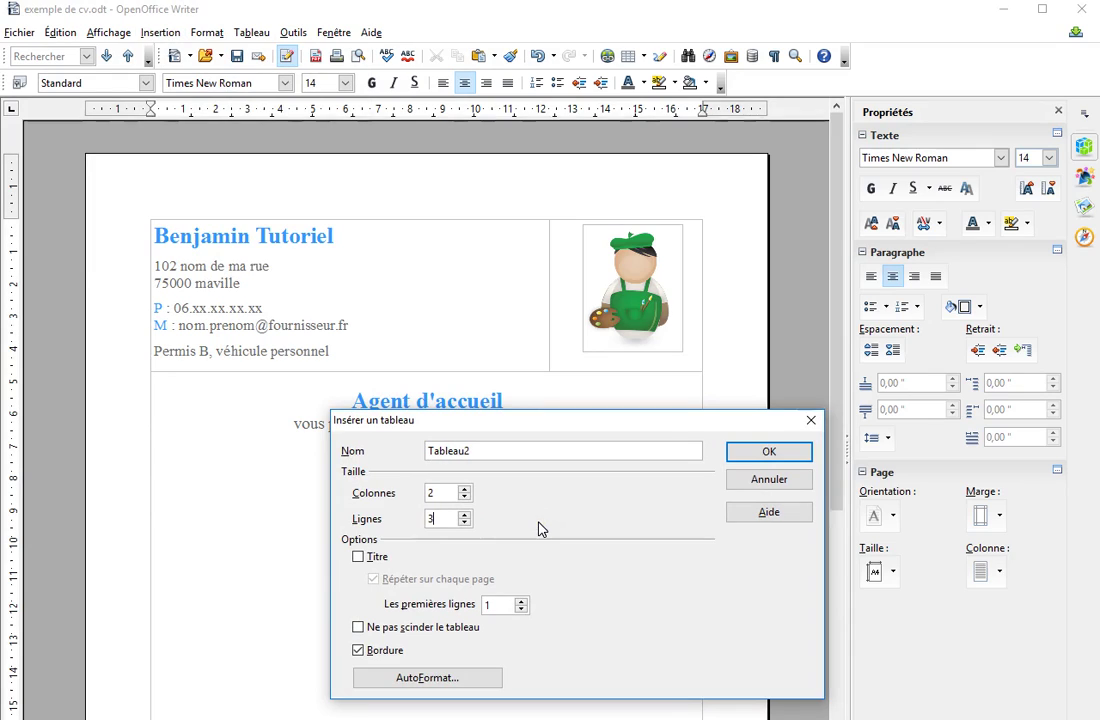
click(746, 452)
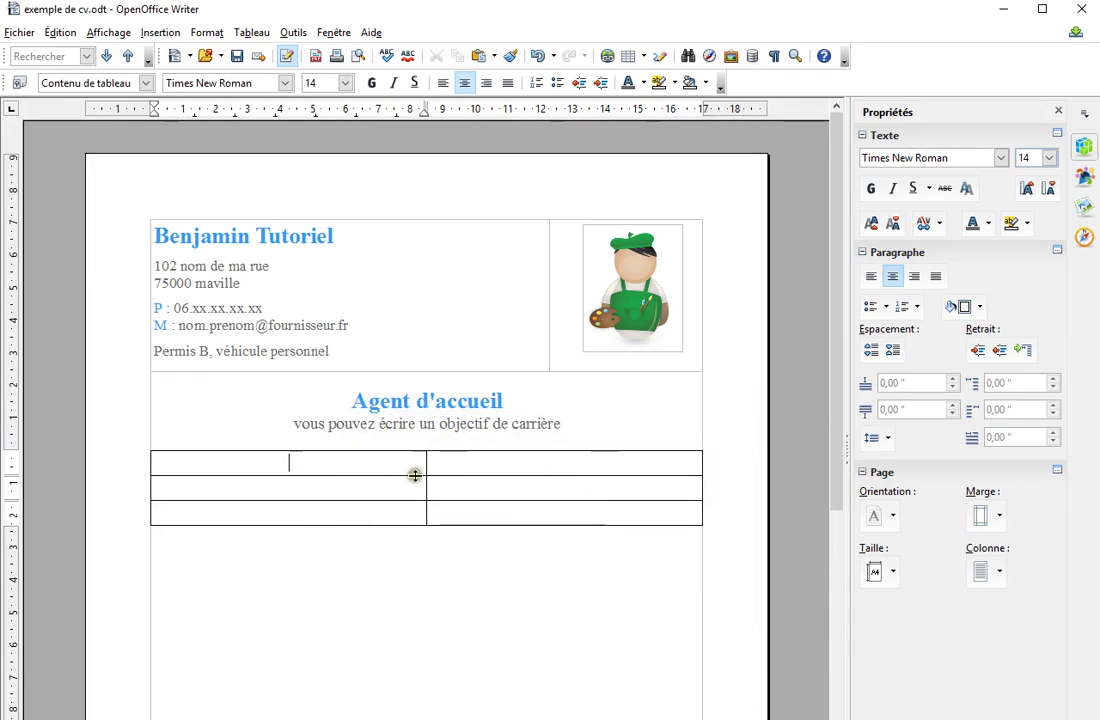
- Merge the two cells in the first row of the content table
click(463, 466)
drag(463, 466, 348, 474)
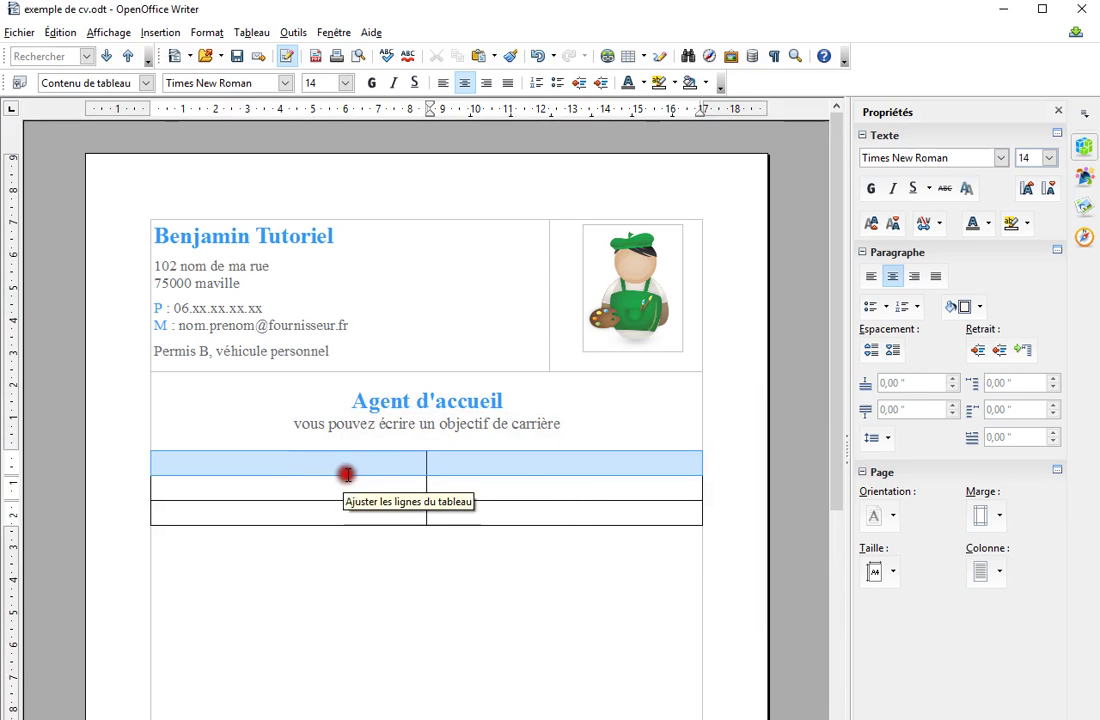
right_click(444, 461)
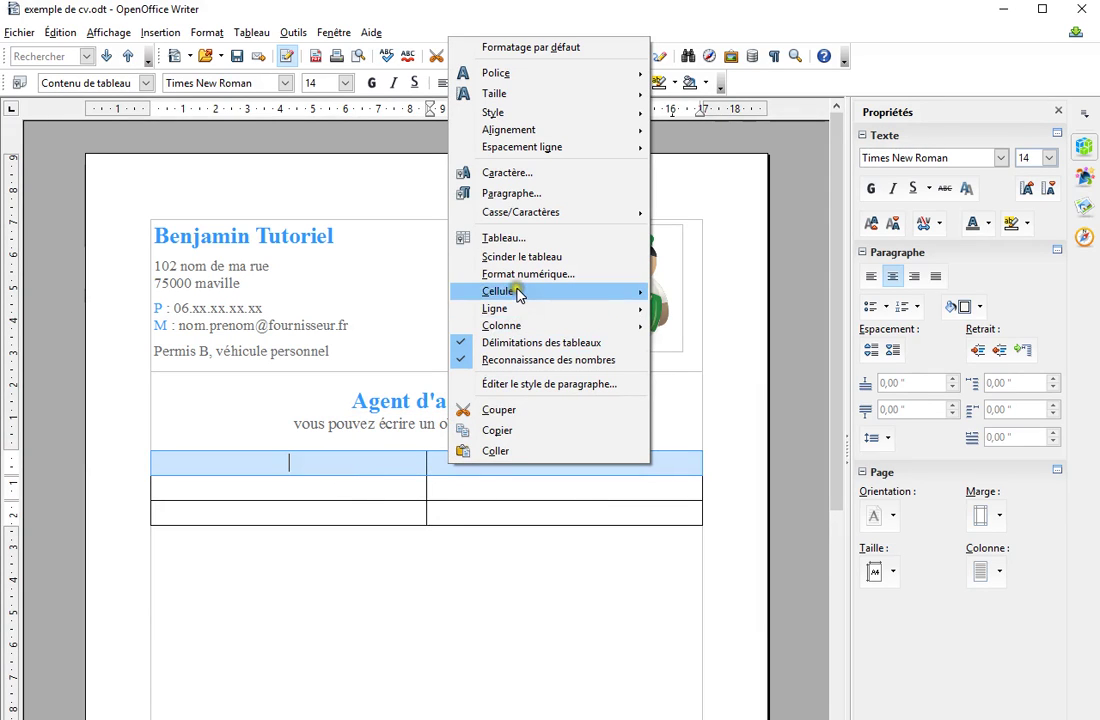
mouse_move(518, 290)
click(704, 290)
- Enter the heading "Expériences Professionnelles" in the merged first row of the content table and align it left
click(444, 455)
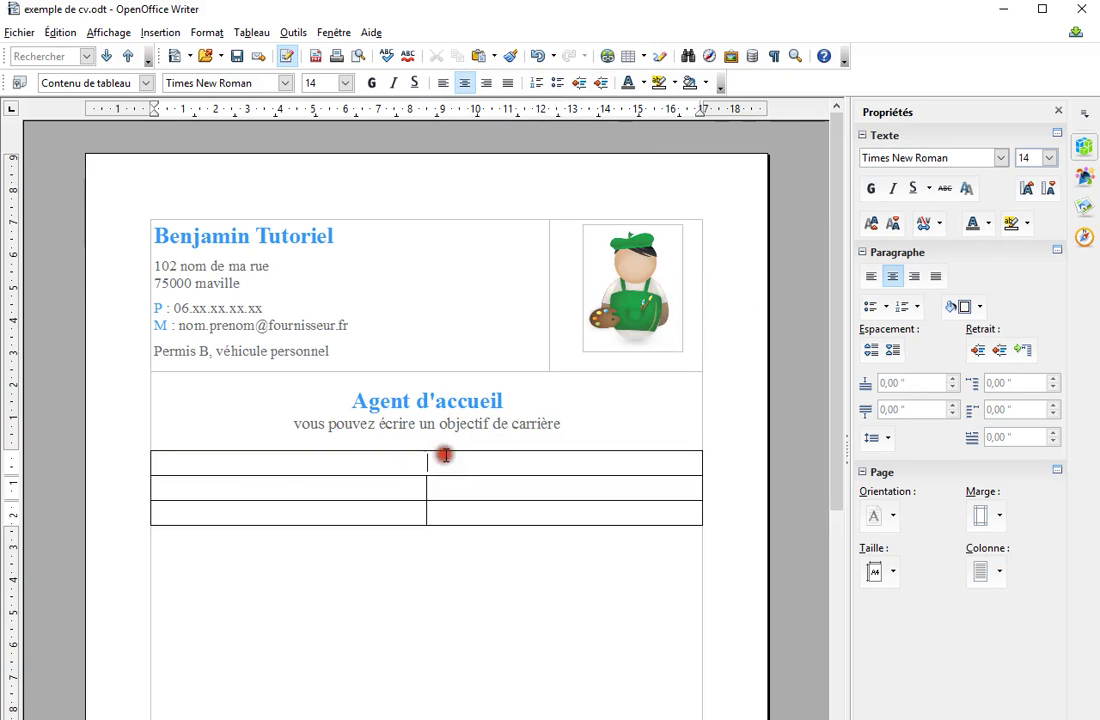
text(Expé)
key(Return)
text(Pr)
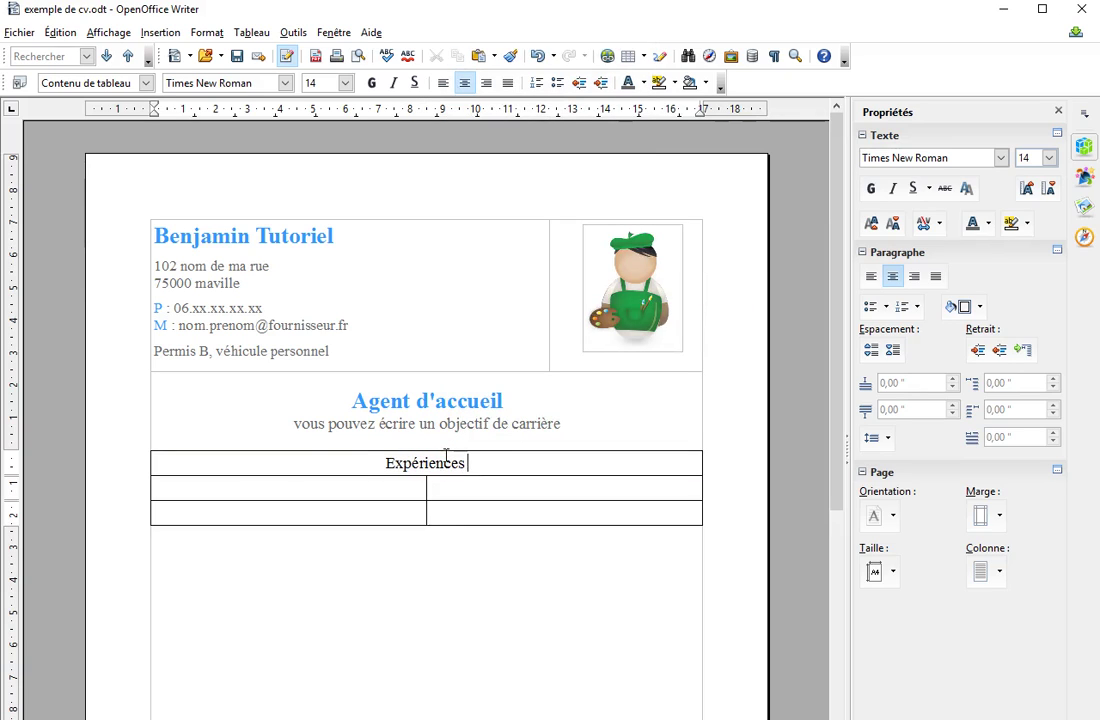
text(o)
key(Return)
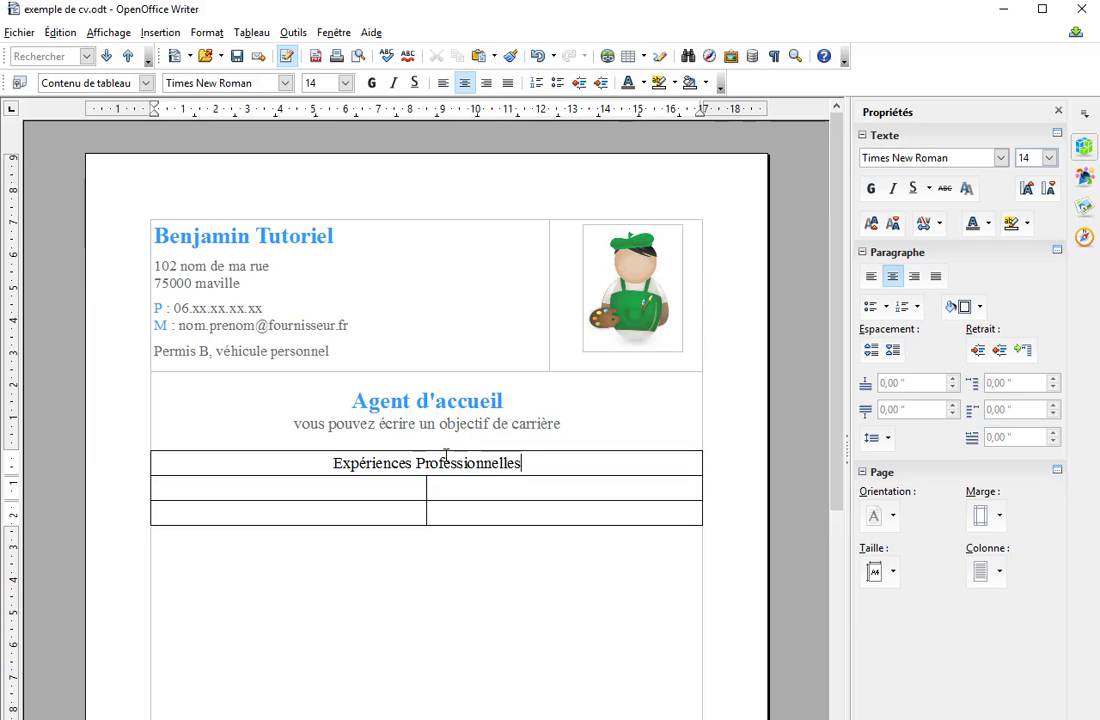
drag(551, 466, 331, 462)
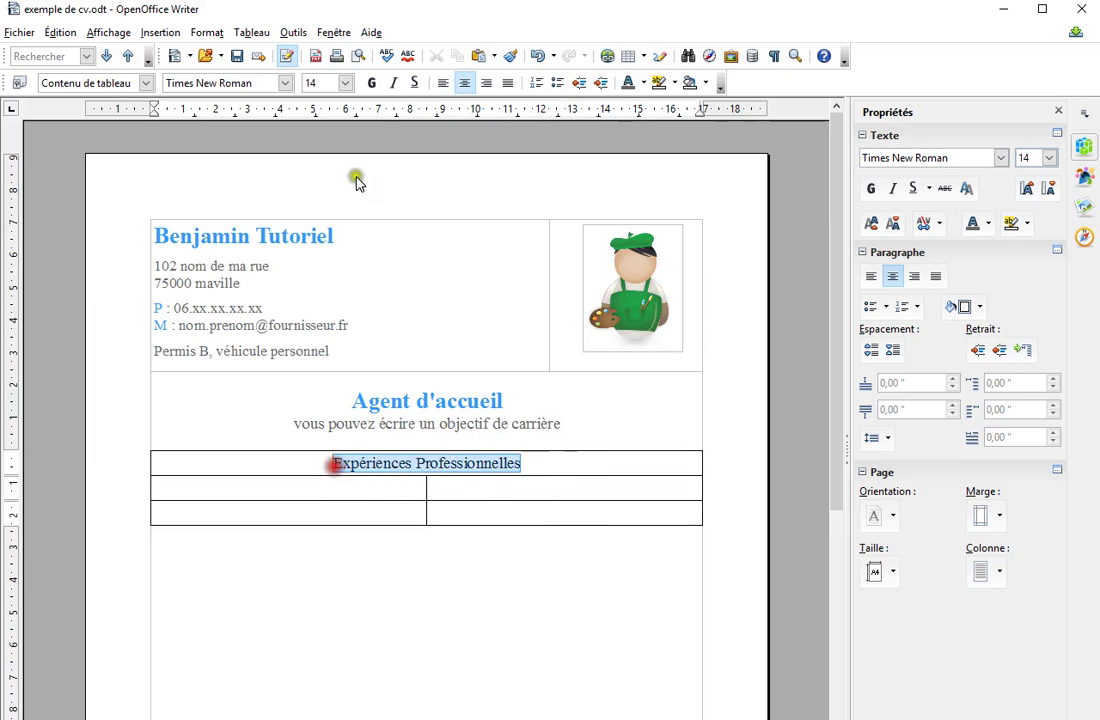
click(443, 83)
- Fill the background of the "Expériences Professionnelles" cell with the colour Bleu ciel 2
click(374, 467)
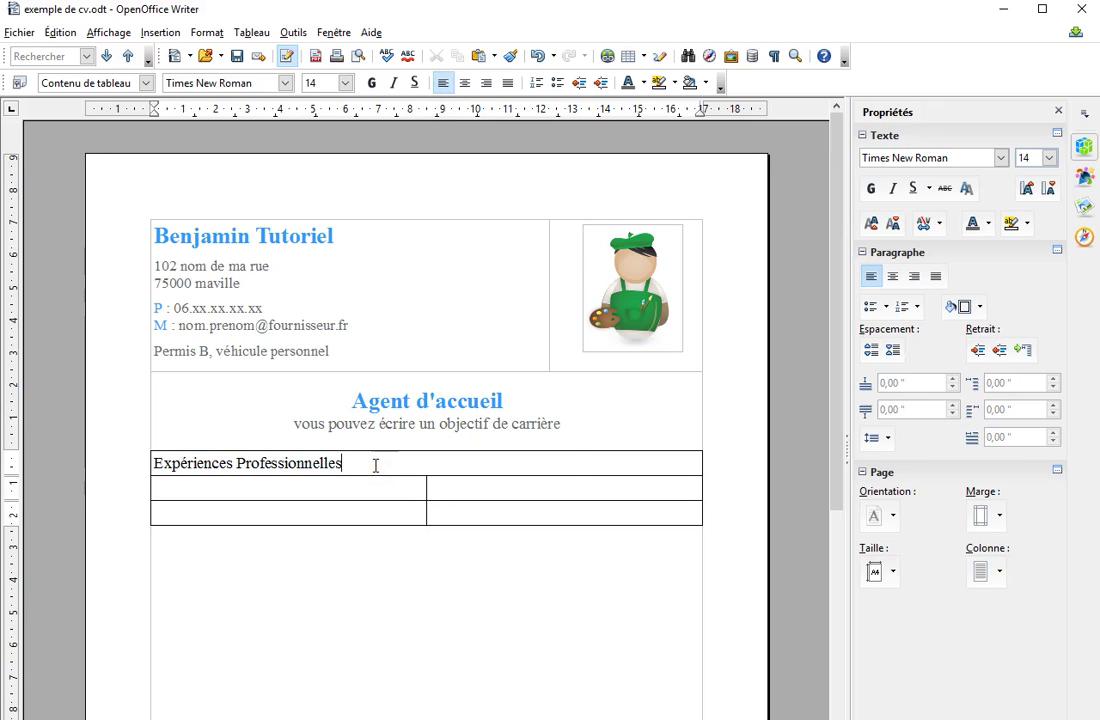
right_click(375, 465)
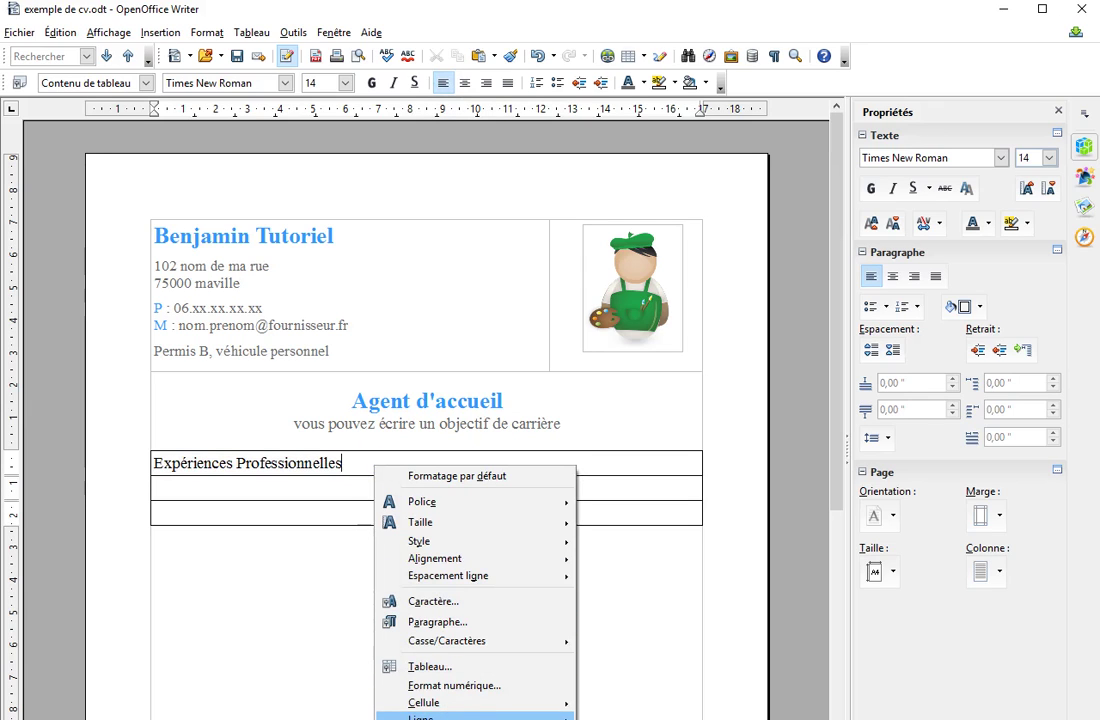
mouse_move(443, 705)
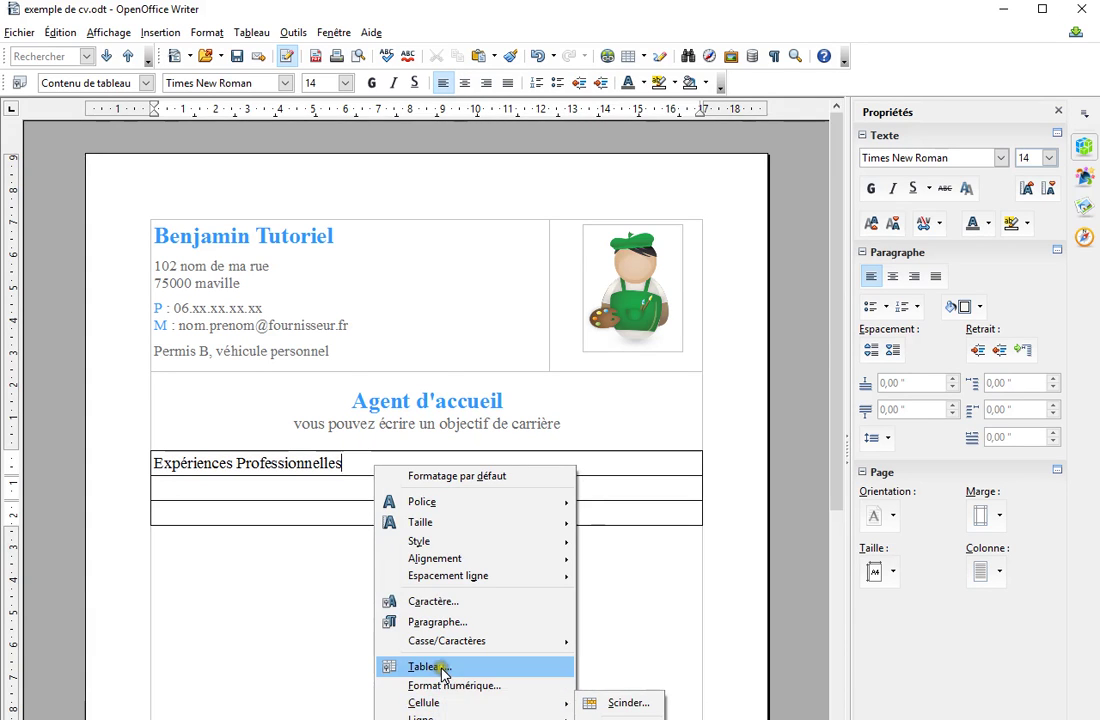
click(437, 666)
click(470, 352)
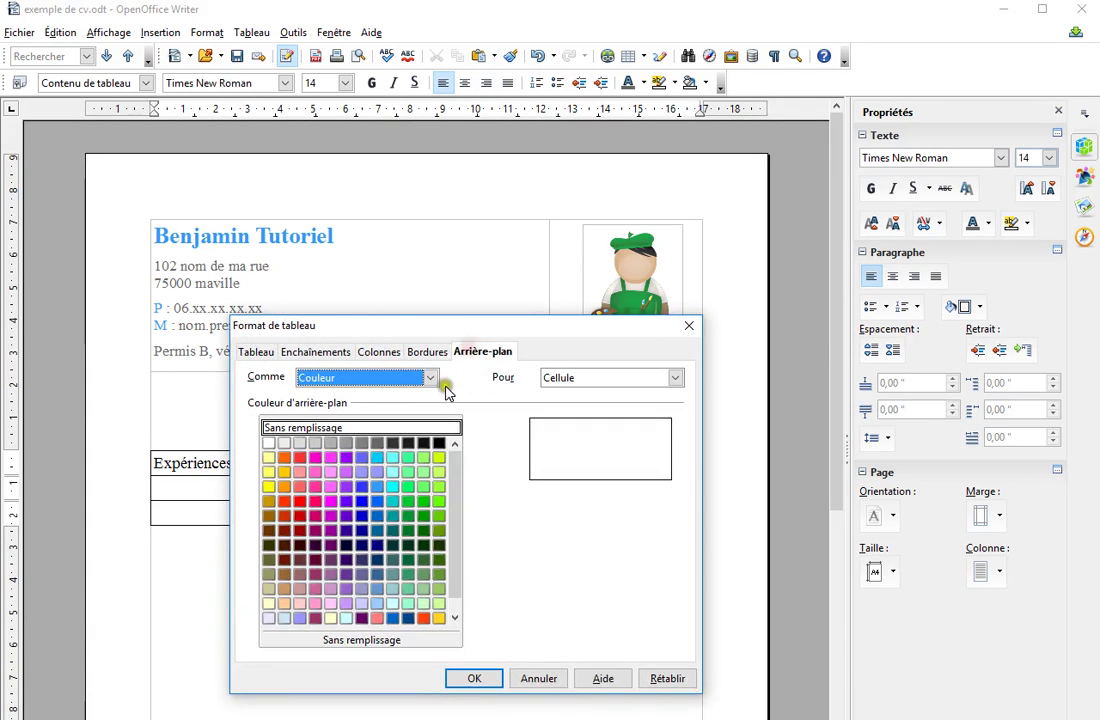
click(377, 487)
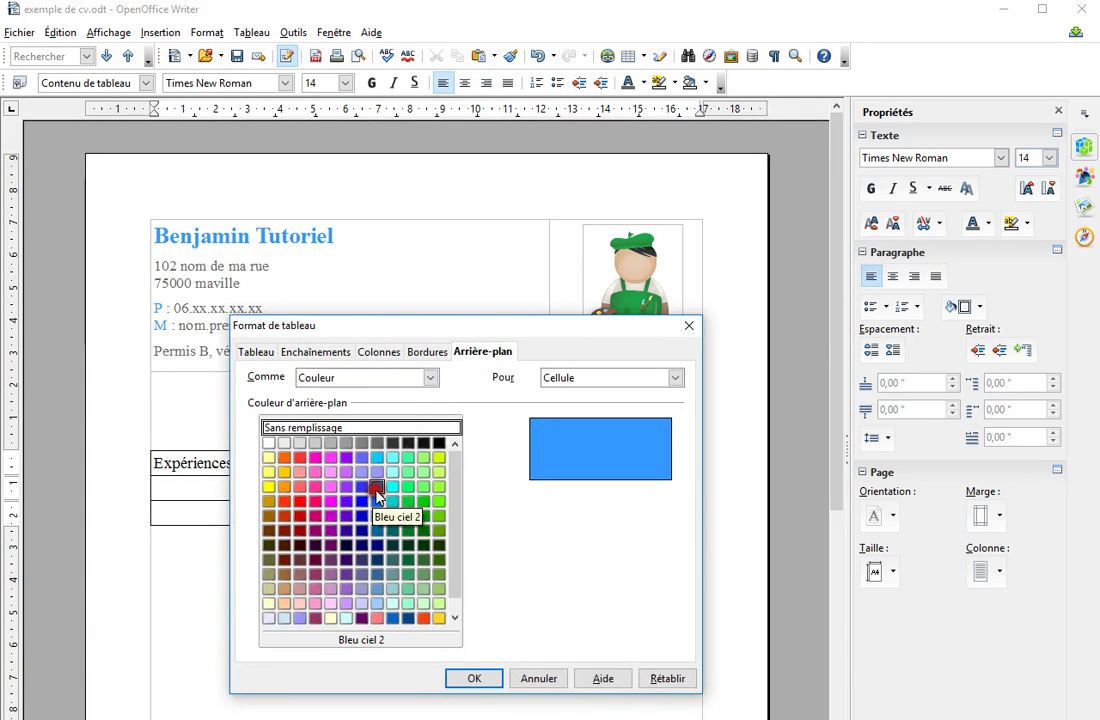
click(474, 678)
- Format the heading text "Expériences Professionnelles" as bold and white
drag(353, 463, 148, 462)
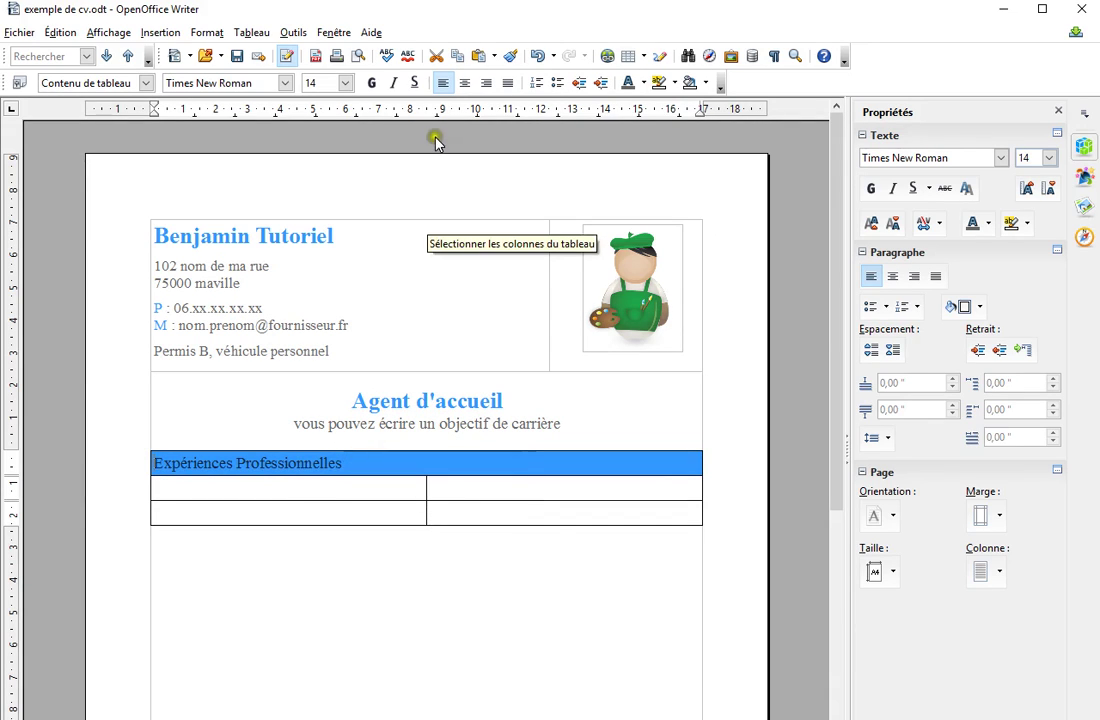
click(369, 82)
click(642, 84)
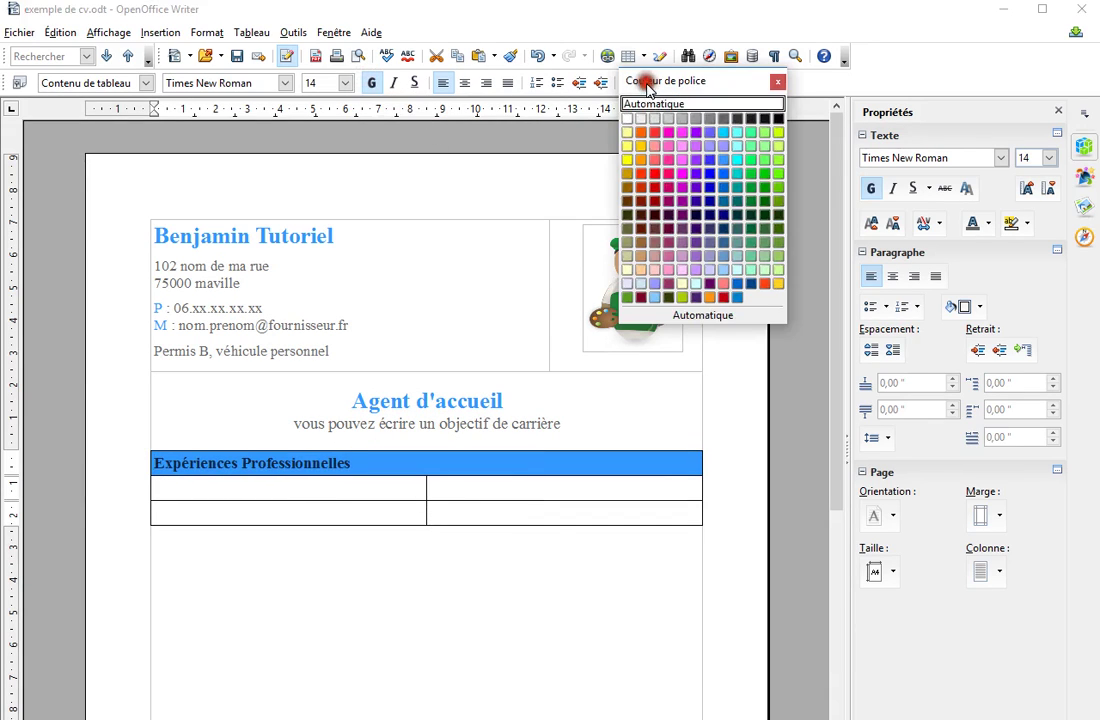
click(628, 118)
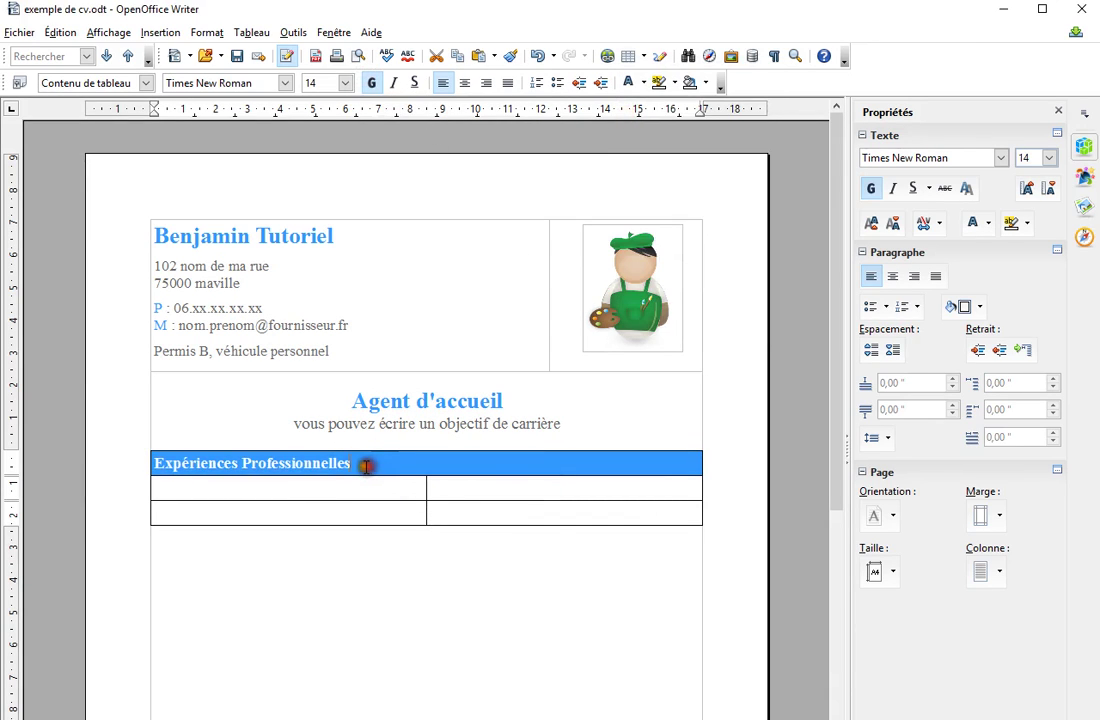
- Increase the paragraph spacing above and below the "Expériences Professionnelles" heading to 0,04" and set its font size to 16
click(871, 350)
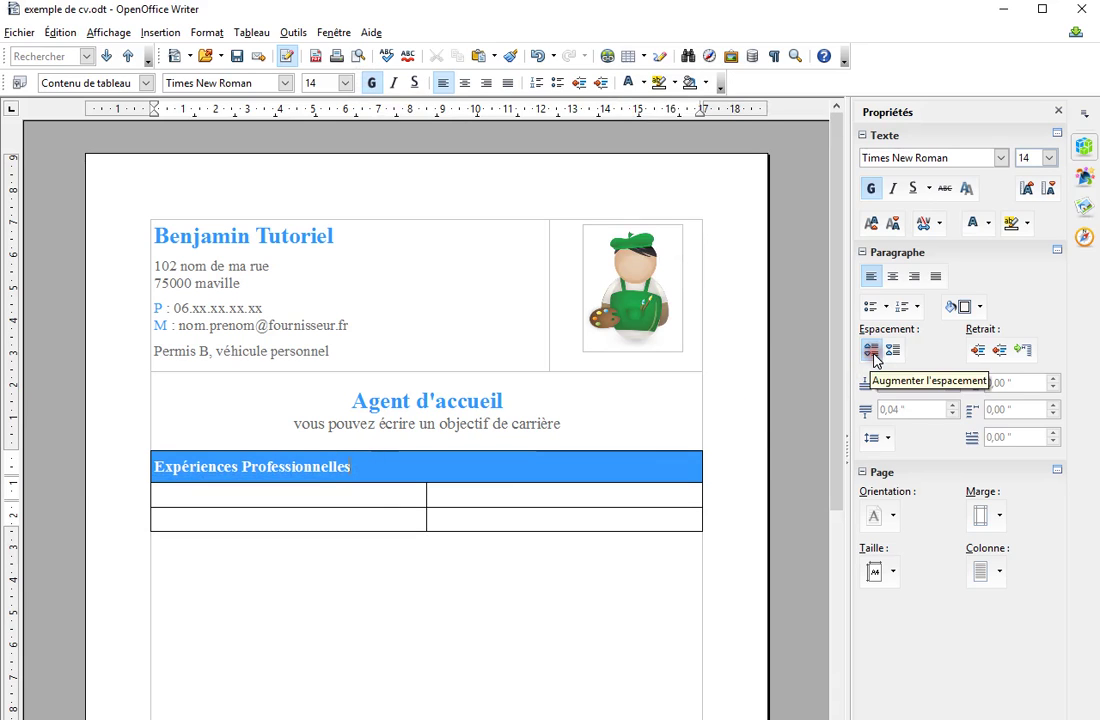
click(871, 350)
click(892, 350)
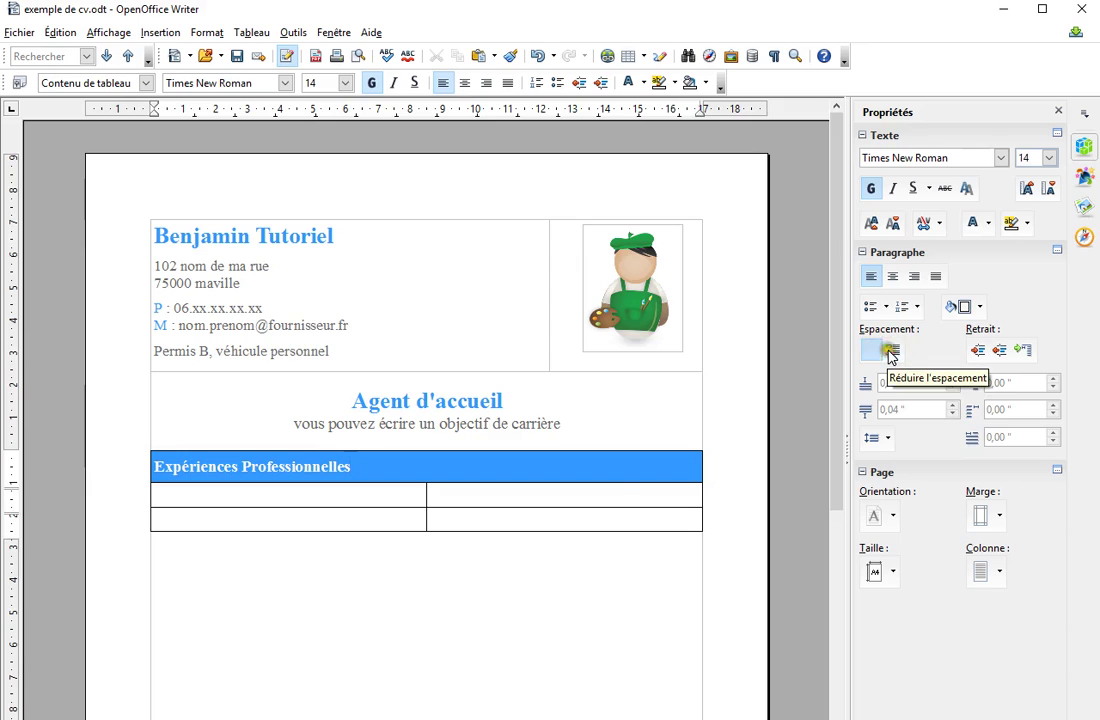
click(148, 466)
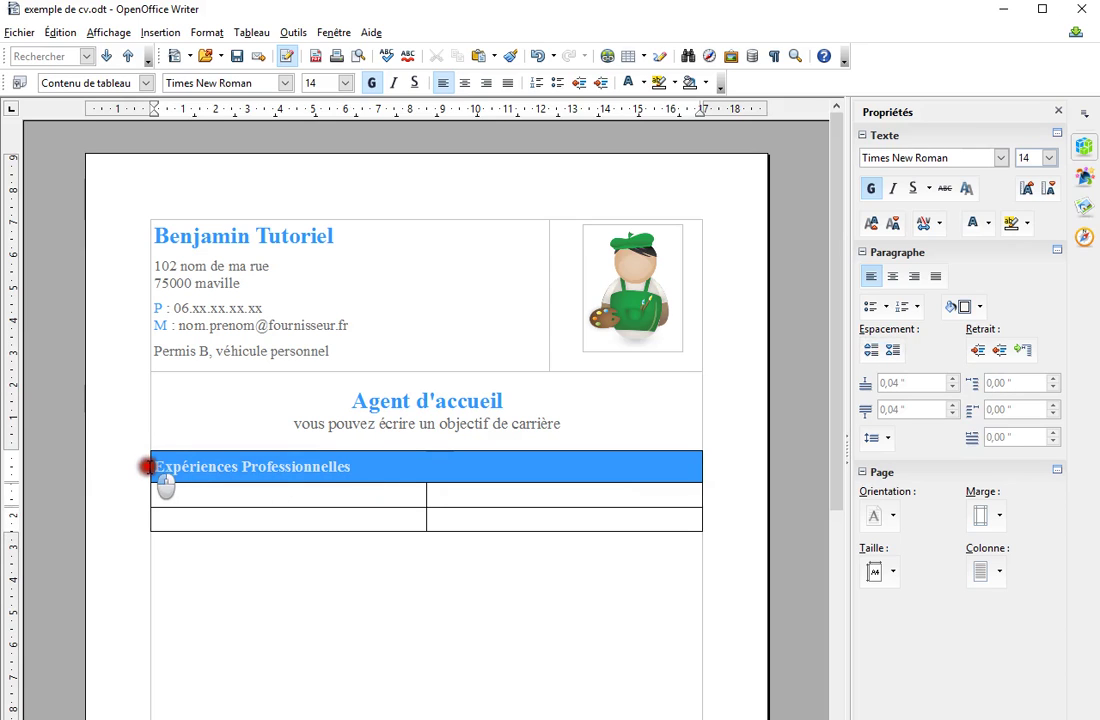
click(345, 83)
click(324, 196)
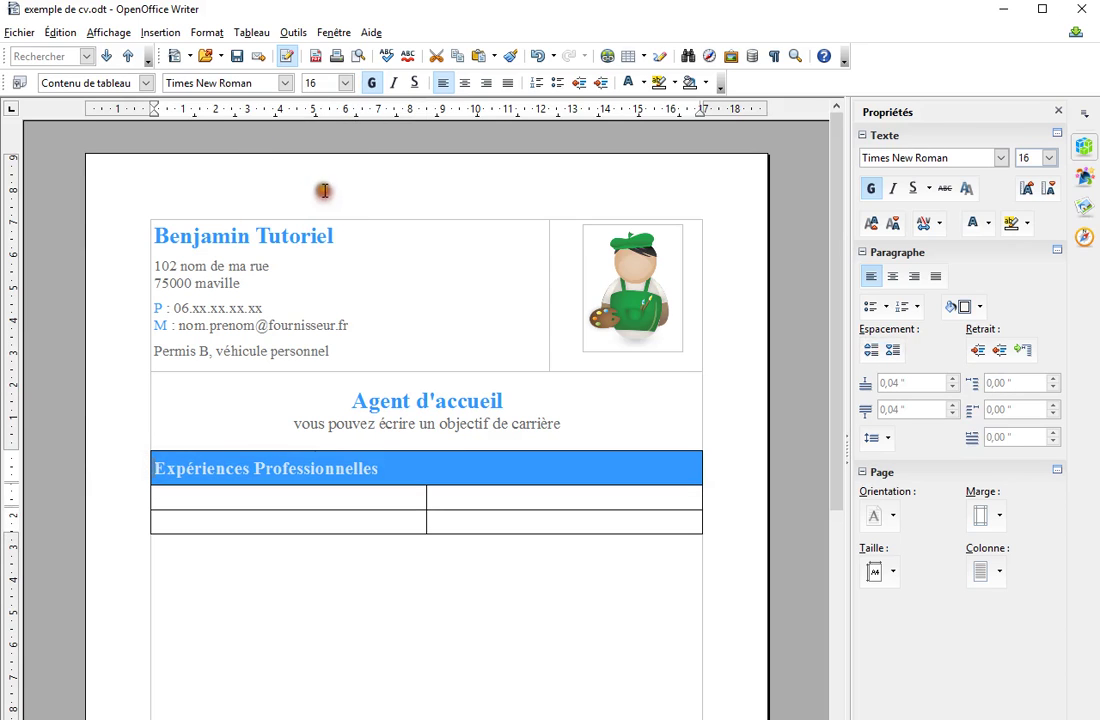
- Narrow the first column below the heading row to about 3.8 cm and enter "03-2010/06-2016" in its upper cell
drag(425, 496, 273, 498)
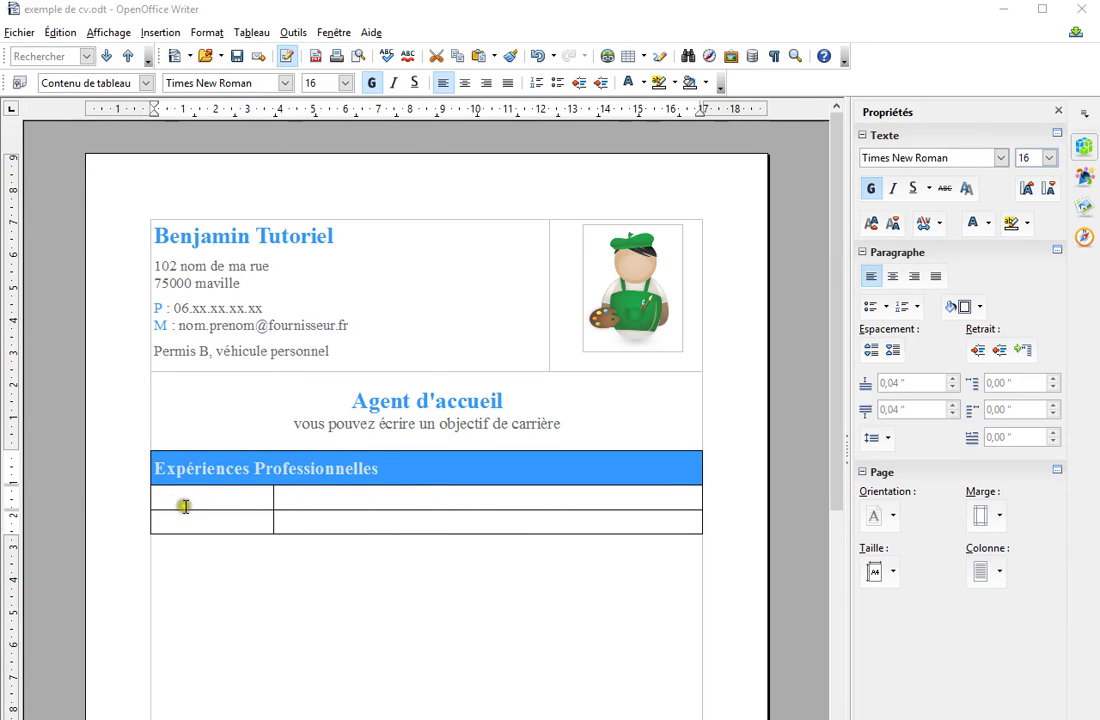
click(304, 501)
text(0)
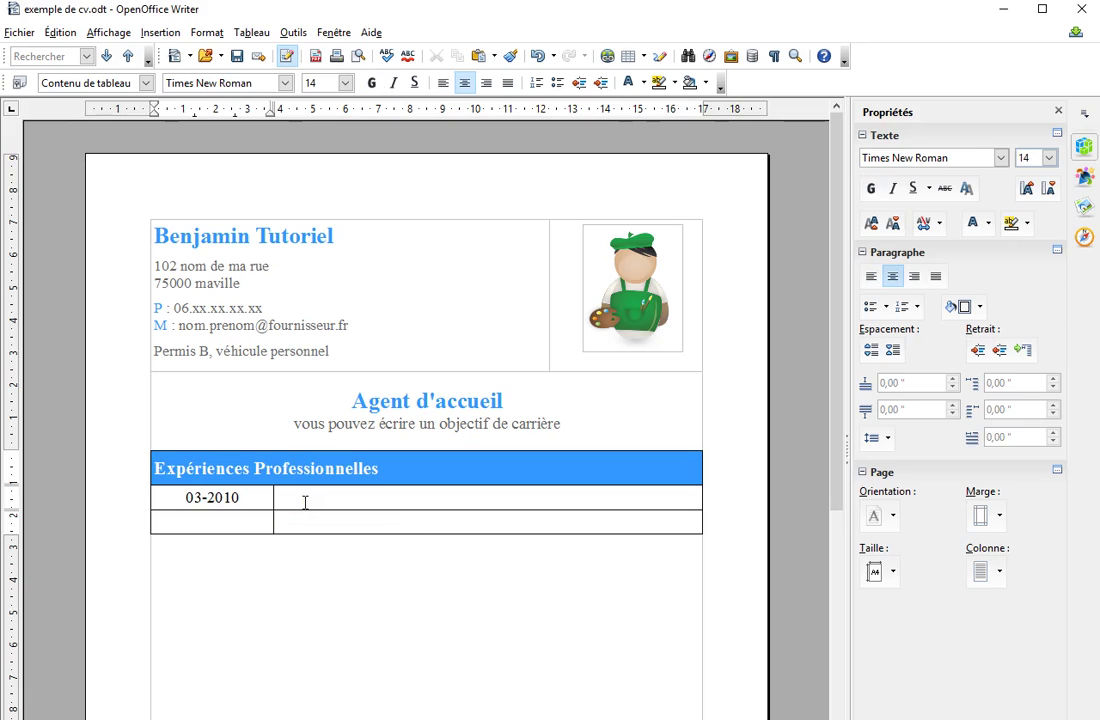
text(3-2010 06)
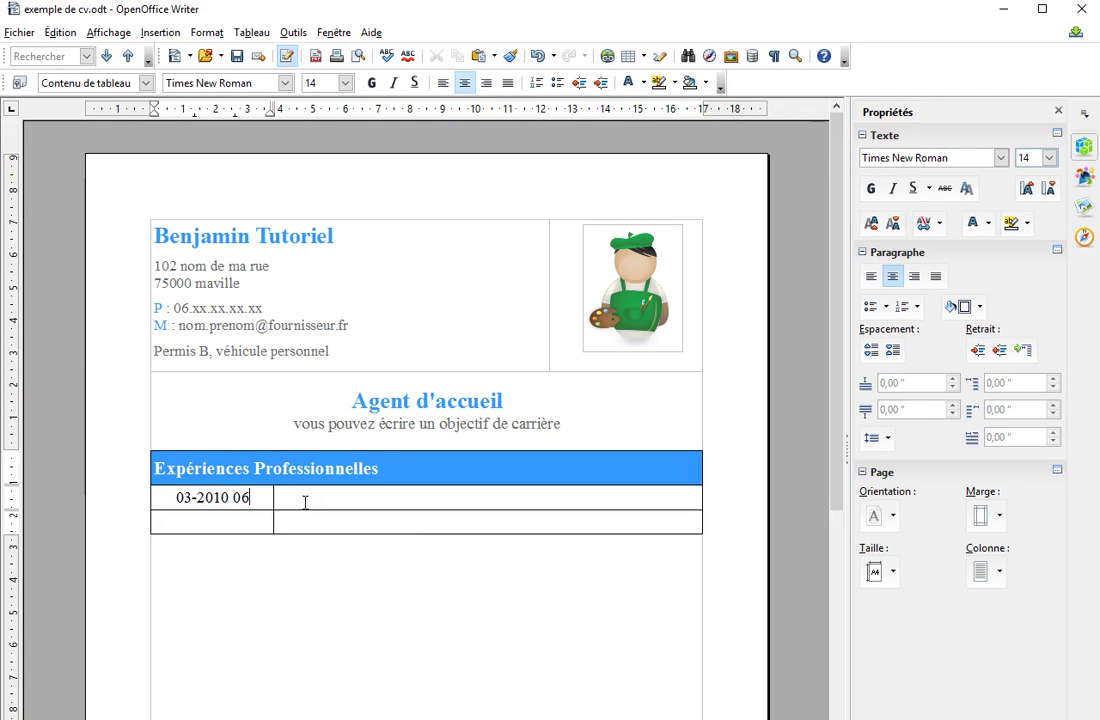
text(-201)
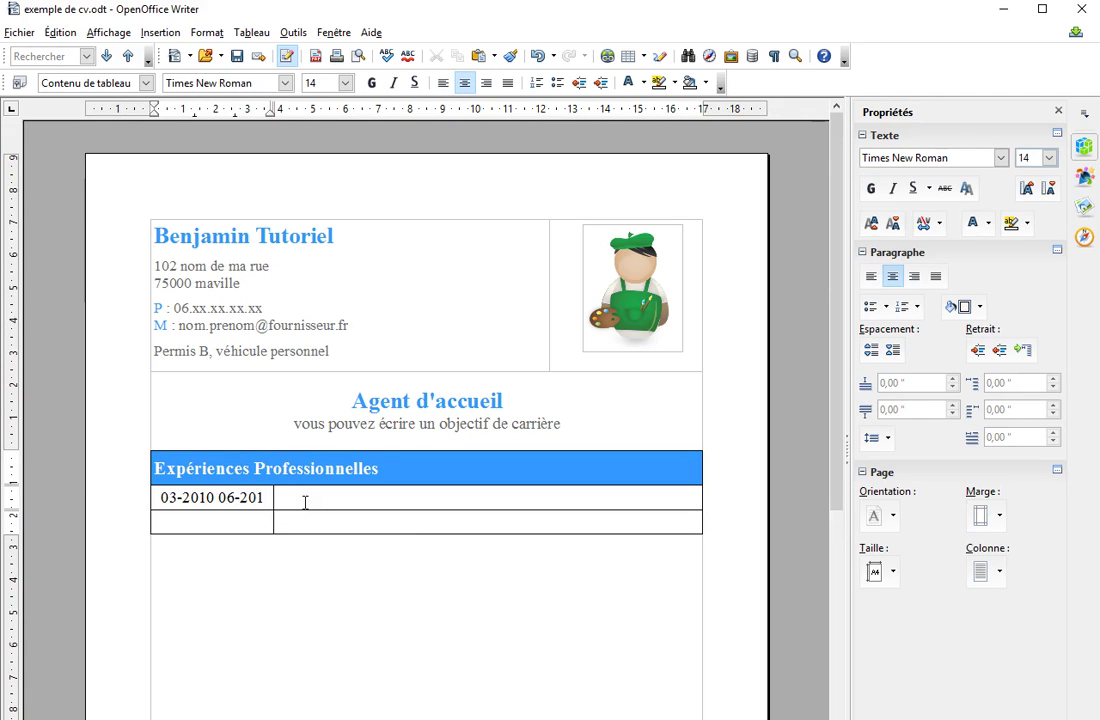
text(6)
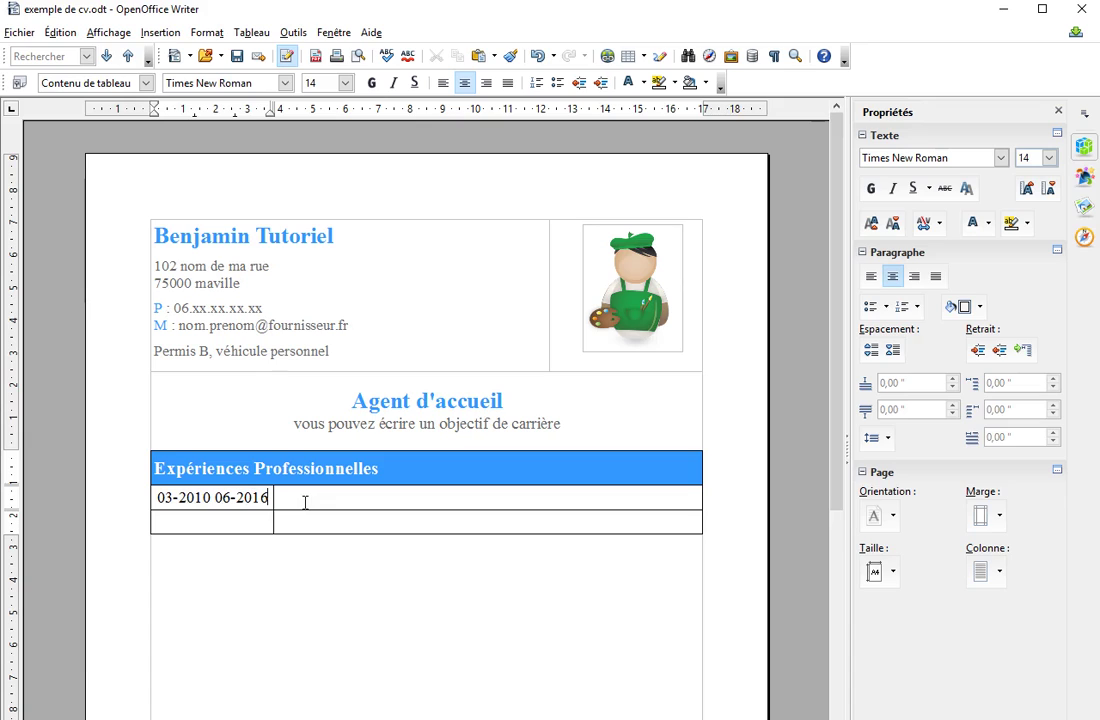
click(215, 494)
text(/)
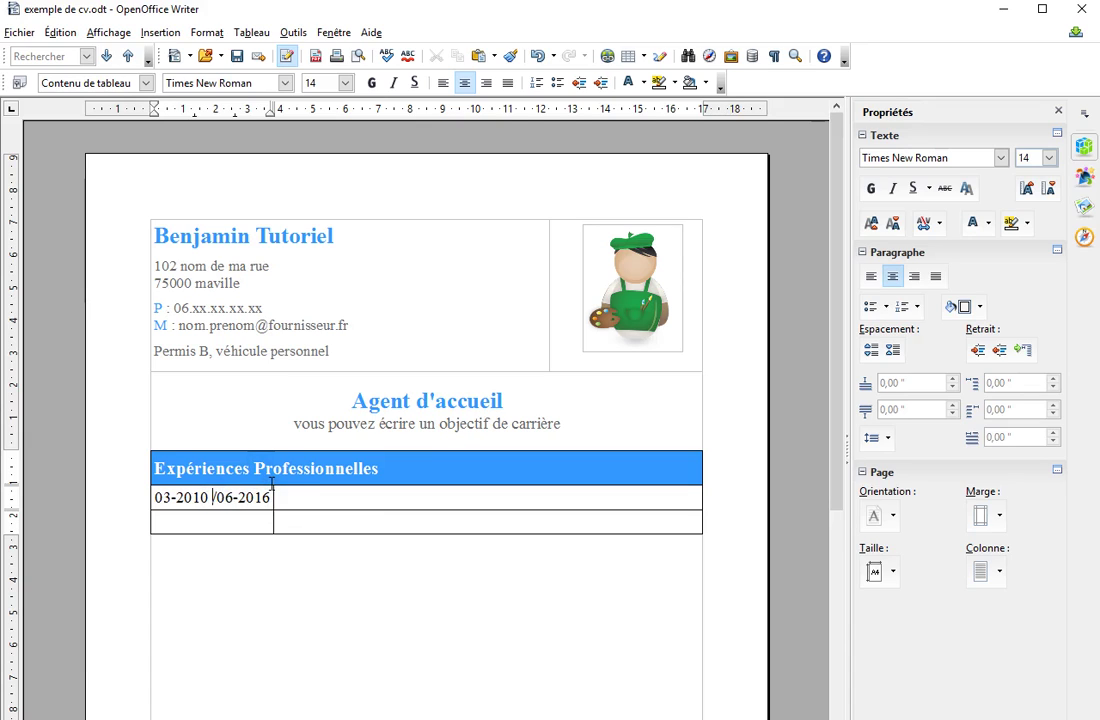
key(BackSpace)
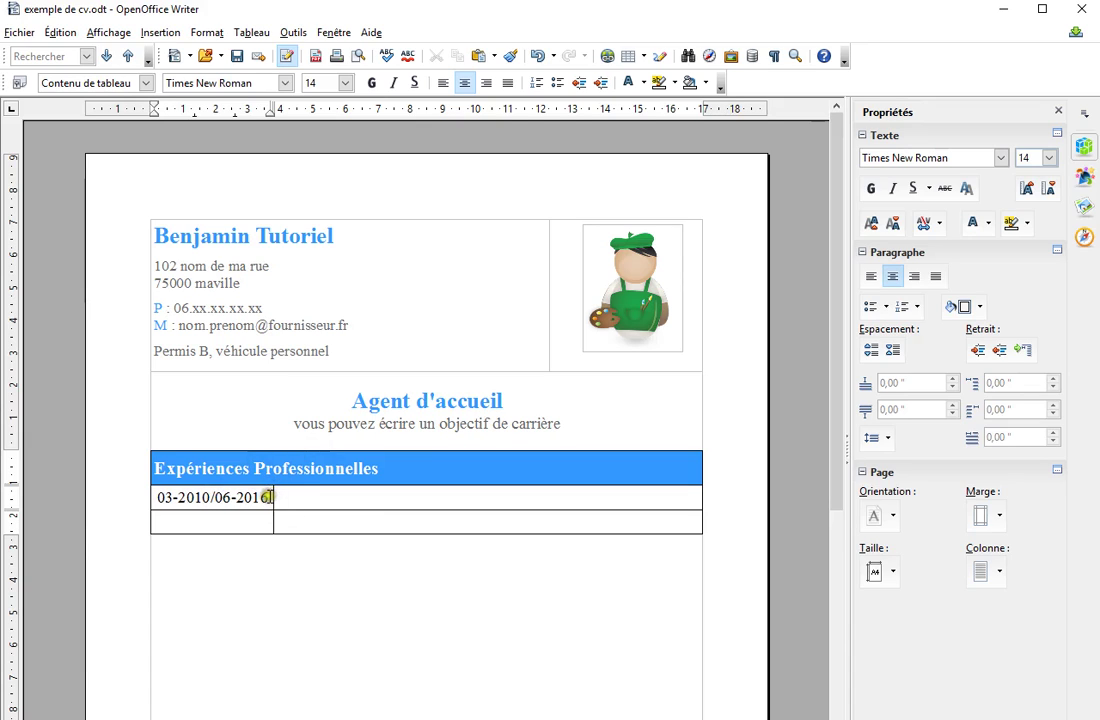
- Format the period "03-2010/06-2016" in dark grey with font size 12
drag(268, 496, 157, 498)
click(641, 82)
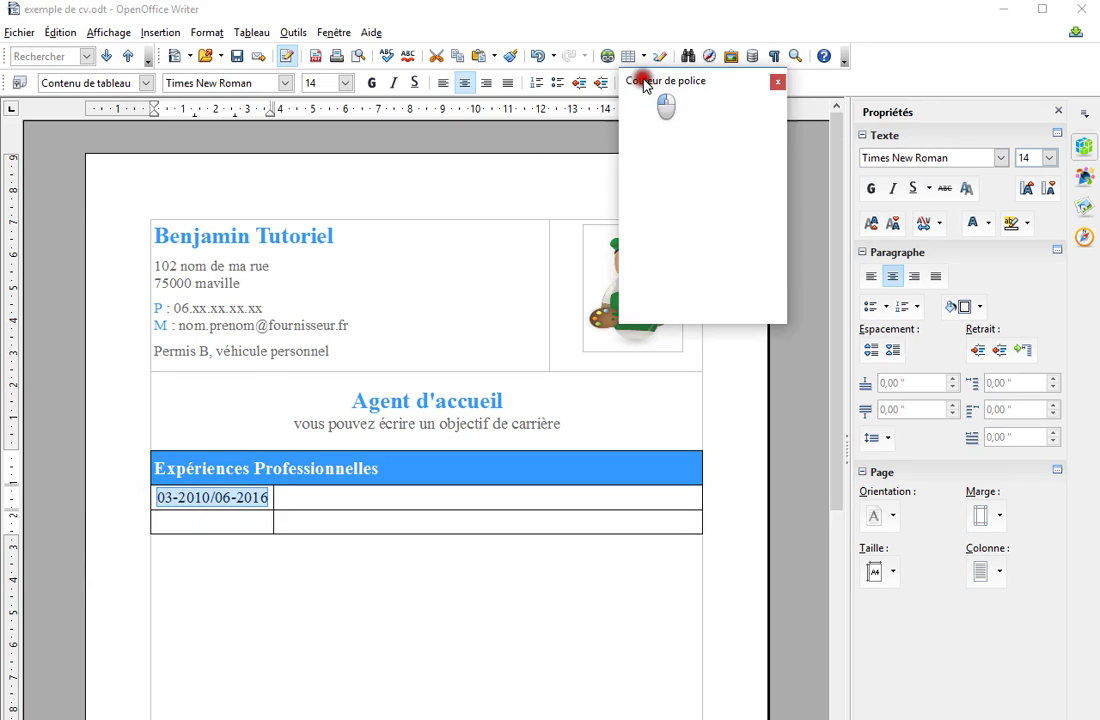
click(713, 114)
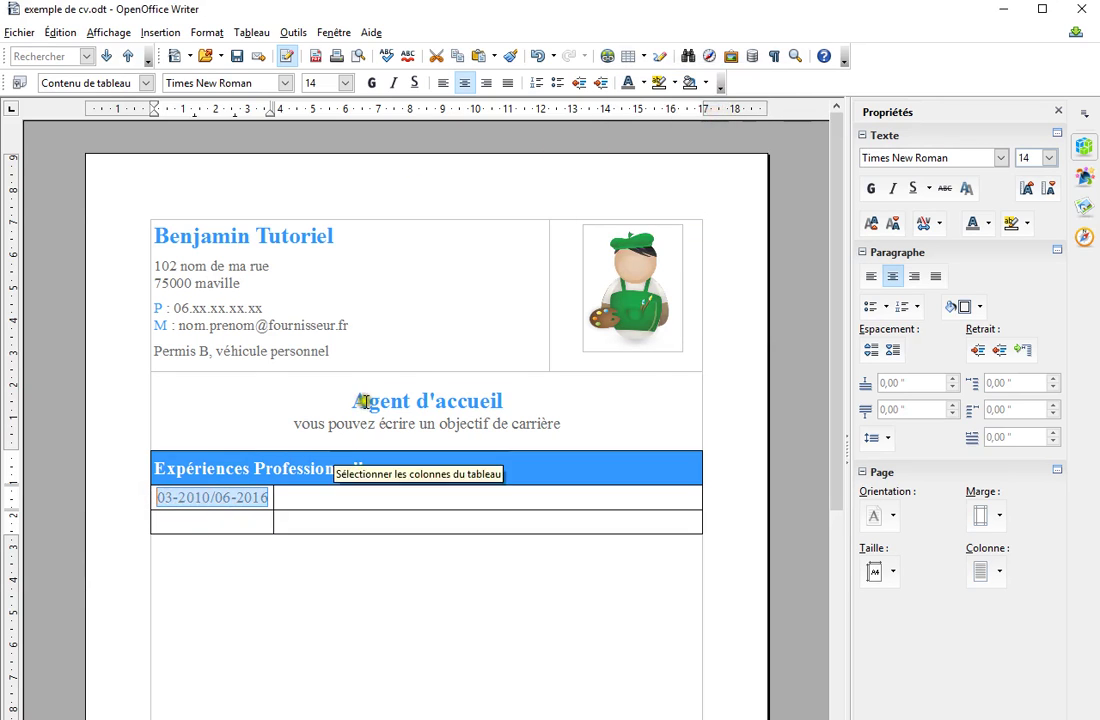
click(641, 82)
click(724, 122)
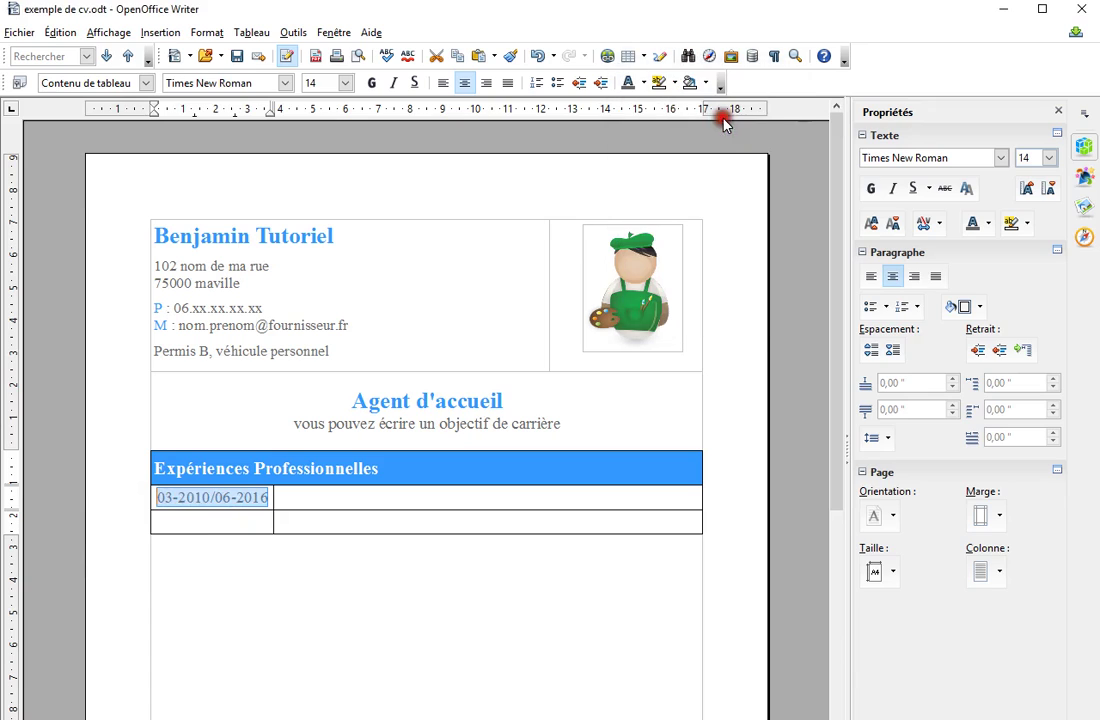
click(345, 82)
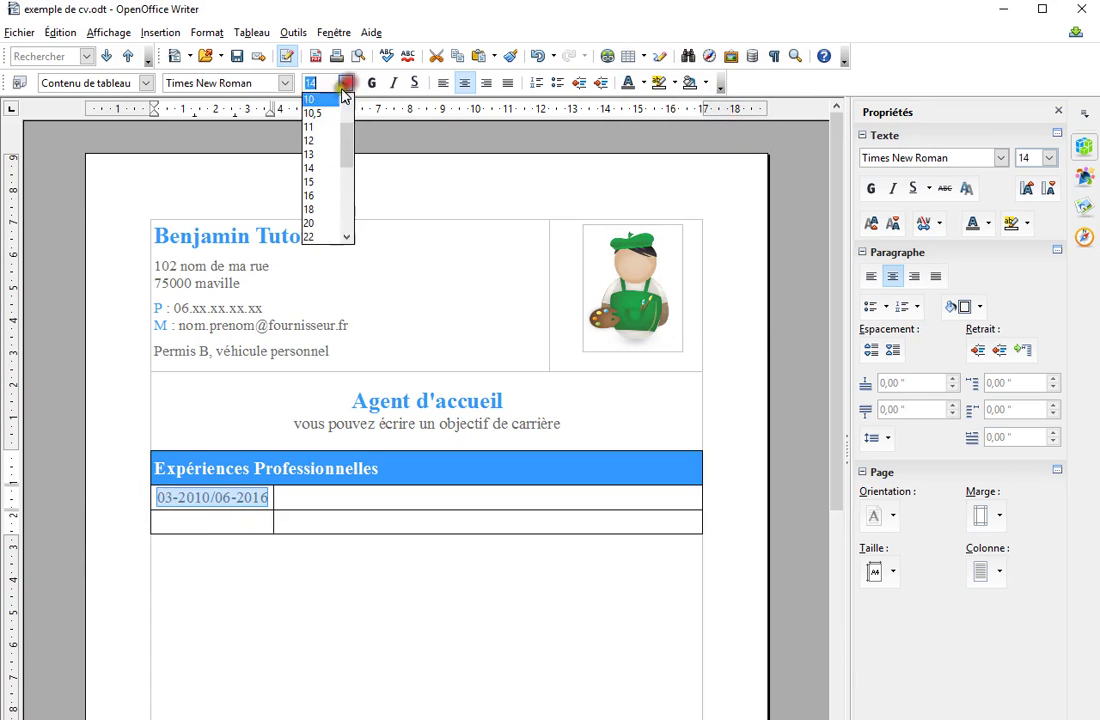
click(318, 146)
- Beside the period, enter left-aligned lines "Nom de l'entreprise – poste occupé", "tâche 1 (descriptif du travail effectué)." and "tâche 2 (descriptif du travail effectué)."
click(314, 503)
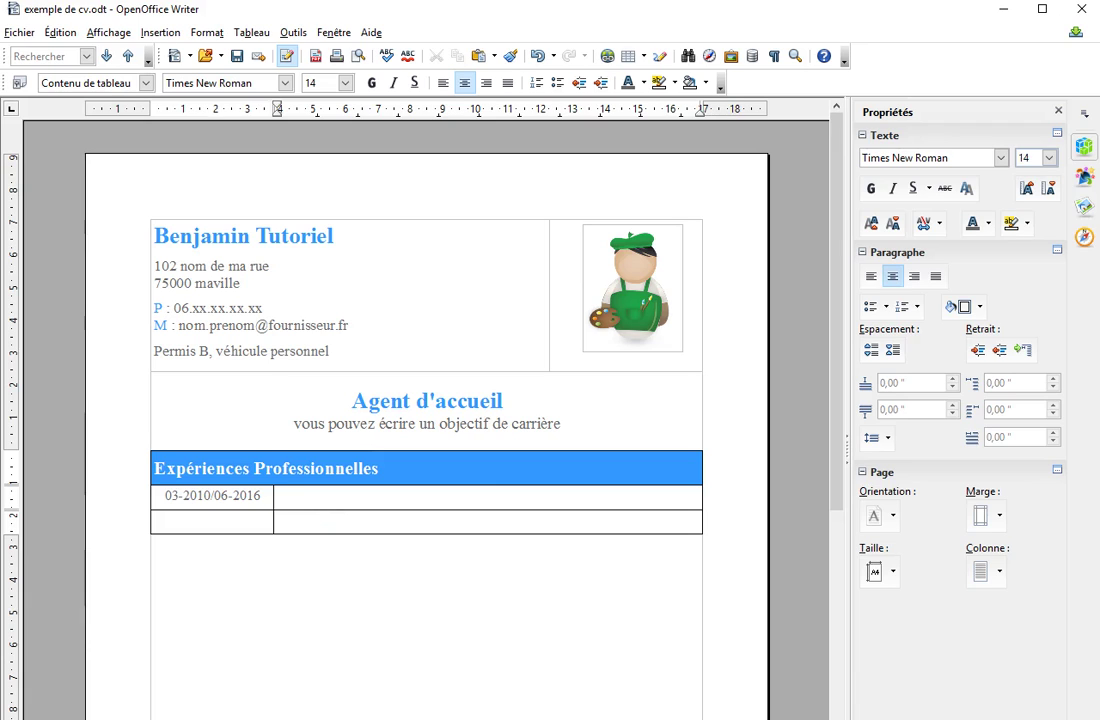
click(496, 494)
text(Nom de l'entreprise – poste occupé tâche 1 (descriptif du travail effectué). tâche 2 (descriptif du travail effectué).)
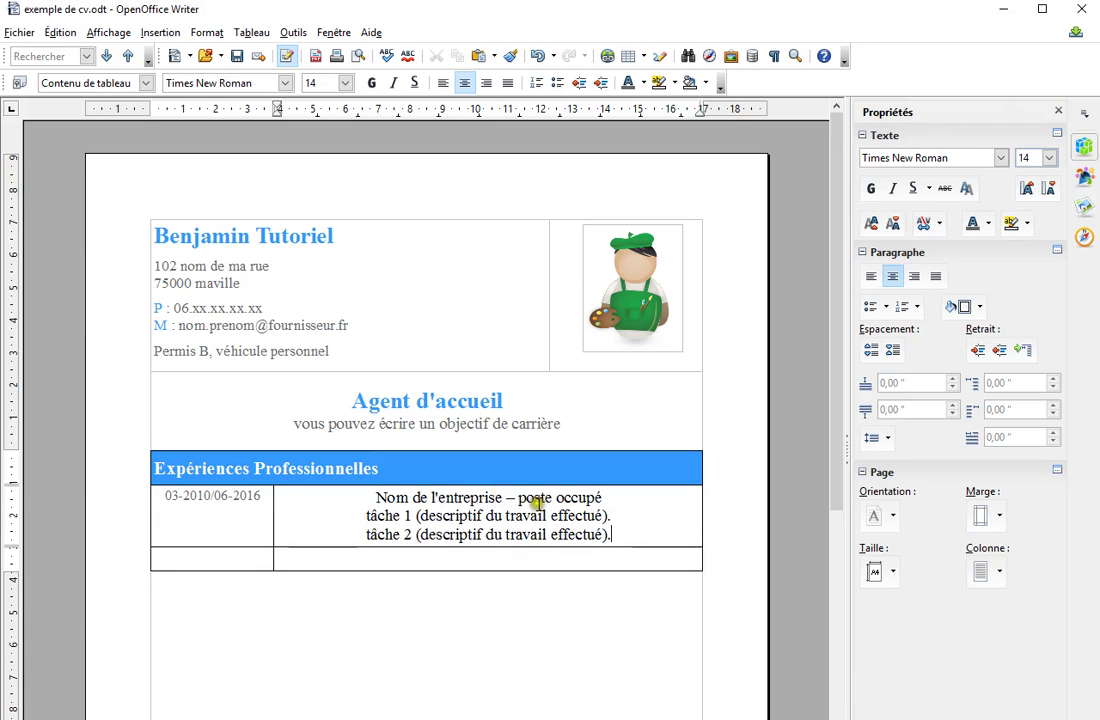
drag(621, 533, 339, 496)
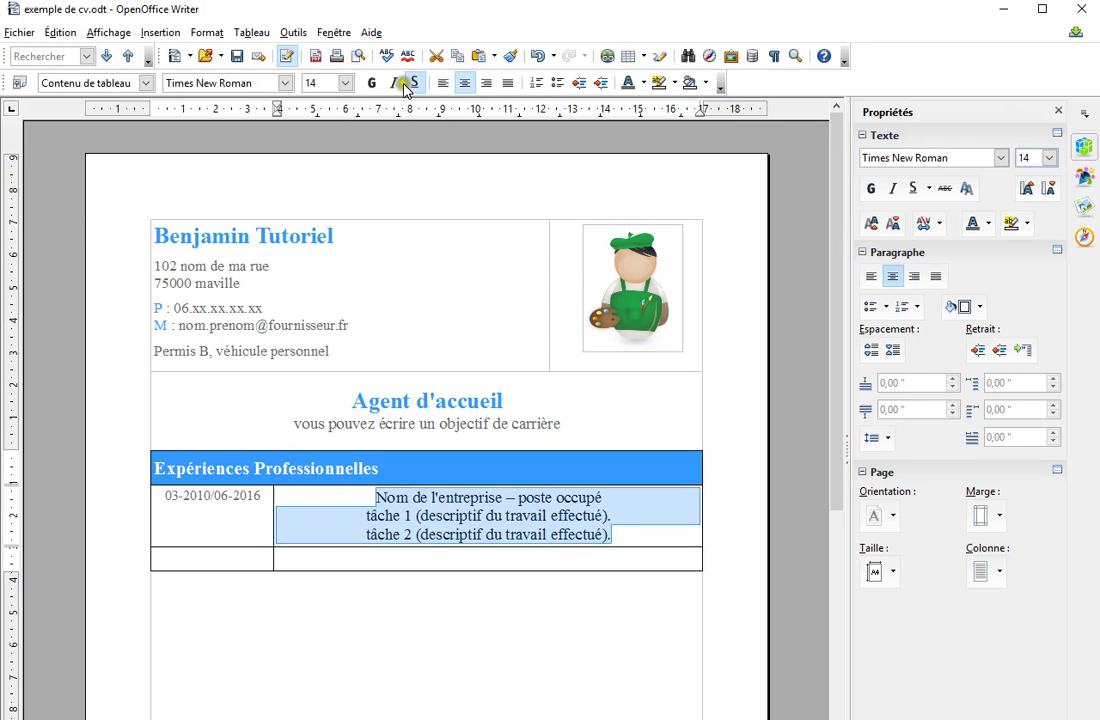
click(438, 84)
- Format "Nom de l'entreprise" in the job entry as bold and in the same light blue as the name heading
drag(406, 497, 277, 495)
click(372, 82)
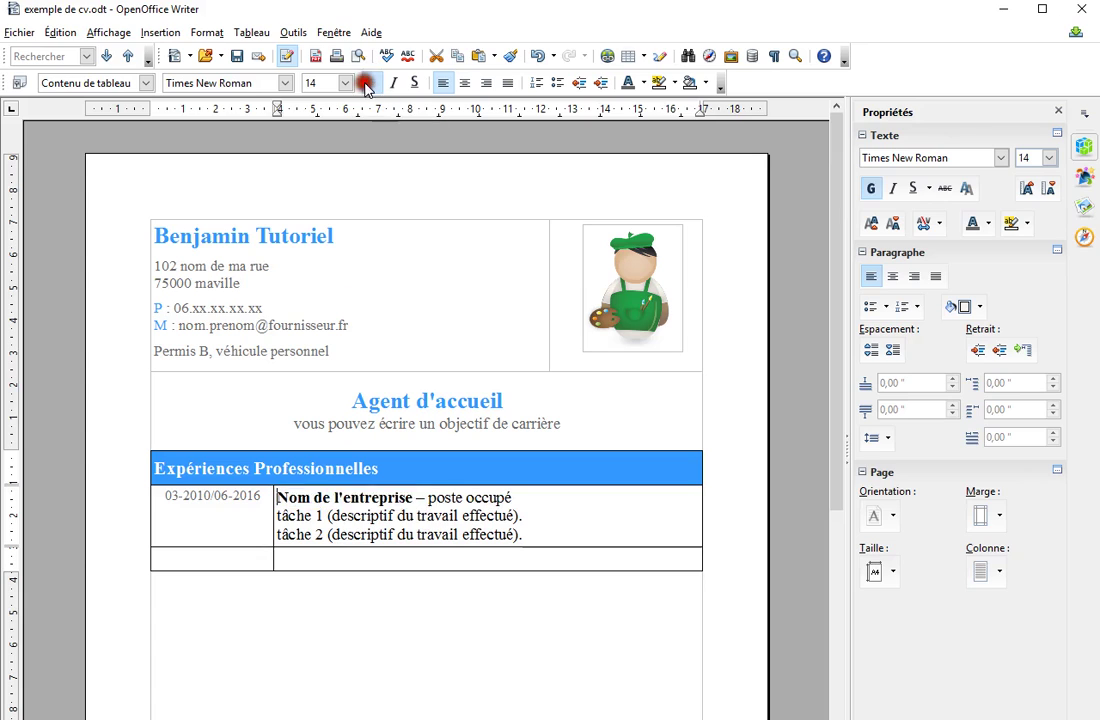
click(643, 82)
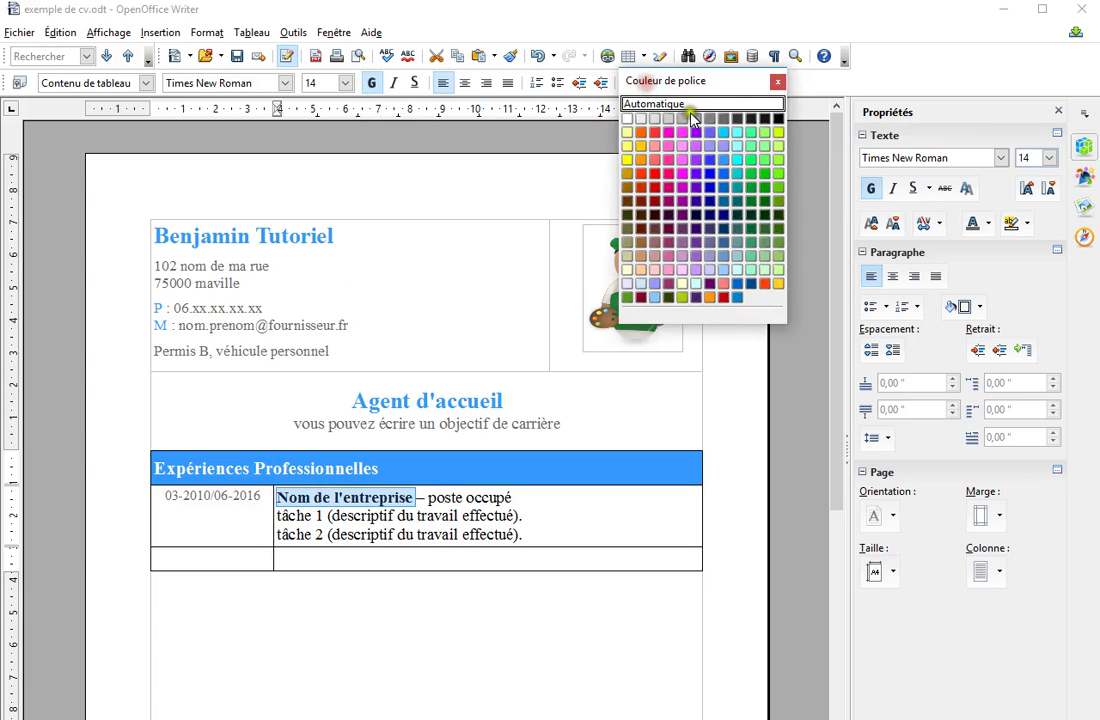
click(727, 165)
- Colour "poste occupé" in the same light blue as the company name and set "Nom de l'entreprise" to font size 16
mouse_move(512, 497)
mouse_down()
mouse_move(415, 495)
mouse_move(517, 497)
mouse_up()
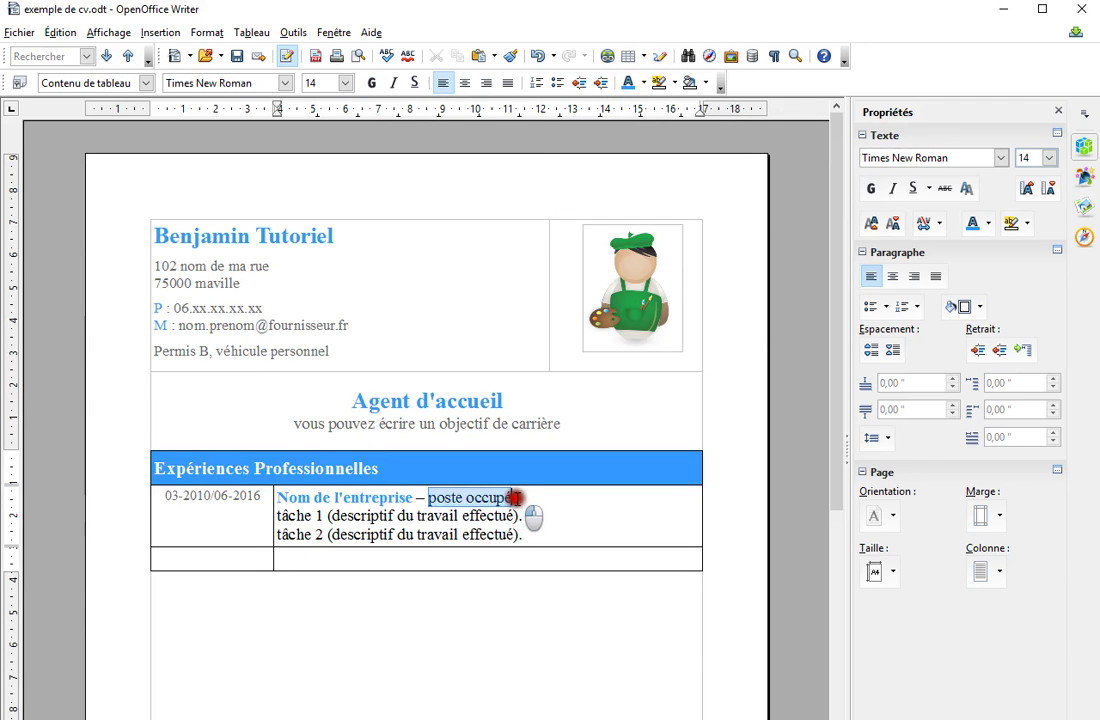
click(630, 84)
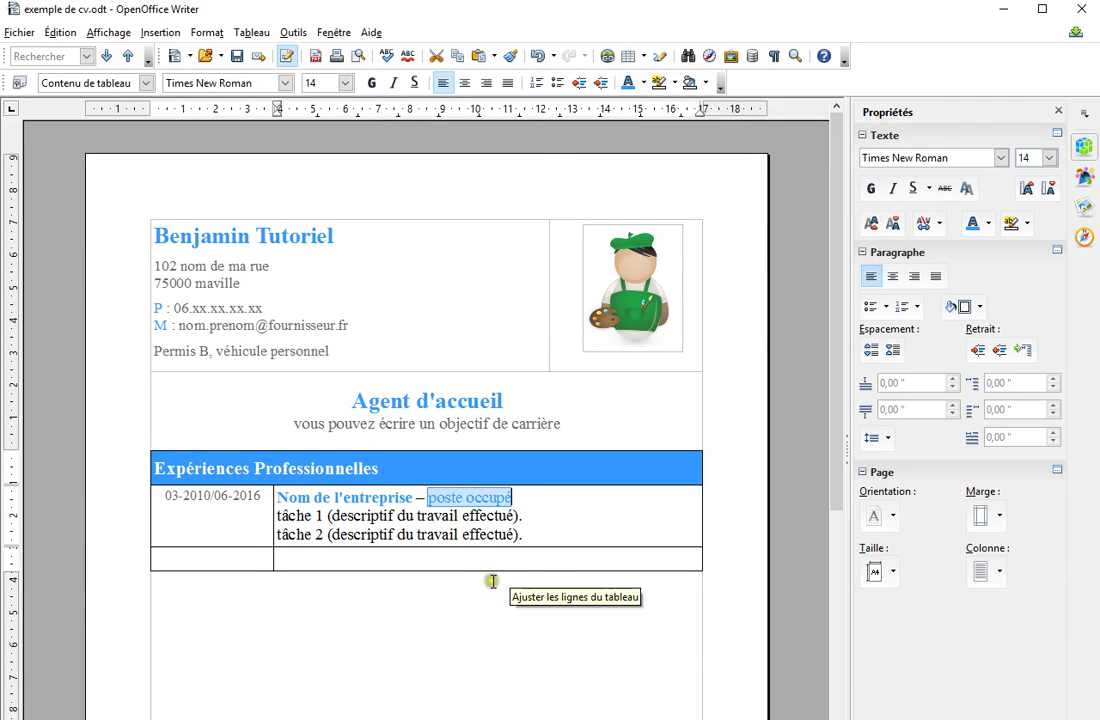
drag(415, 499, 277, 501)
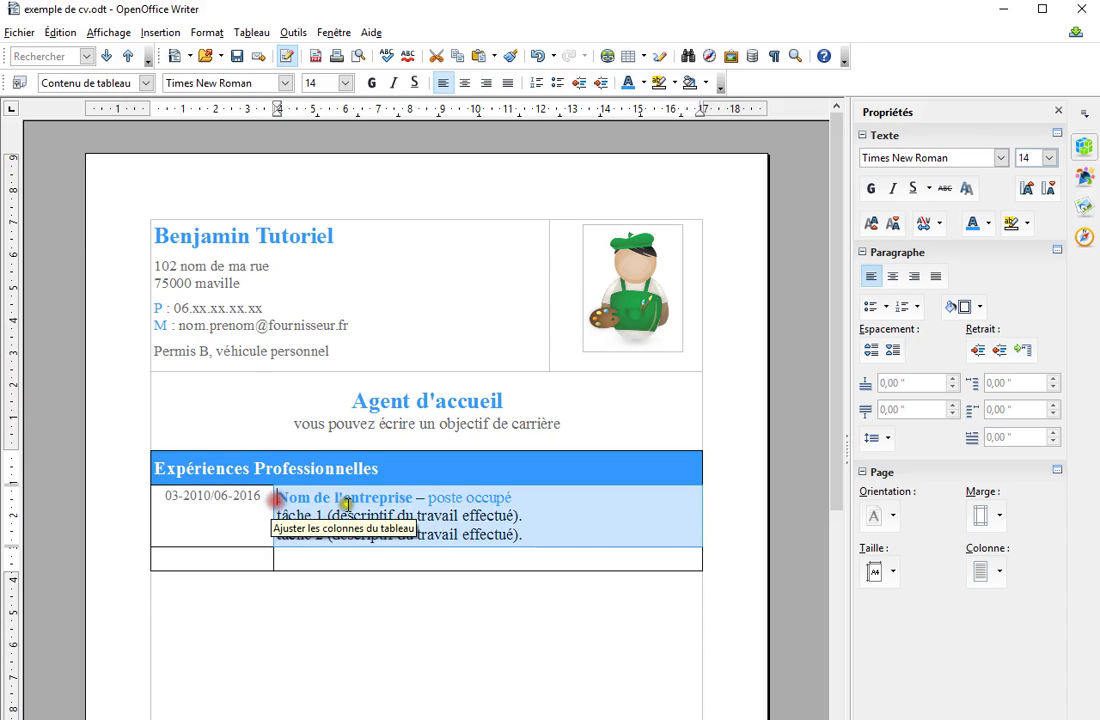
click(348, 503)
drag(414, 497, 277, 498)
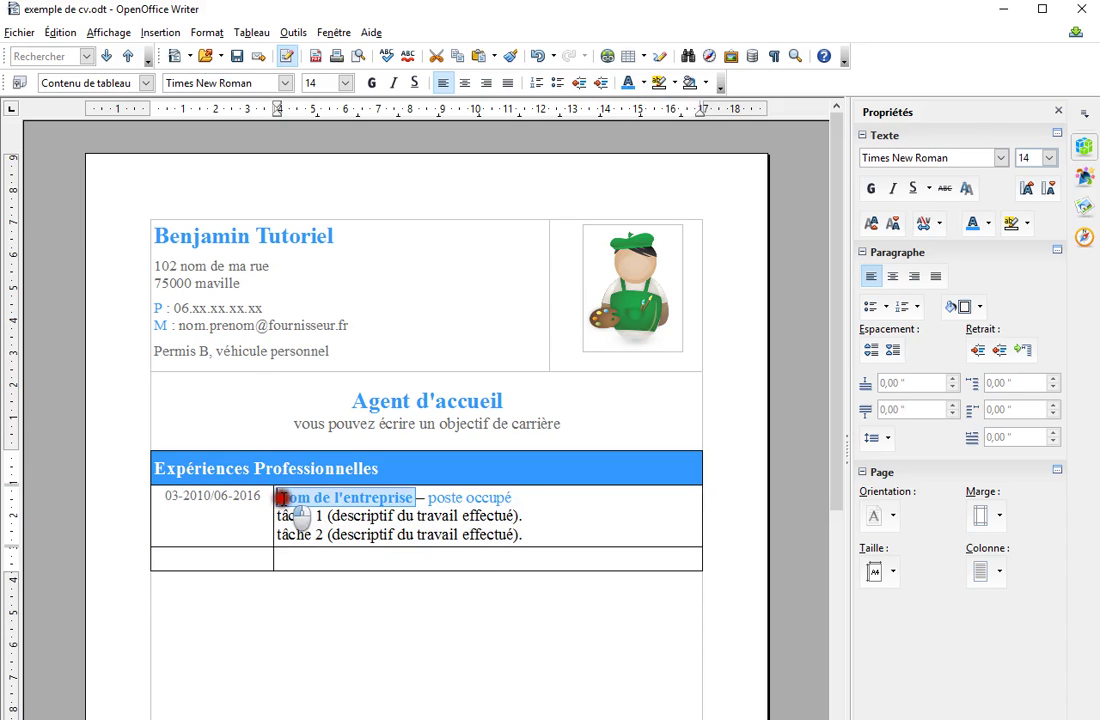
click(345, 83)
click(336, 195)
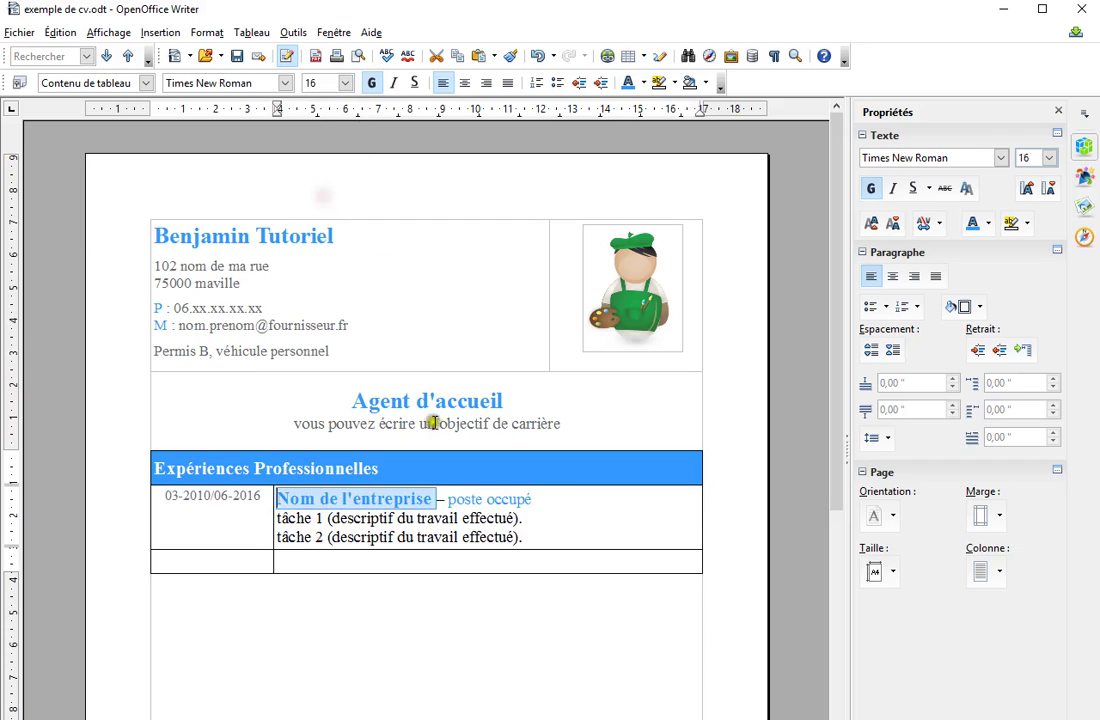
- Remove all borders from the professional experience table
click(528, 503)
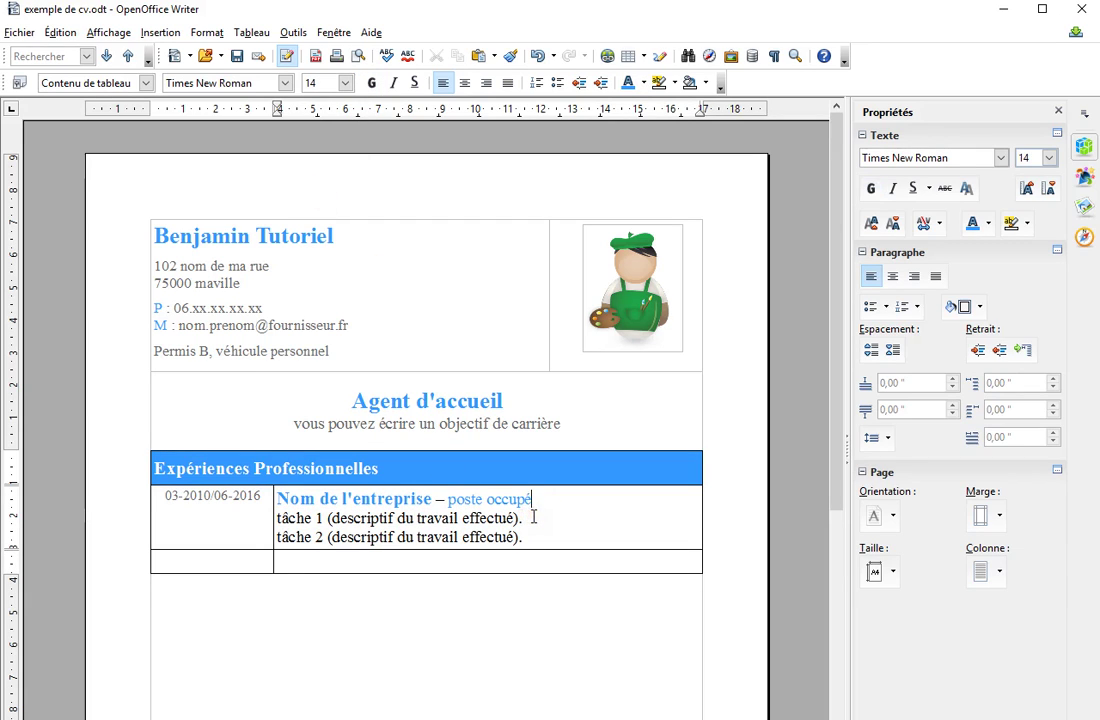
right_click(533, 517)
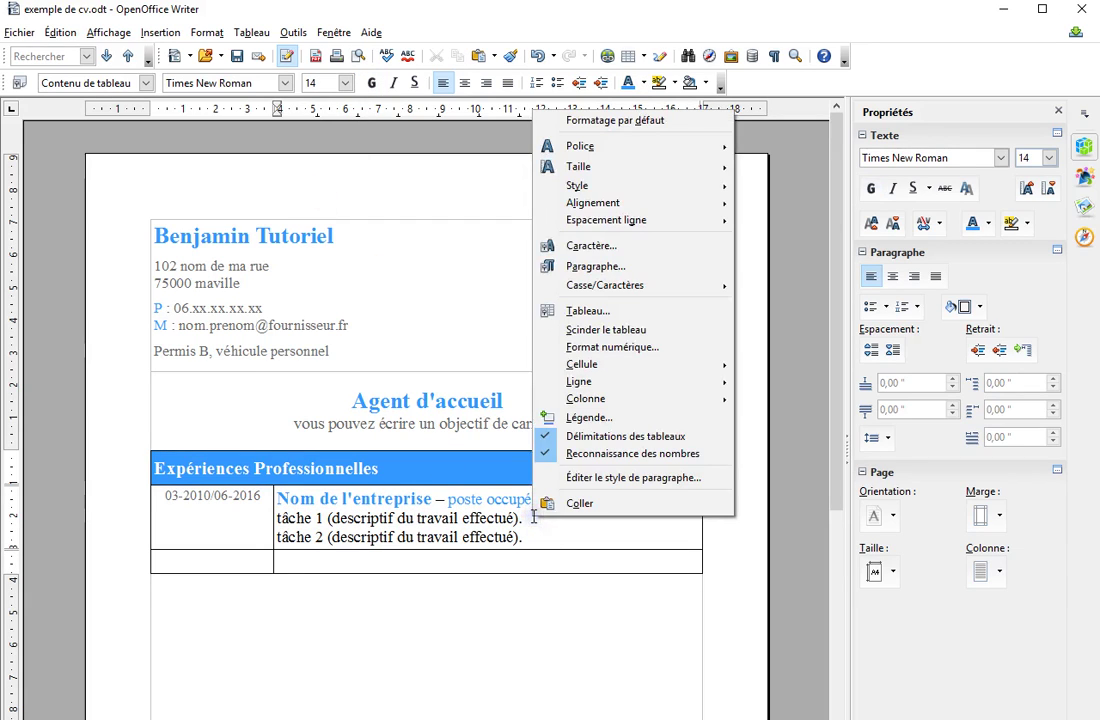
click(588, 311)
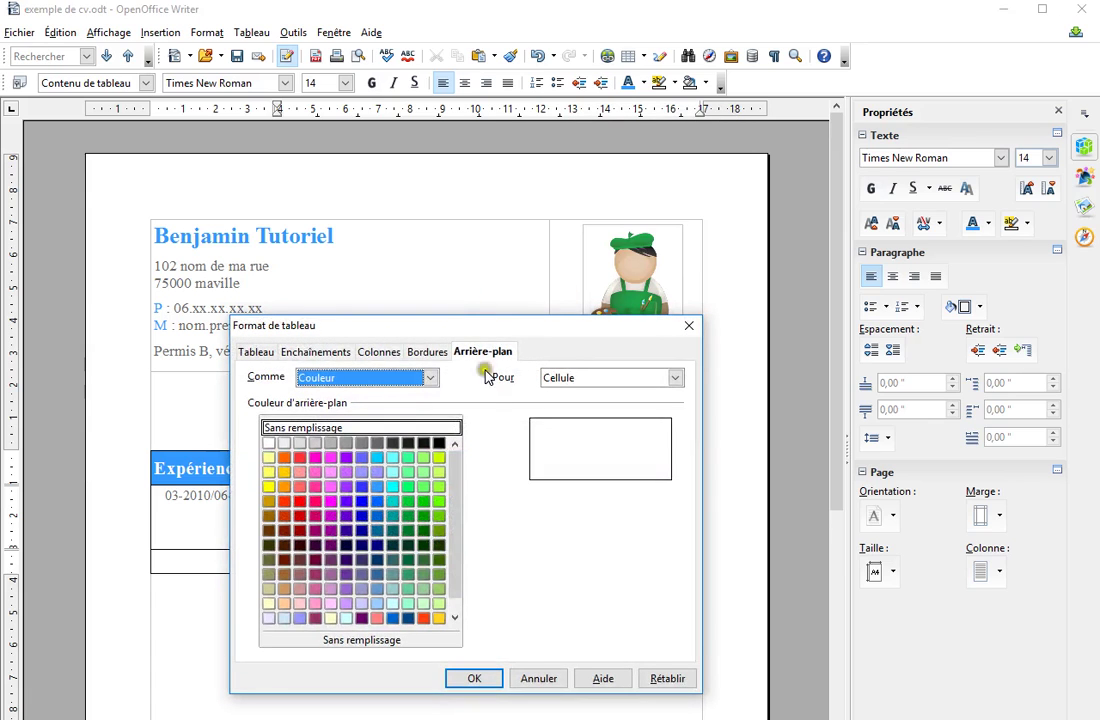
click(428, 354)
click(262, 413)
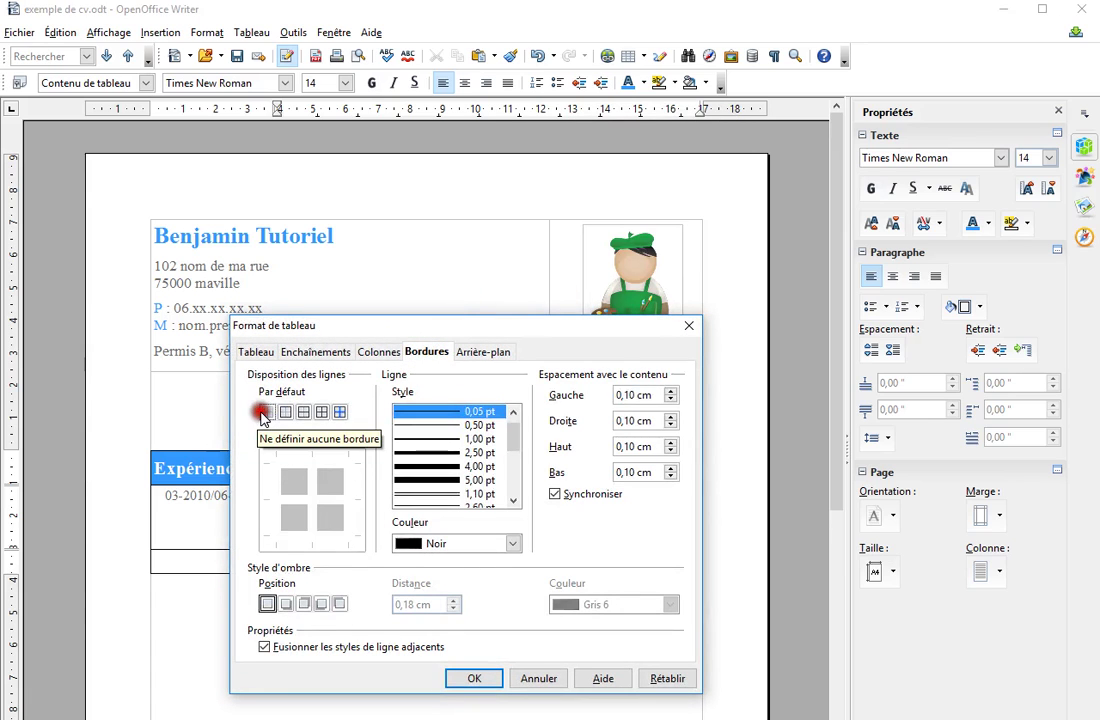
click(478, 678)
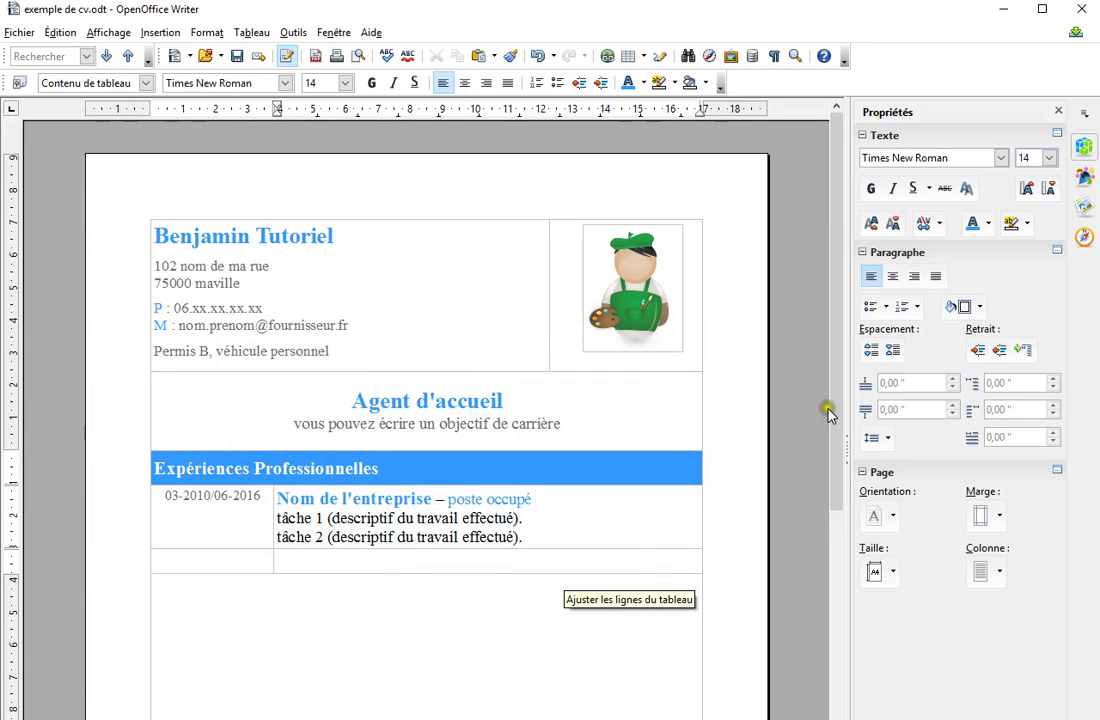
- Increase the paragraph spacing above and below the "Nom de l'entreprise – poste occupé" line to 0.04"
scroll(831, 417, down, 2)
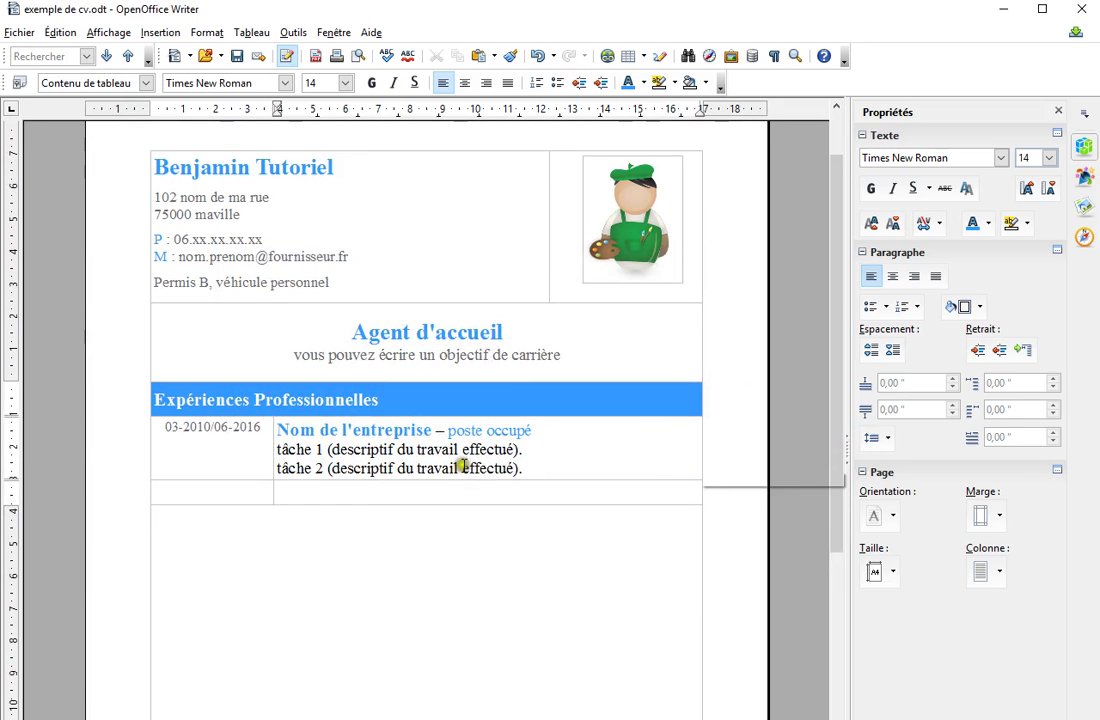
click(540, 432)
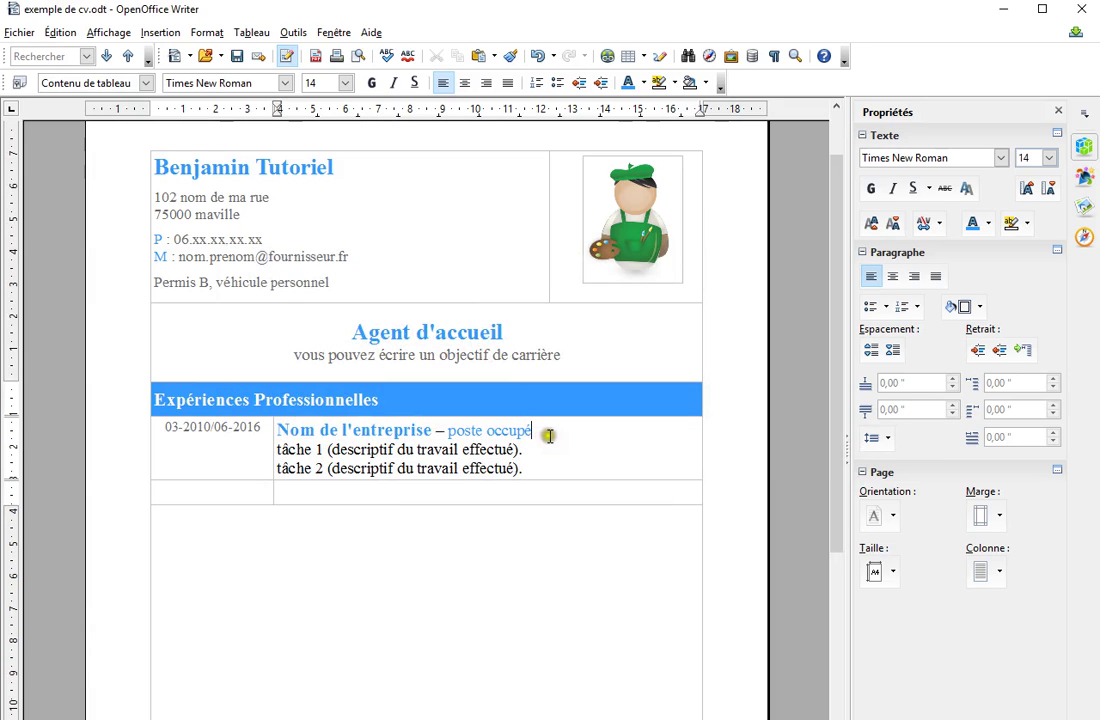
click(872, 350)
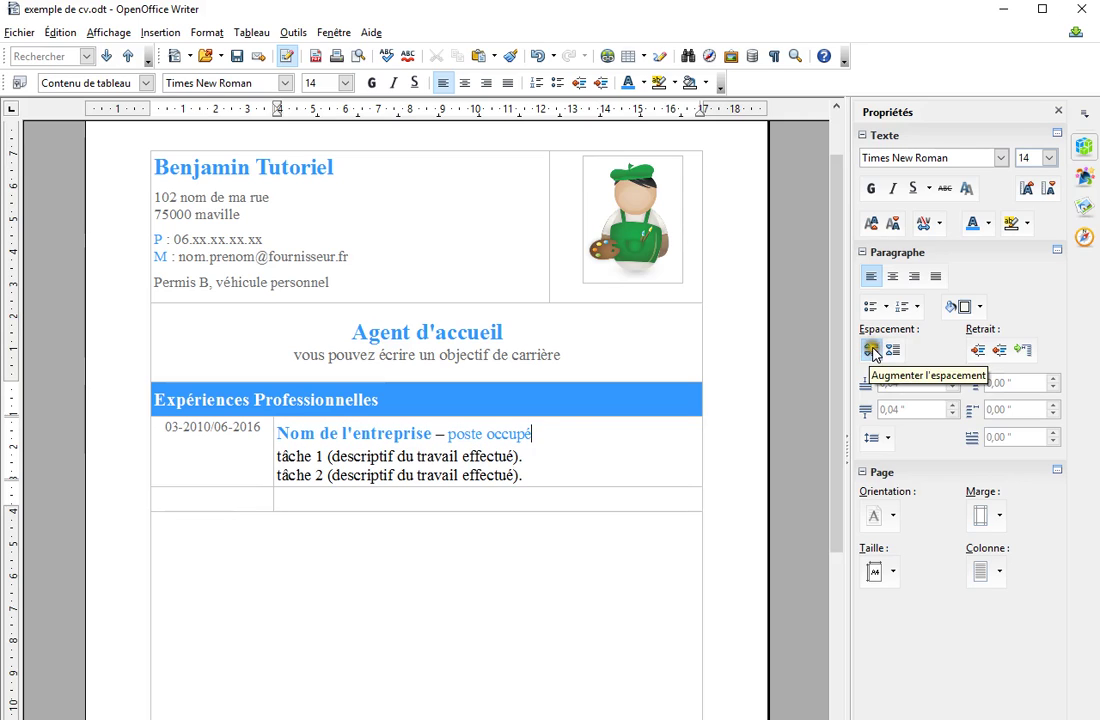
click(872, 350)
click(892, 353)
click(872, 352)
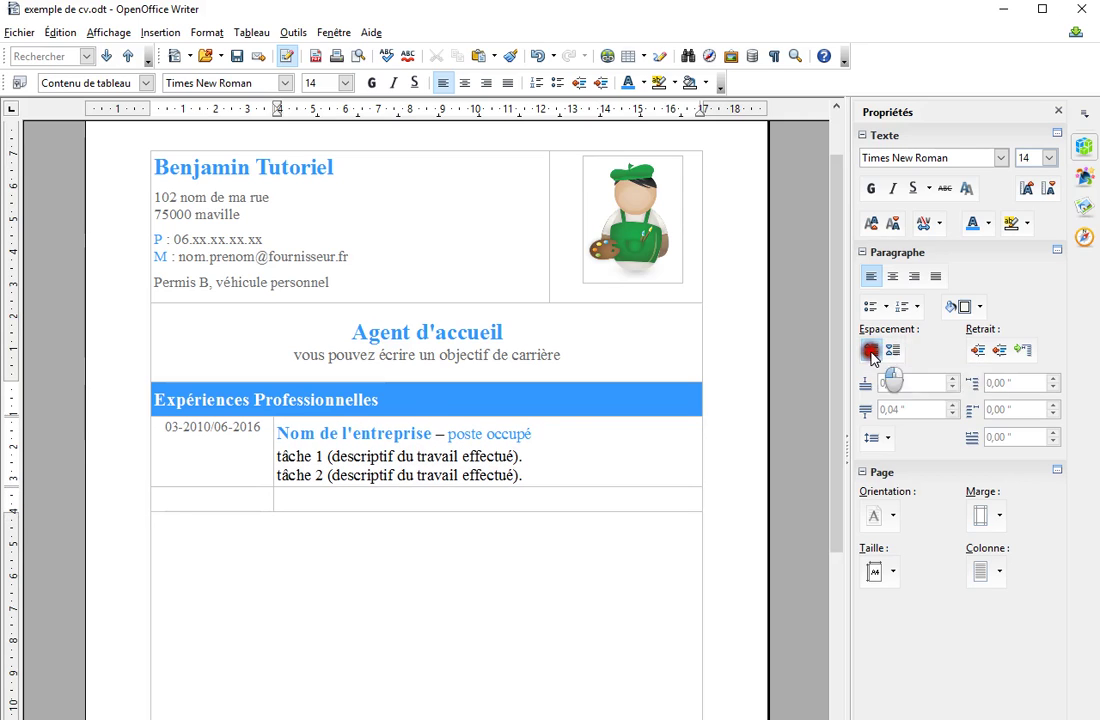
click(892, 355)
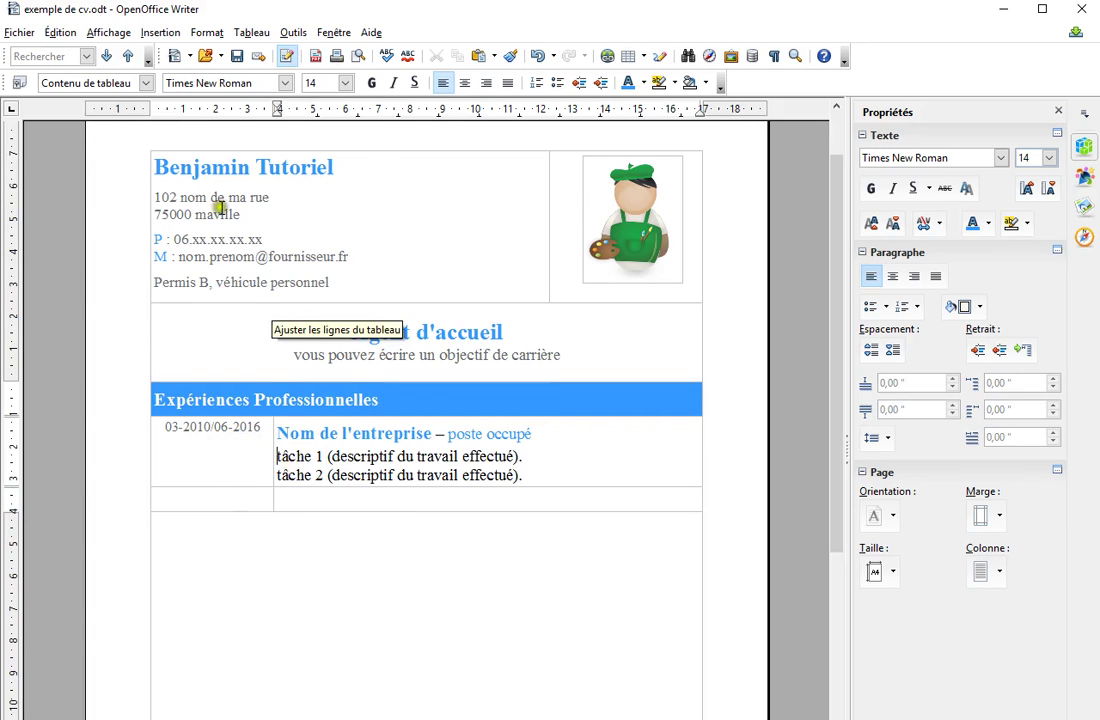
- Insert the special character √ from the "Opérateurs mathématiques" subset in front of "tâche 1", followed by a space
click(150, 32)
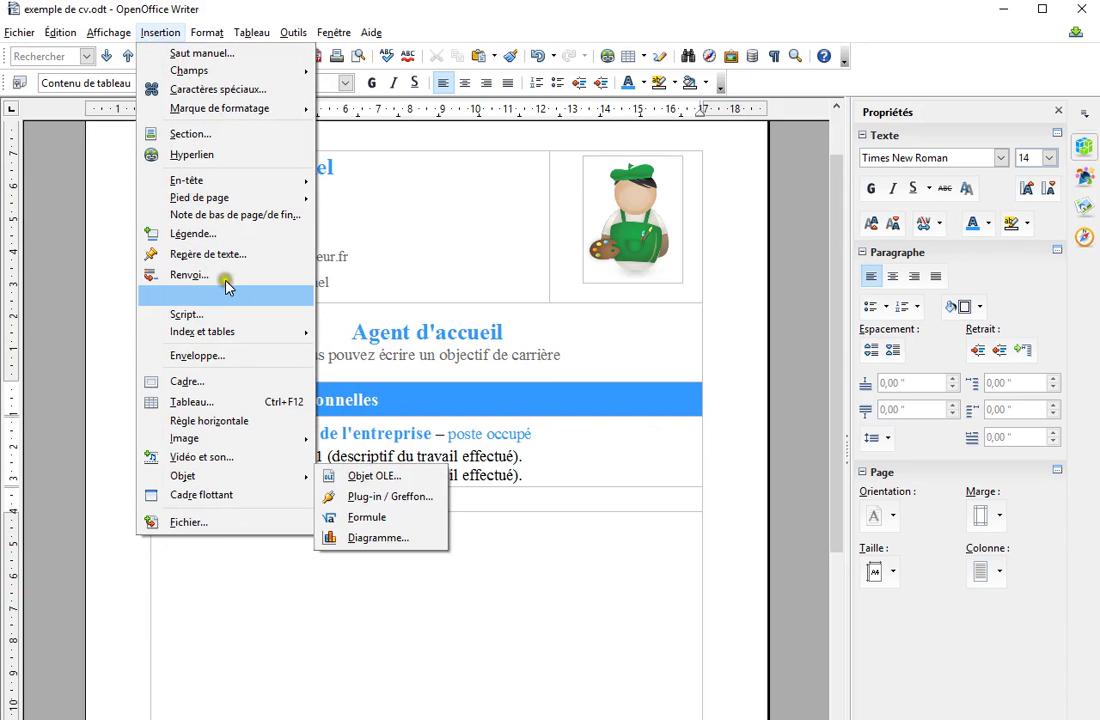
mouse_move(213, 208)
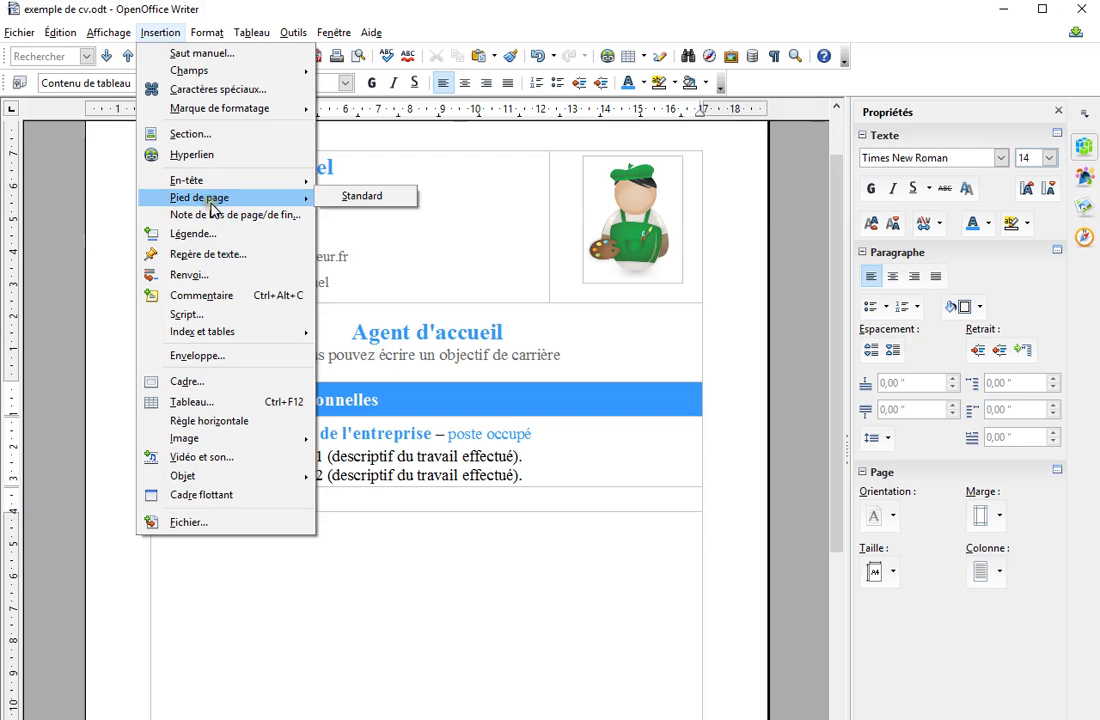
click(216, 89)
click(723, 281)
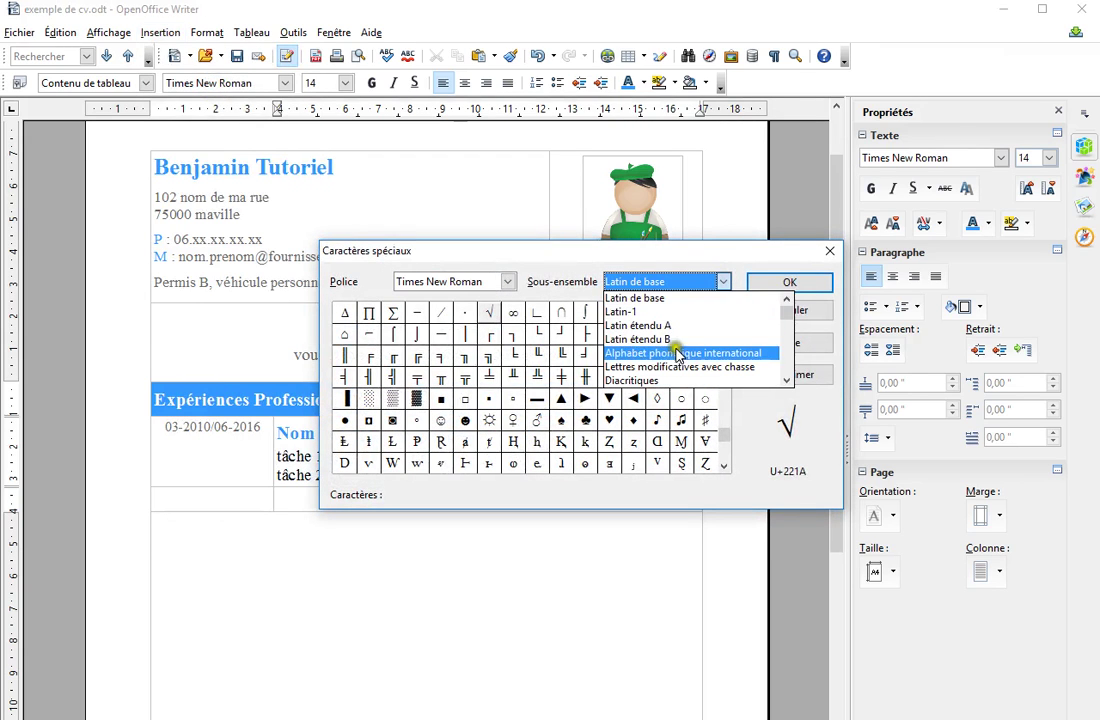
scroll(675, 351, down, 4)
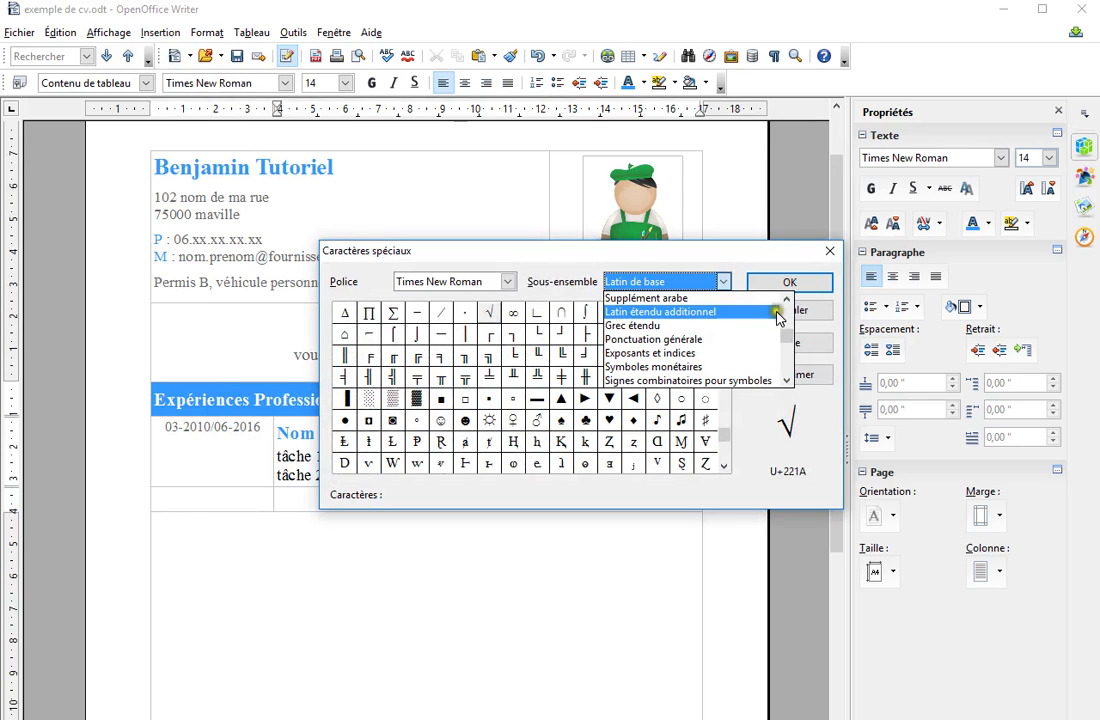
drag(788, 341, 788, 352)
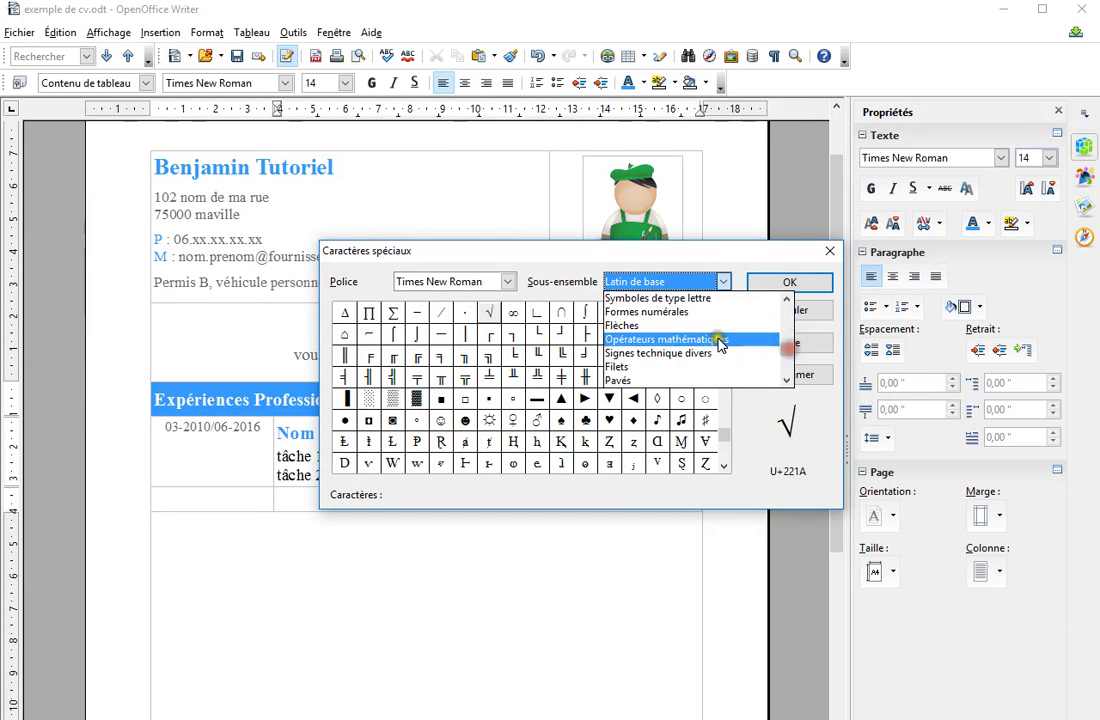
click(719, 341)
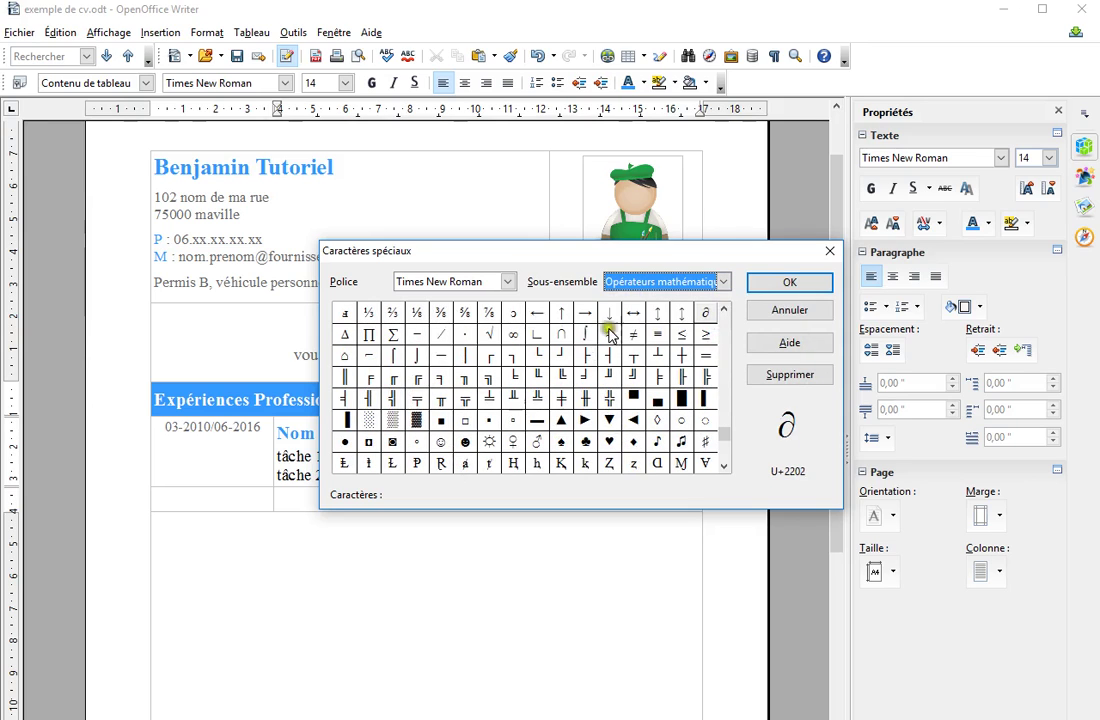
click(494, 335)
click(789, 282)
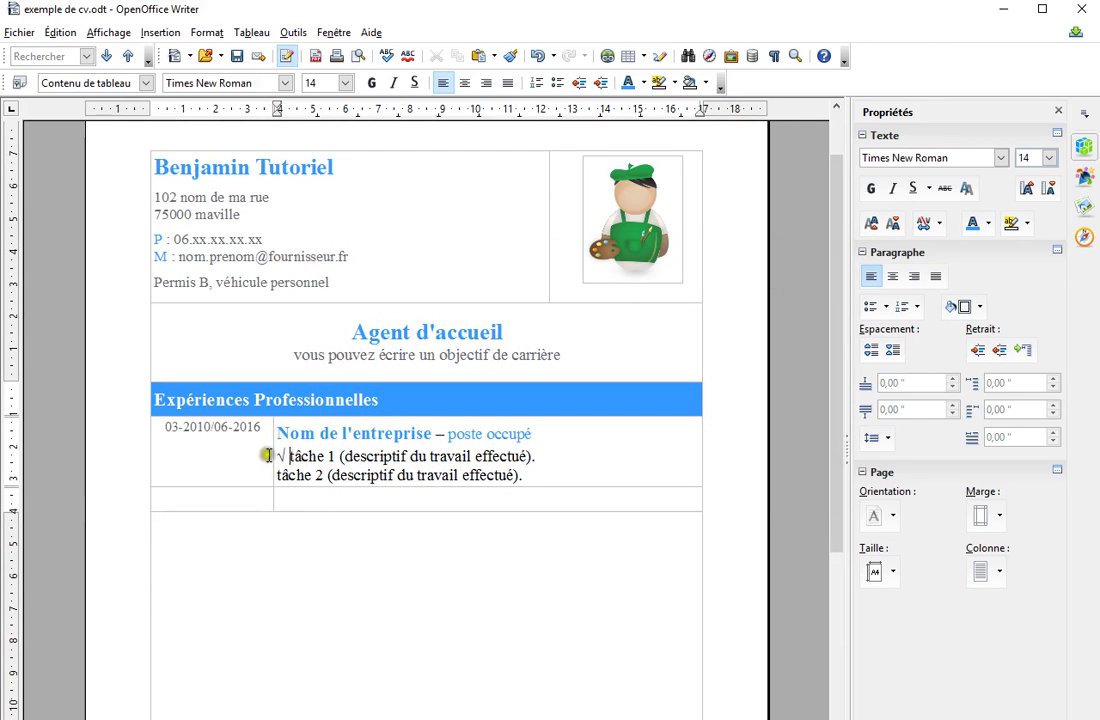
- Colour the √ symbol in front of "tâche 1" green
drag(283, 455, 291, 466)
key(ctrl+c)
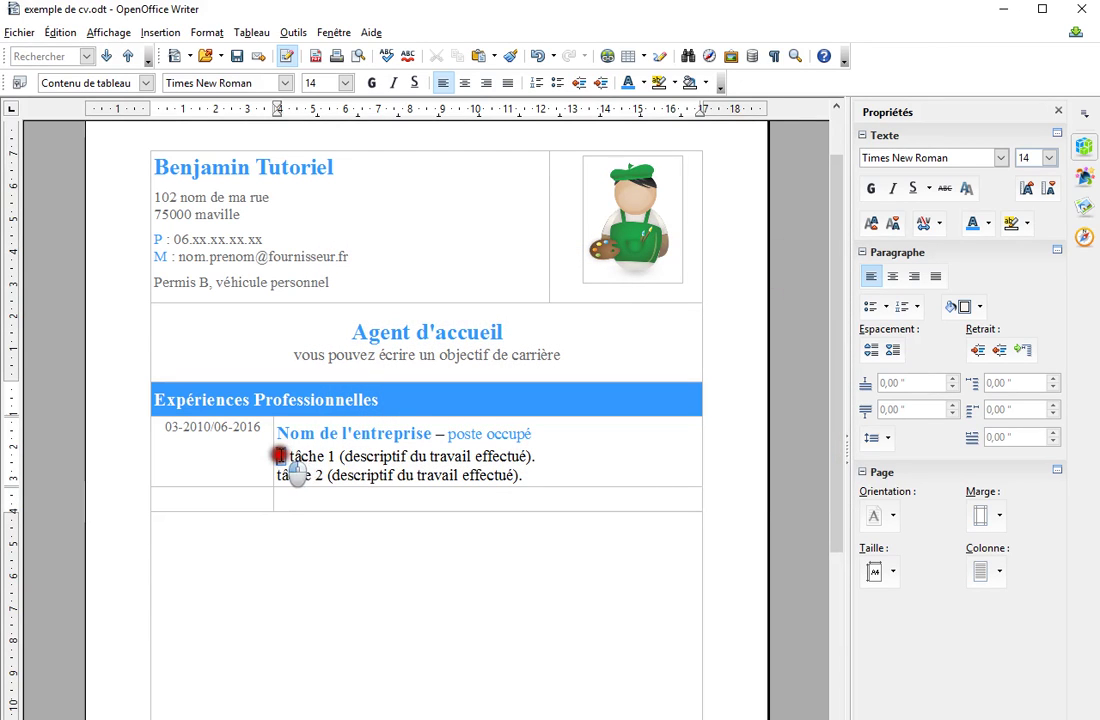
click(649, 89)
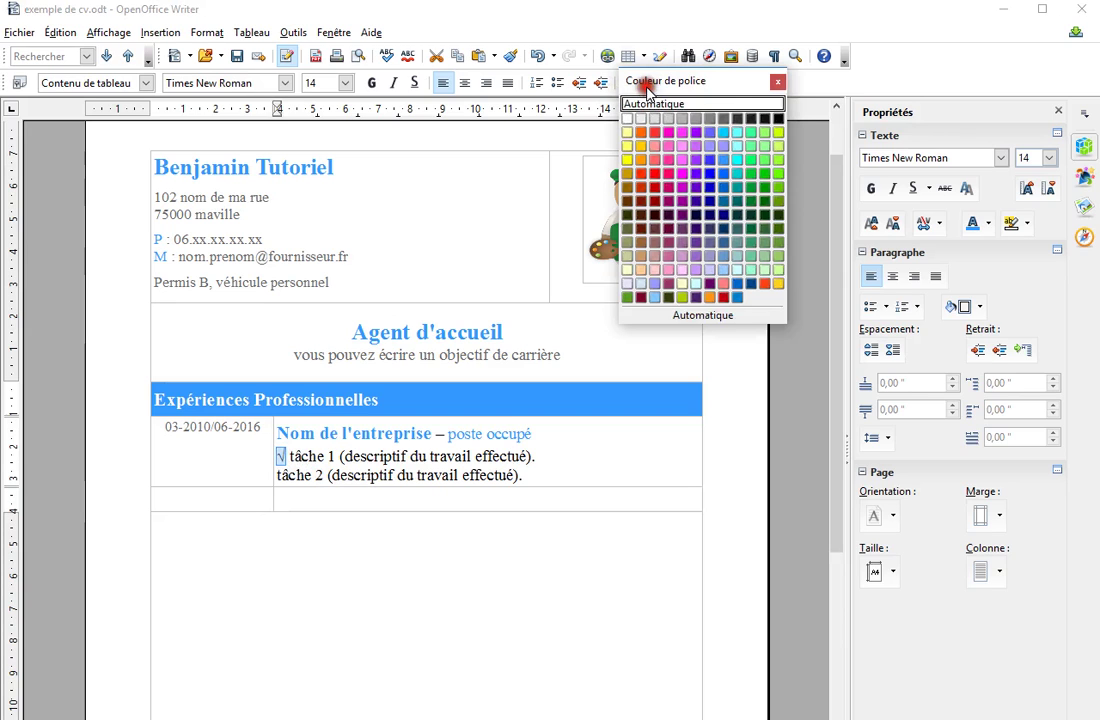
click(751, 177)
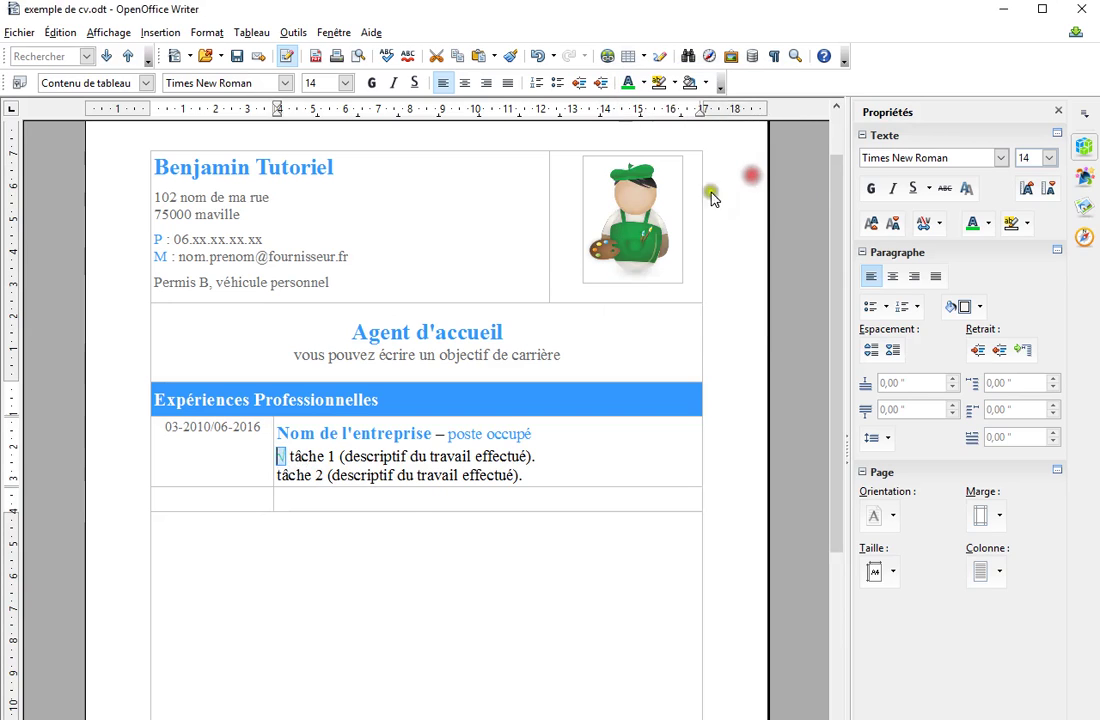
- Copy the green √ symbol in front of "tâche 2"
click(284, 455)
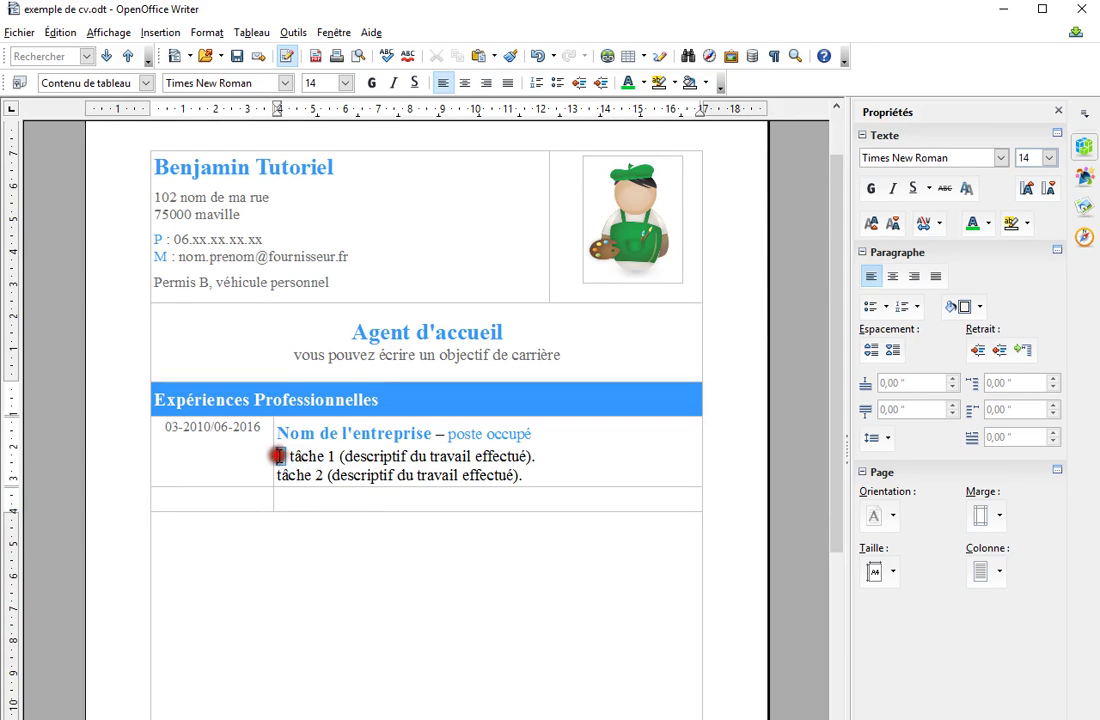
click(278, 476)
key(ctrl+v)
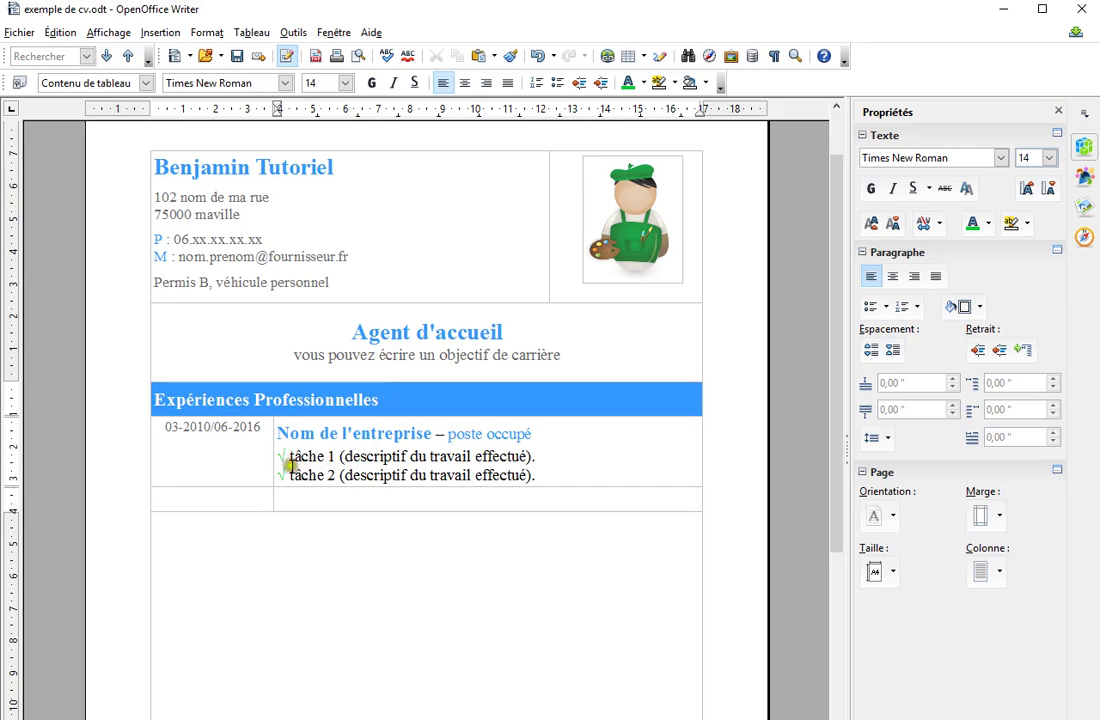
- Indent both task lines of the job entry by one increment of 0.49"
click(977, 349)
click(284, 473)
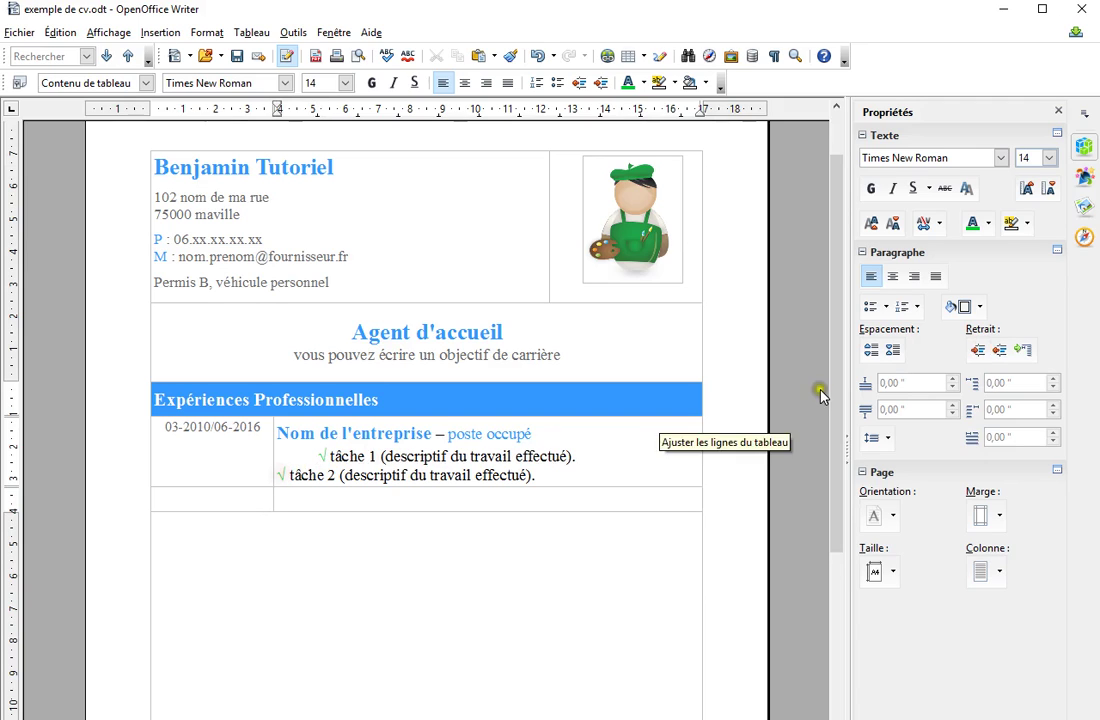
click(977, 349)
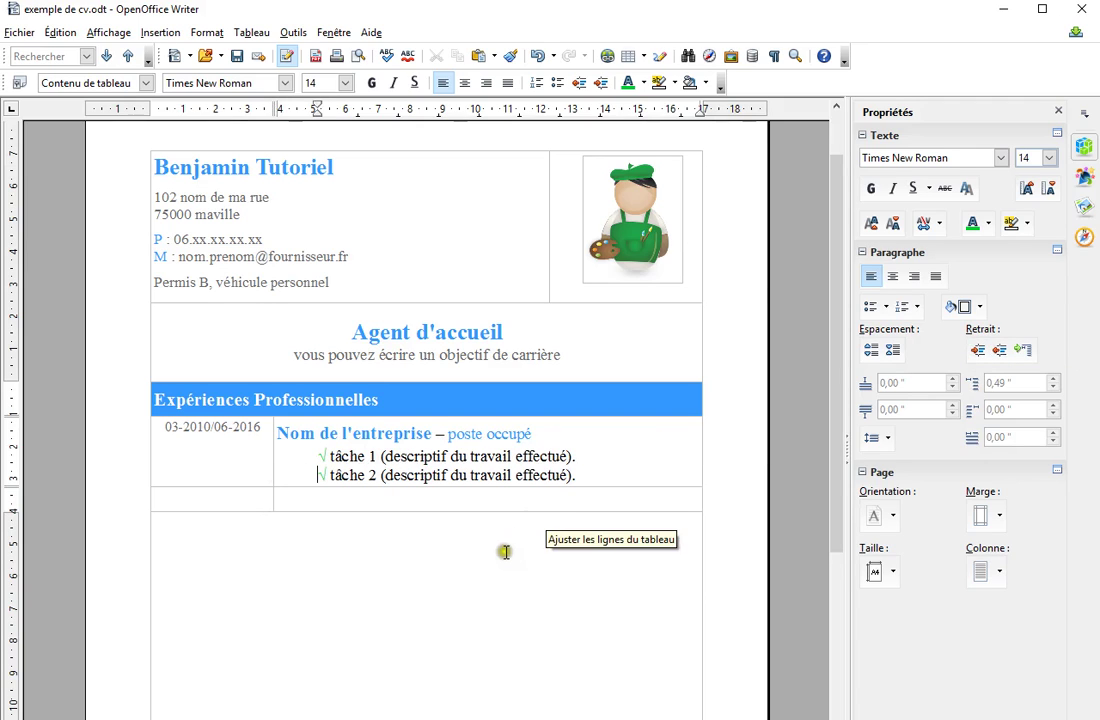
- Copy the complete job entry with its company line and both task lines into the empty wide cell below
drag(597, 477, 279, 428)
key(ctrl+c)
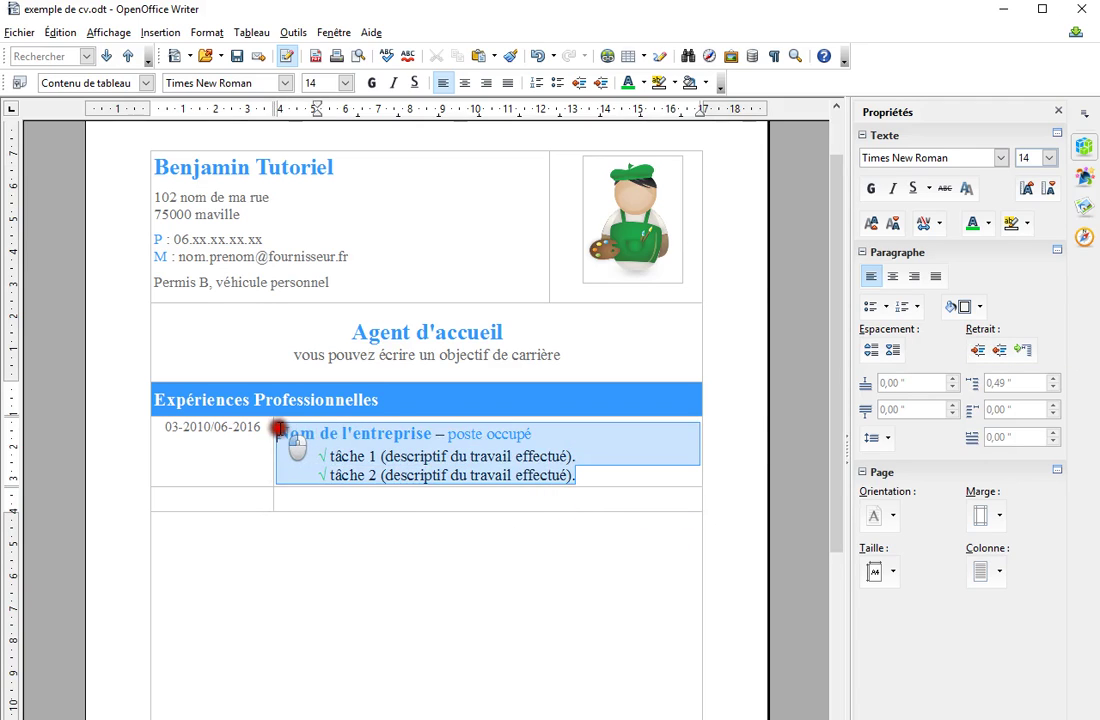
click(403, 503)
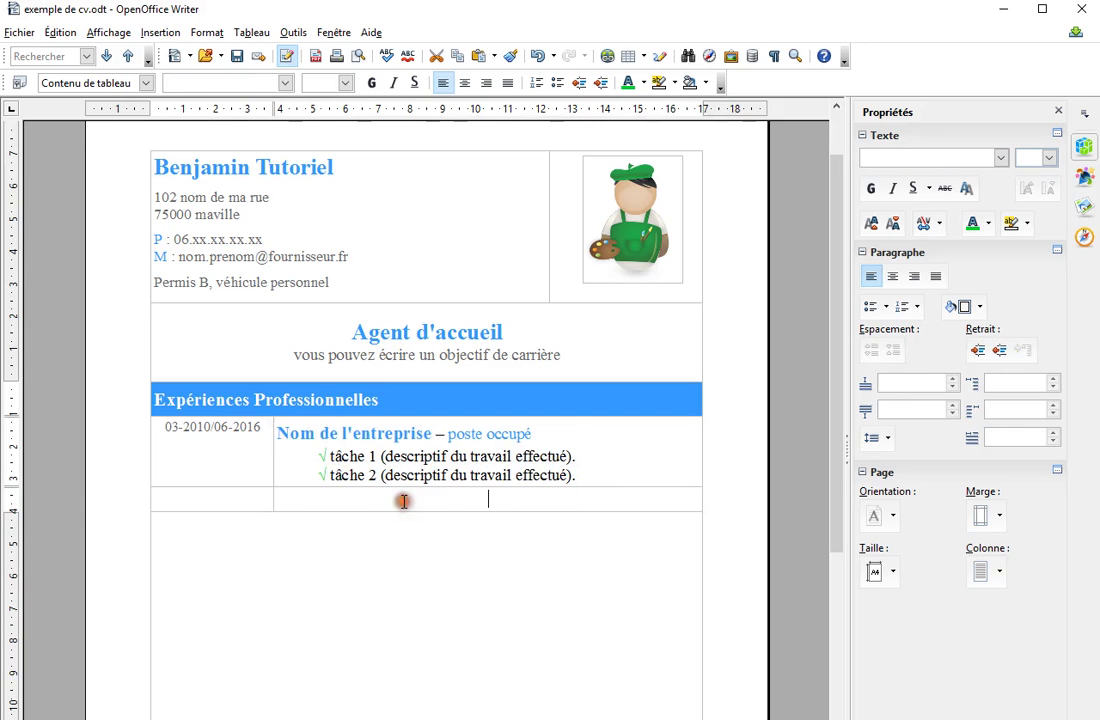
key(ctrl+v)
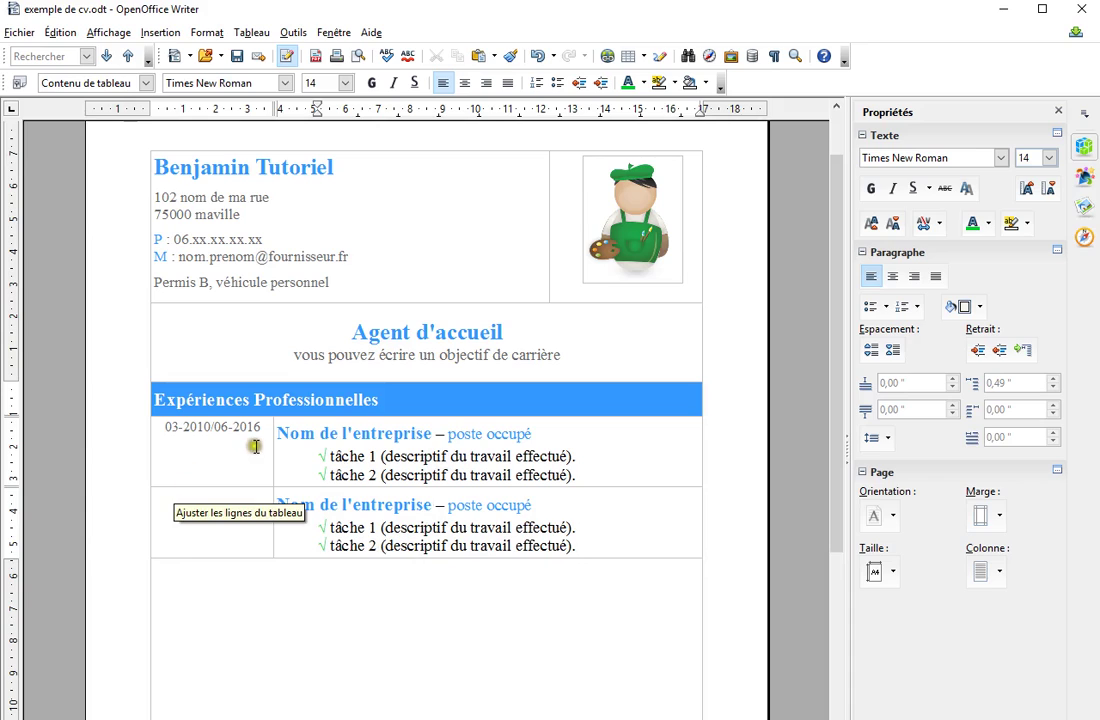
- Copy the period "03-2010/06-2016" into the cell beside the second job entry and change its end to 06-2015
drag(265, 426, 163, 425)
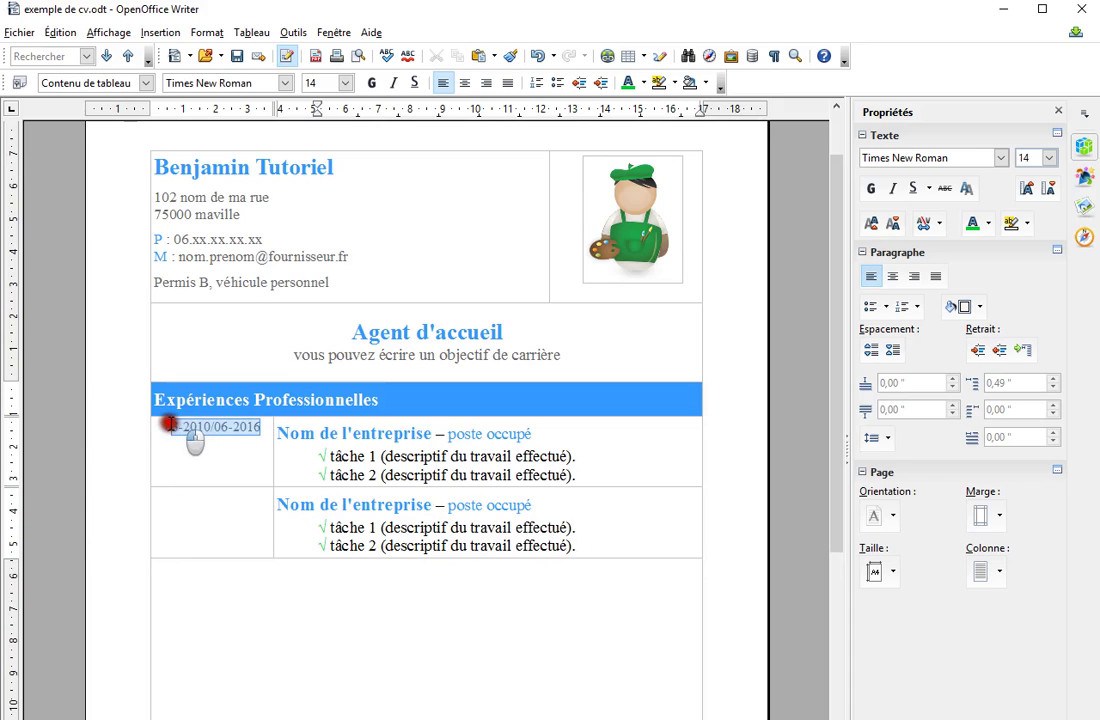
key(ctrl+c)
click(206, 504)
key(ctrl+v)
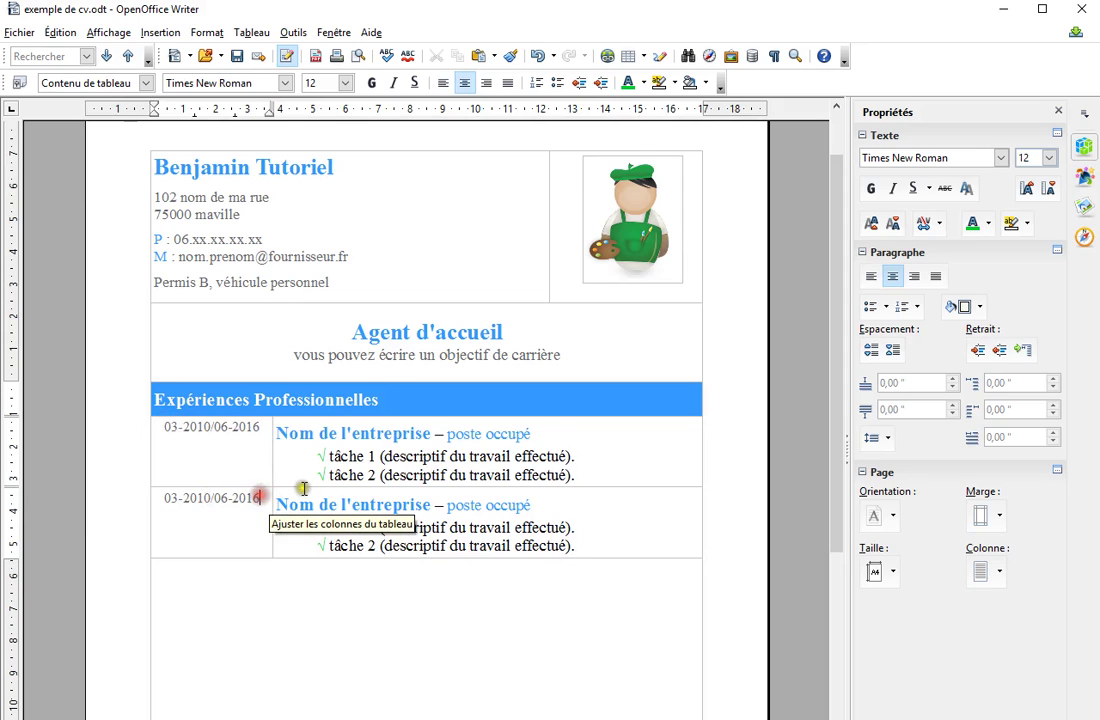
key(BackSpace)
text(5)
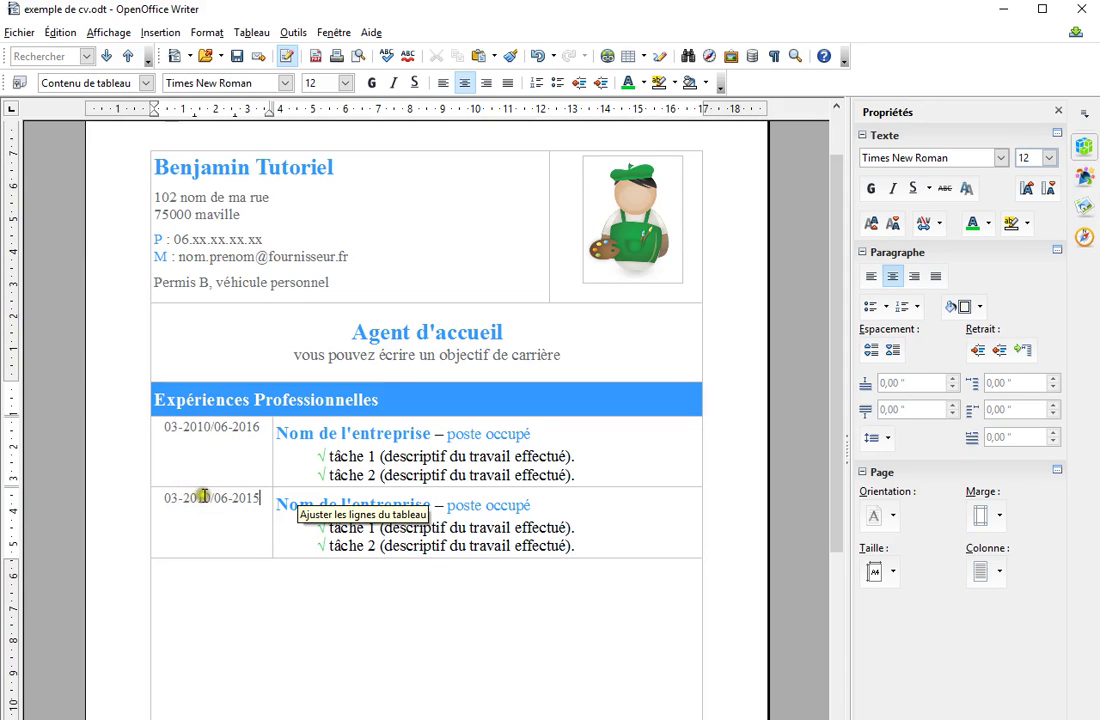
- Change the period beside the second job entry to 01-2008/05-2010
key(BackSpace)
text(0)
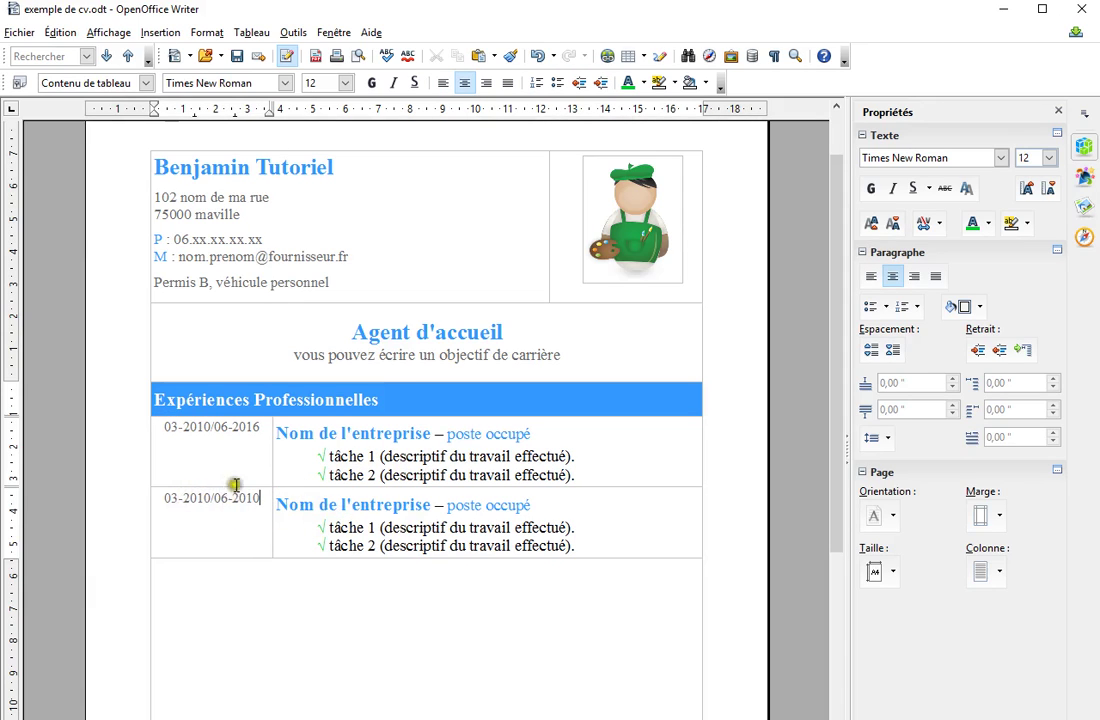
click(226, 498)
key(BackSpace)
text(5)
key(BackSpace)
key(Delete)
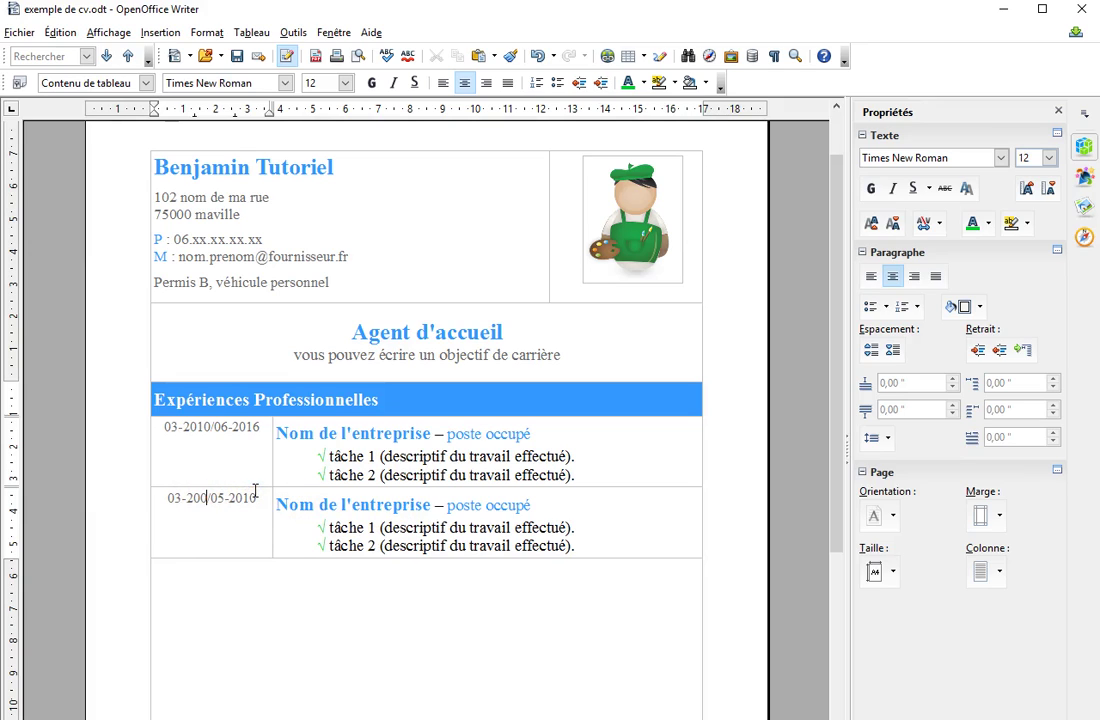
text(08)
key(BackSpace)
text(1)
scroll(600, 528, down, 1)
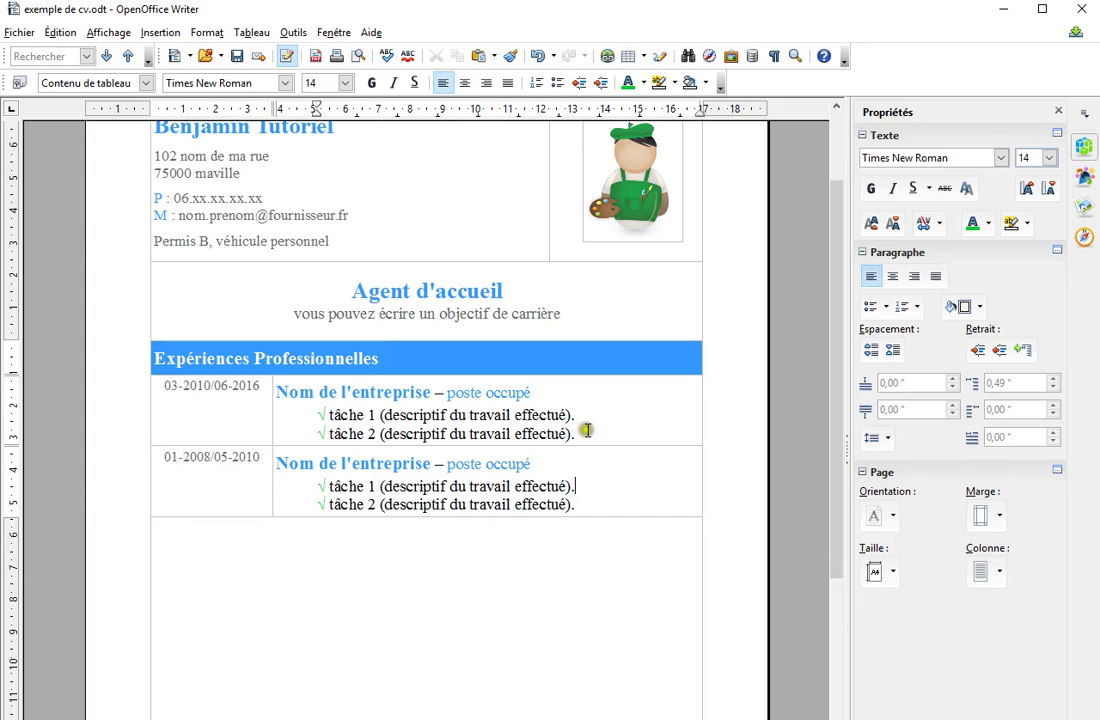
- Colour the text of "tâche 2" and "tâche 1" in the first job entry dark grey, excluding the √ symbols
drag(587, 430, 327, 433)
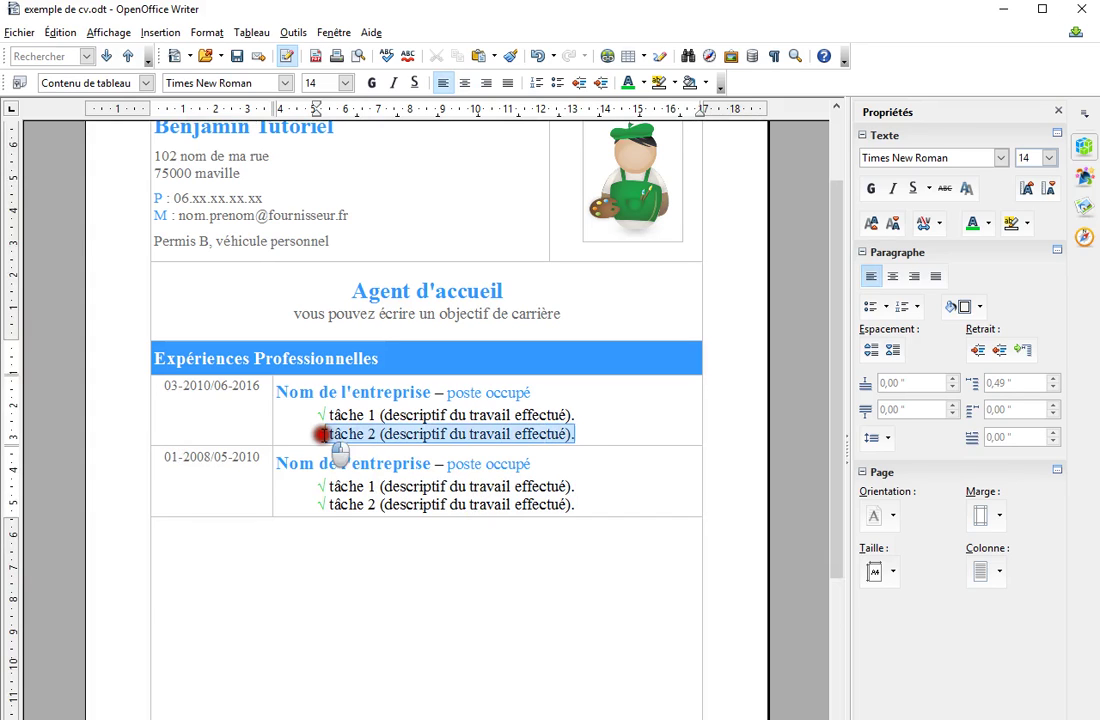
click(647, 82)
click(720, 117)
click(577, 412)
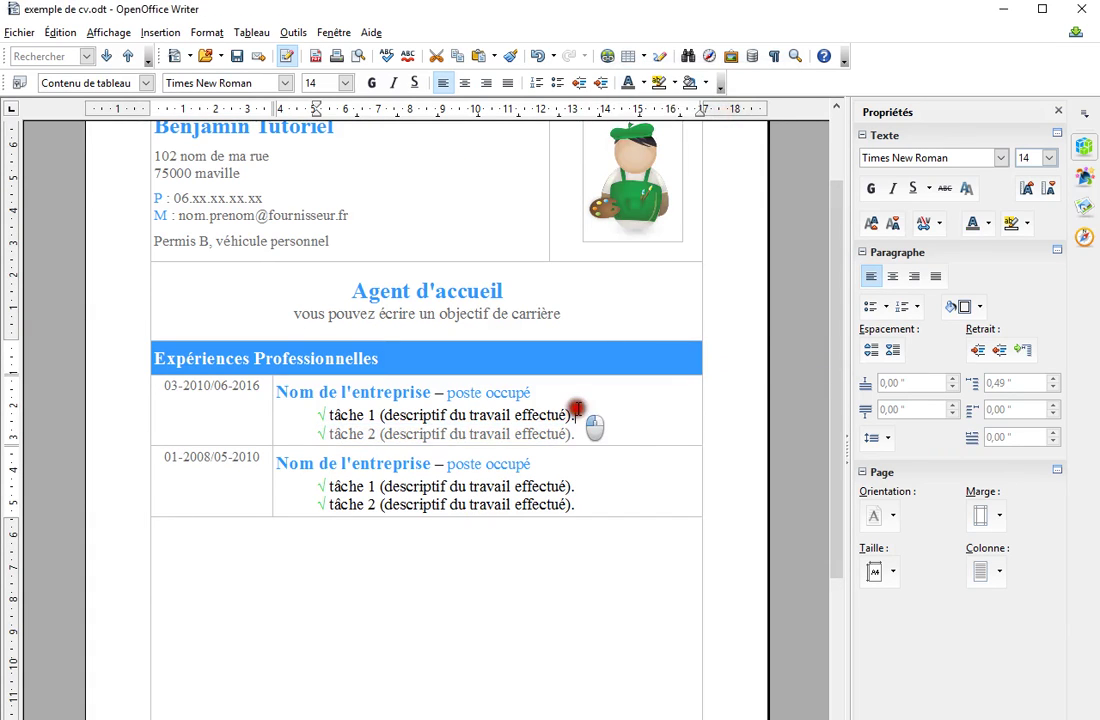
drag(577, 410, 332, 420)
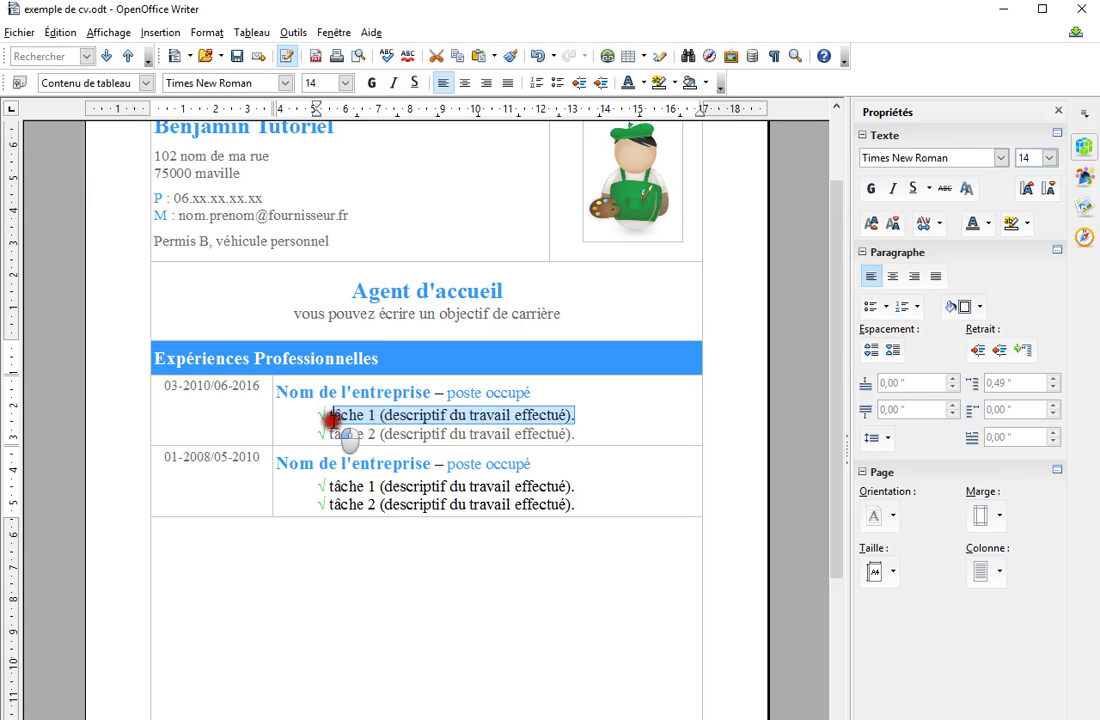
click(629, 83)
- Apply the same dark grey font colour to both task texts of the second job entry
drag(577, 486, 328, 486)
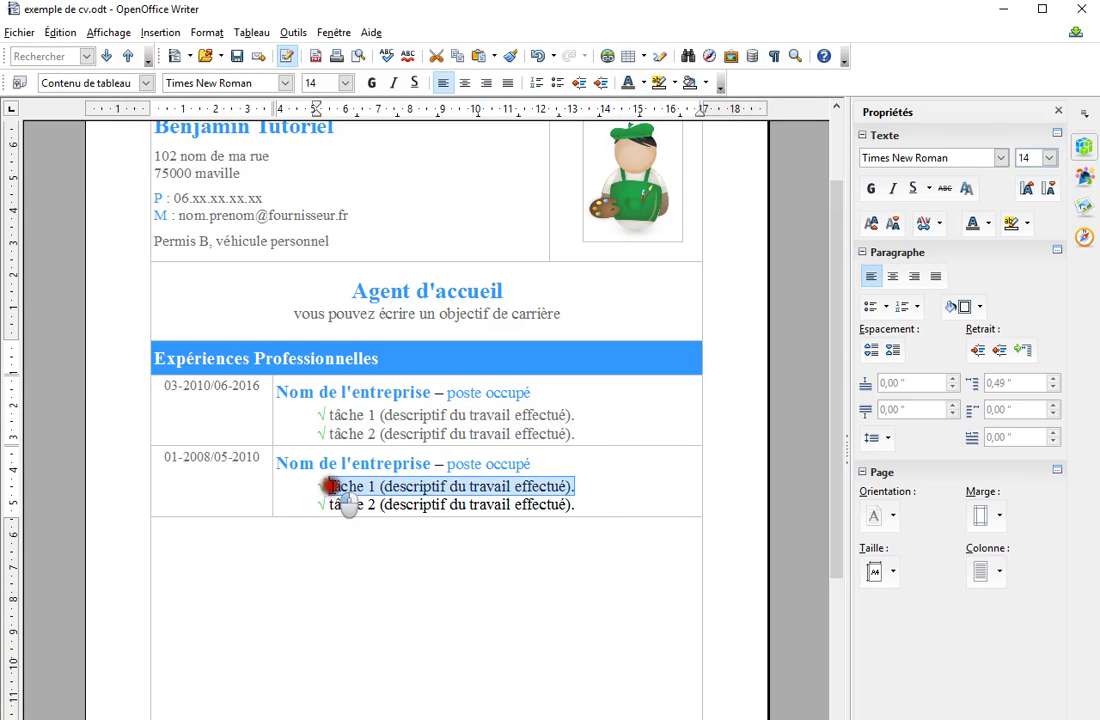
click(629, 83)
drag(577, 504, 329, 505)
click(629, 83)
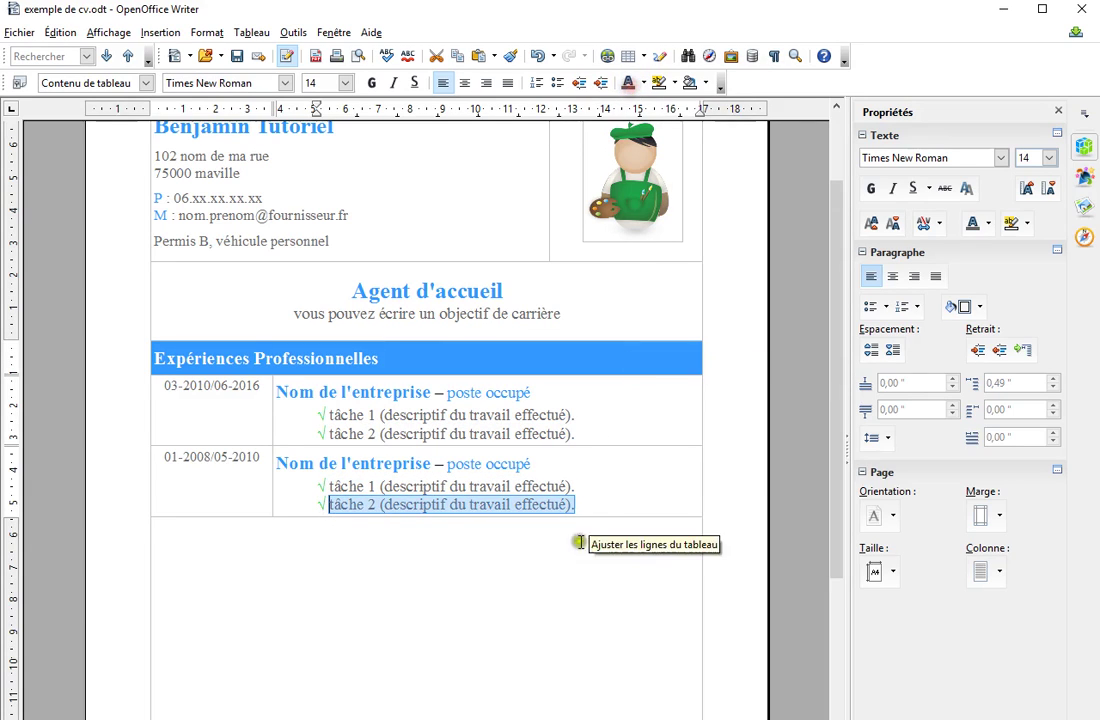
click(568, 566)
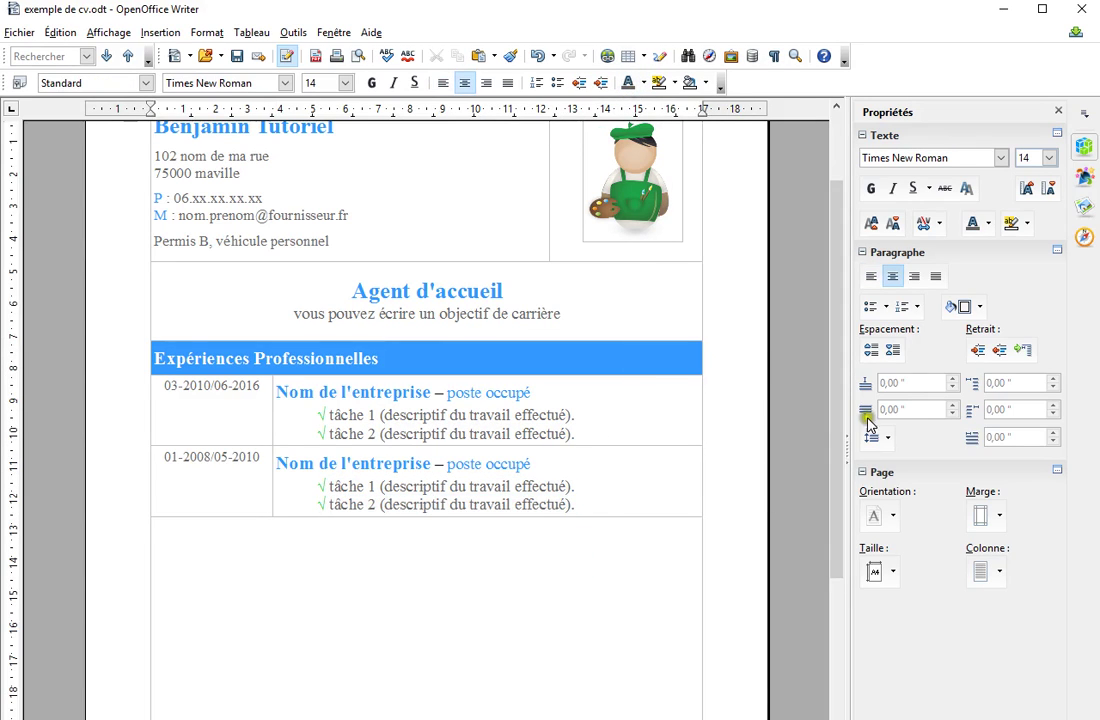
- Duplicate the professional experience table below the original, leaving a blank line between, and retitle the copy "Formations"
drag(837, 437, 824, 500)
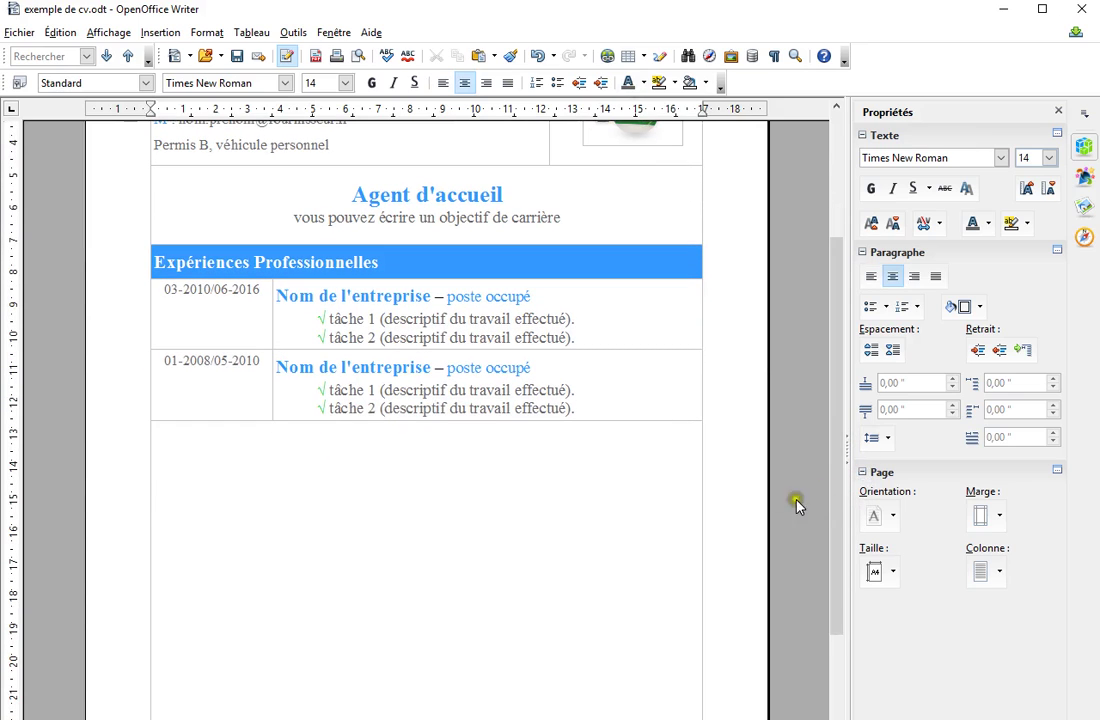
click(345, 503)
drag(432, 435, 422, 228)
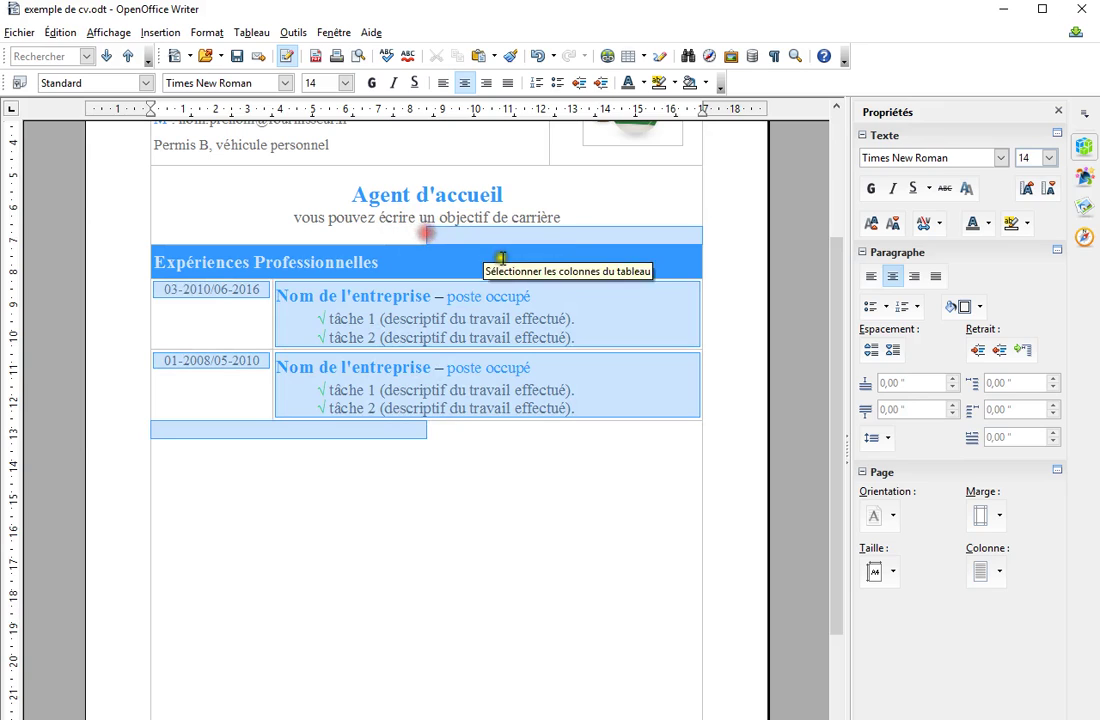
click(458, 496)
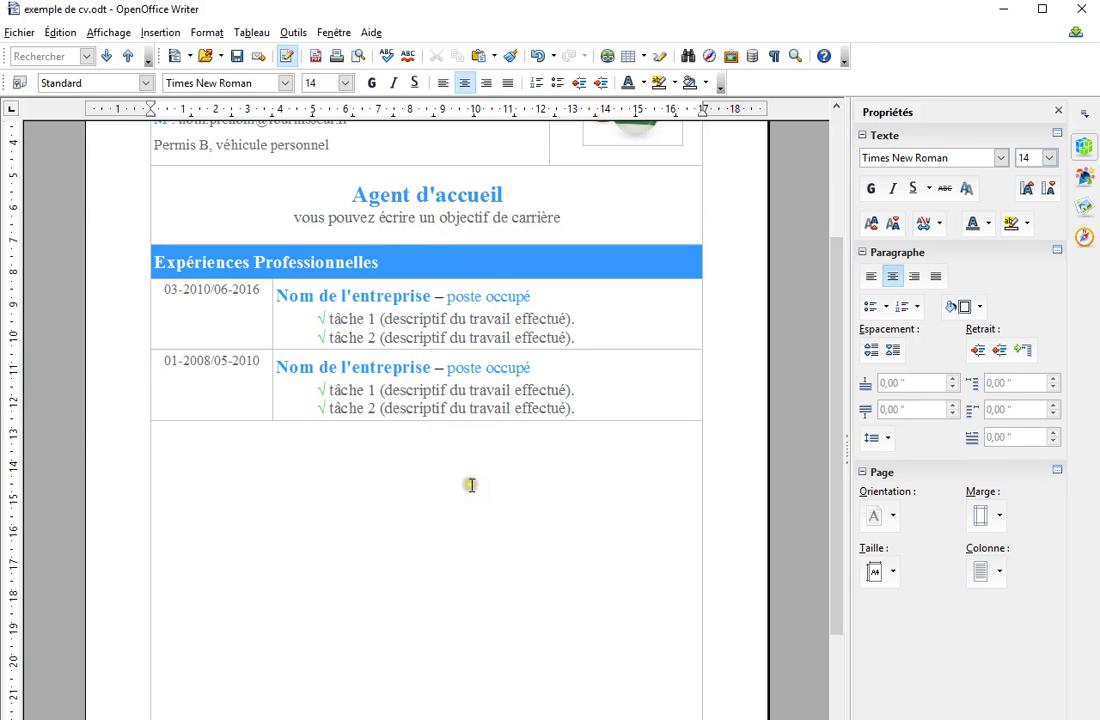
key(ctrl+v)
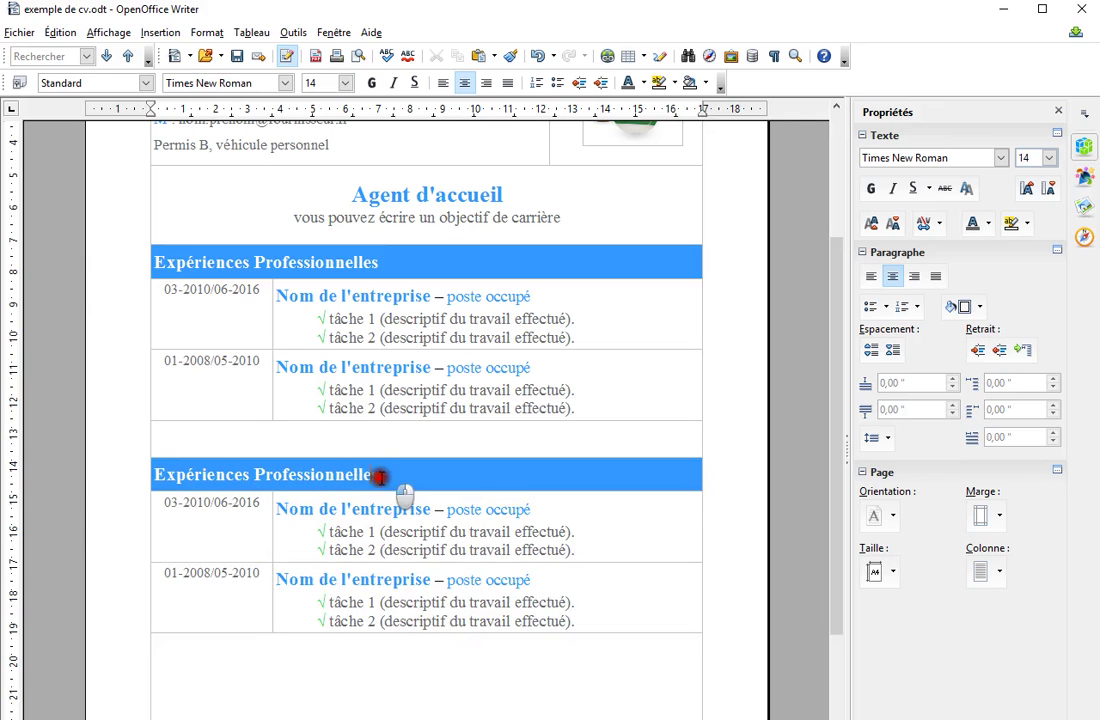
click(152, 474)
text(Formations)
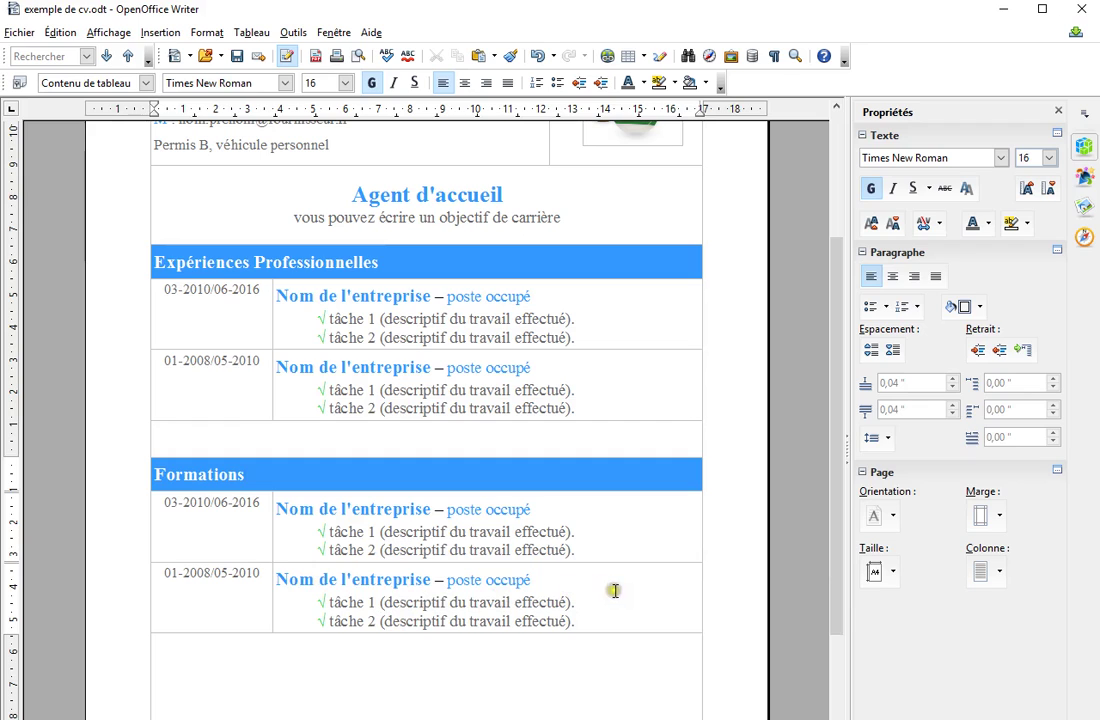
- Delete the row of the second entry from the Formations table
drag(626, 592, 226, 592)
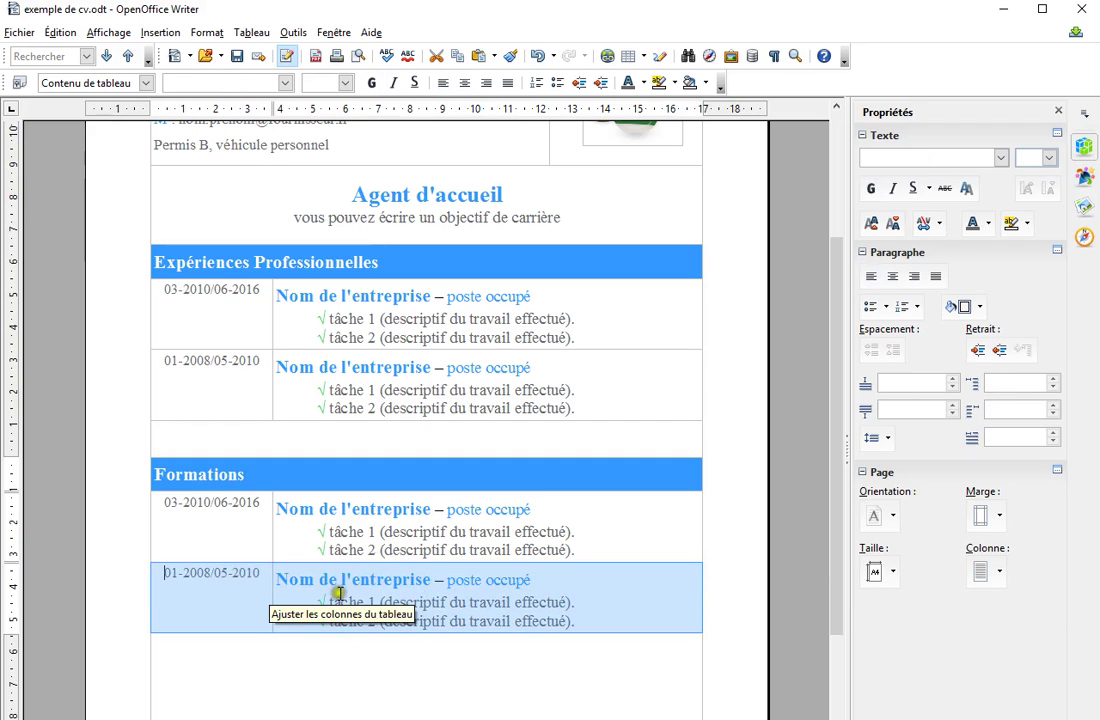
right_click(210, 592)
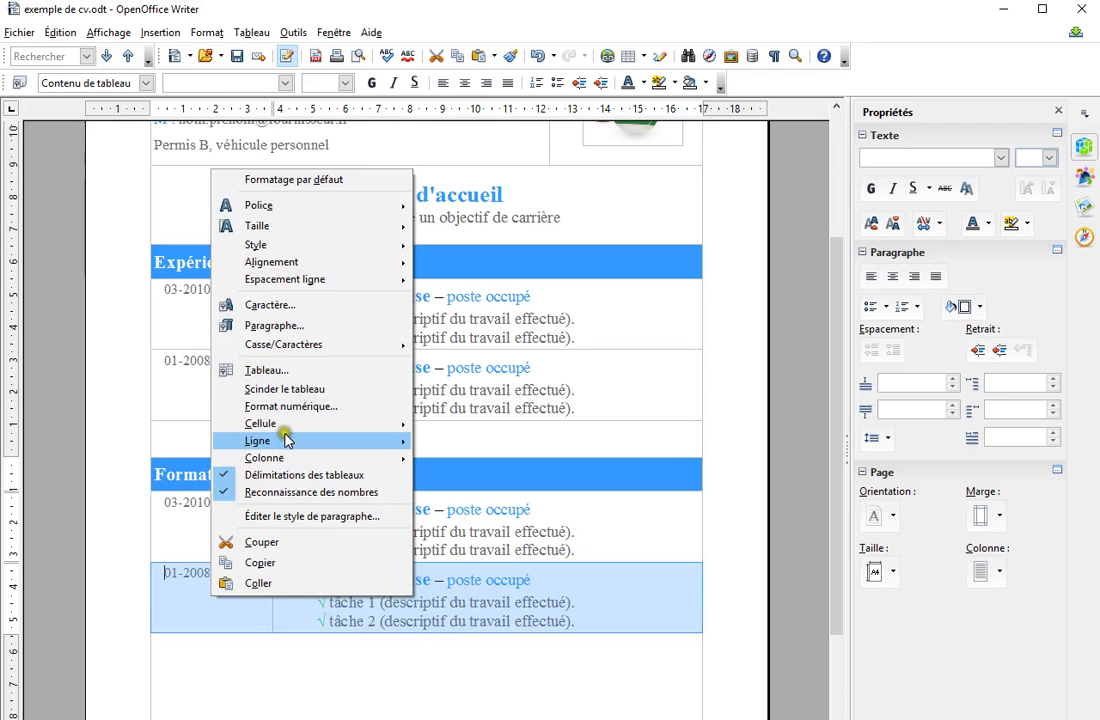
mouse_move(280, 443)
click(450, 448)
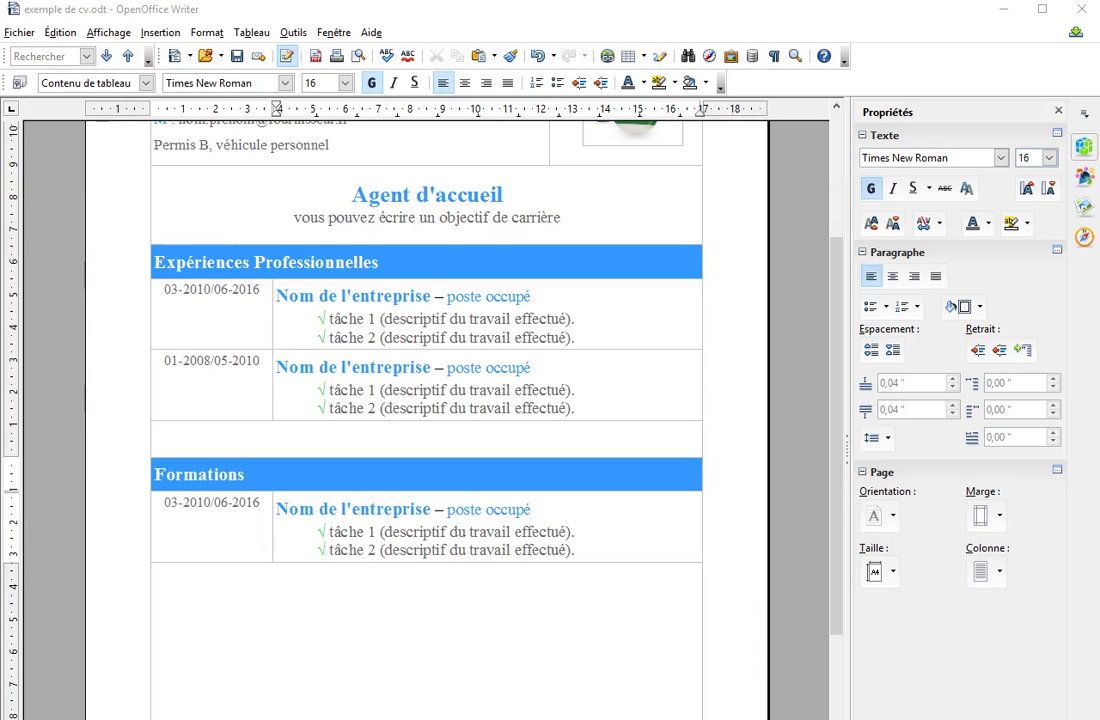
- Replace the Formations entry's company line with "Nom de la formation – nom de l'établissement" and make "Nom de la formation" bold at size 16
drag(557, 512, 277, 508)
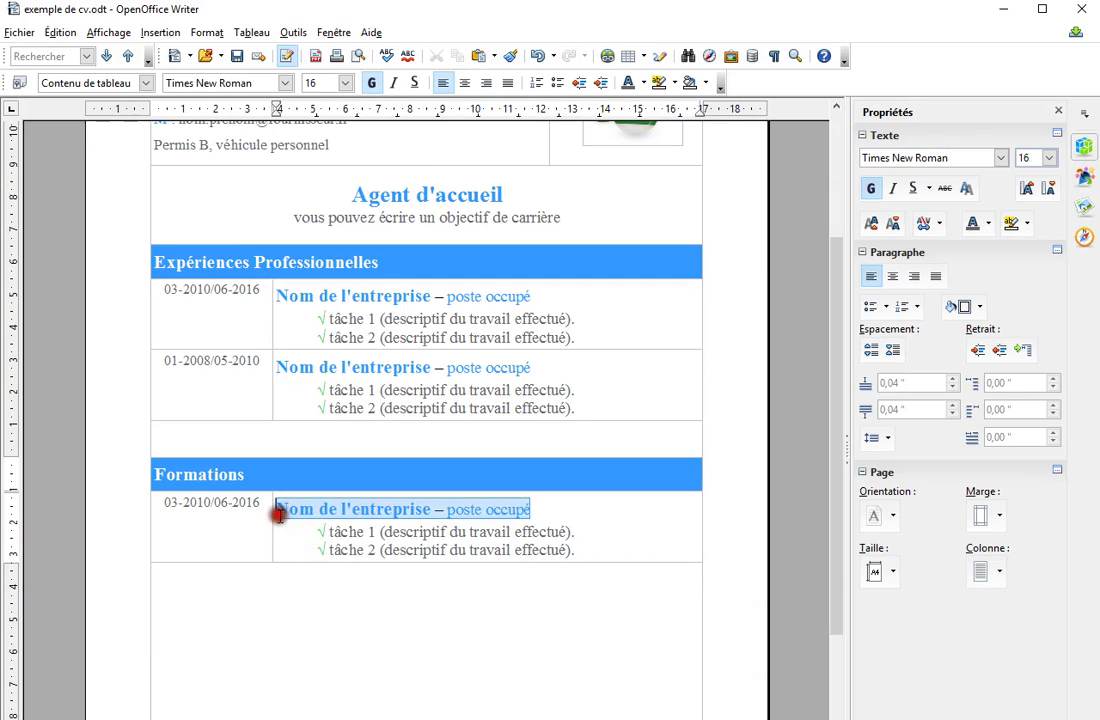
key(ctrl+v)
drag(410, 508, 278, 510)
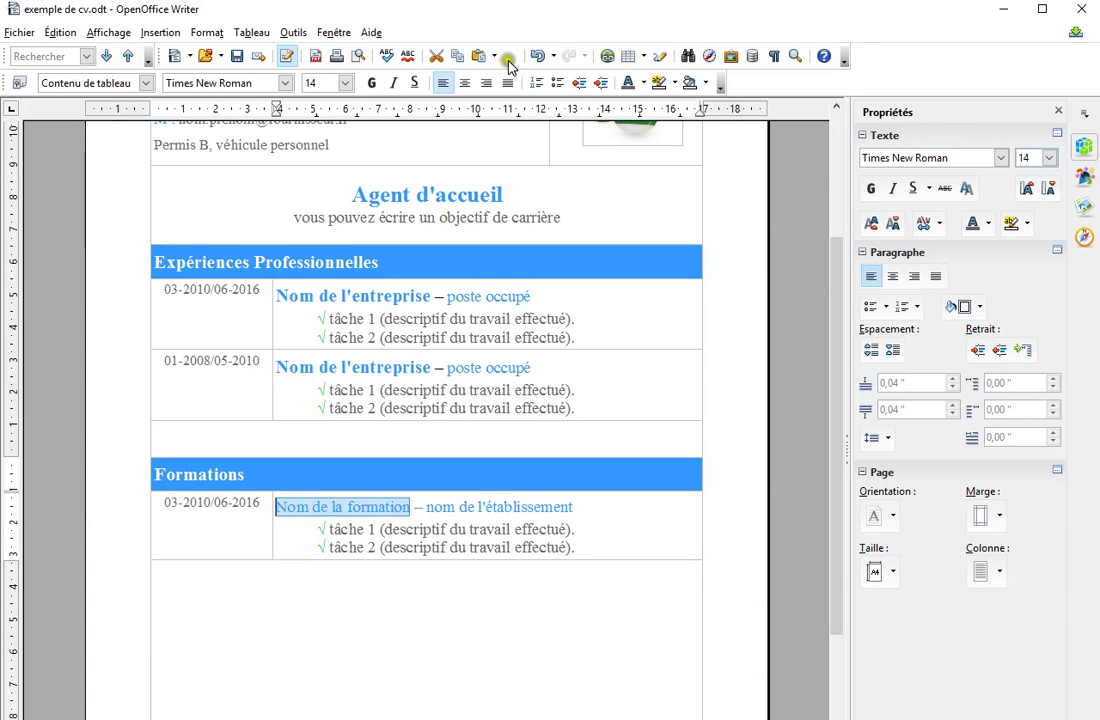
click(371, 82)
double_click(386, 365)
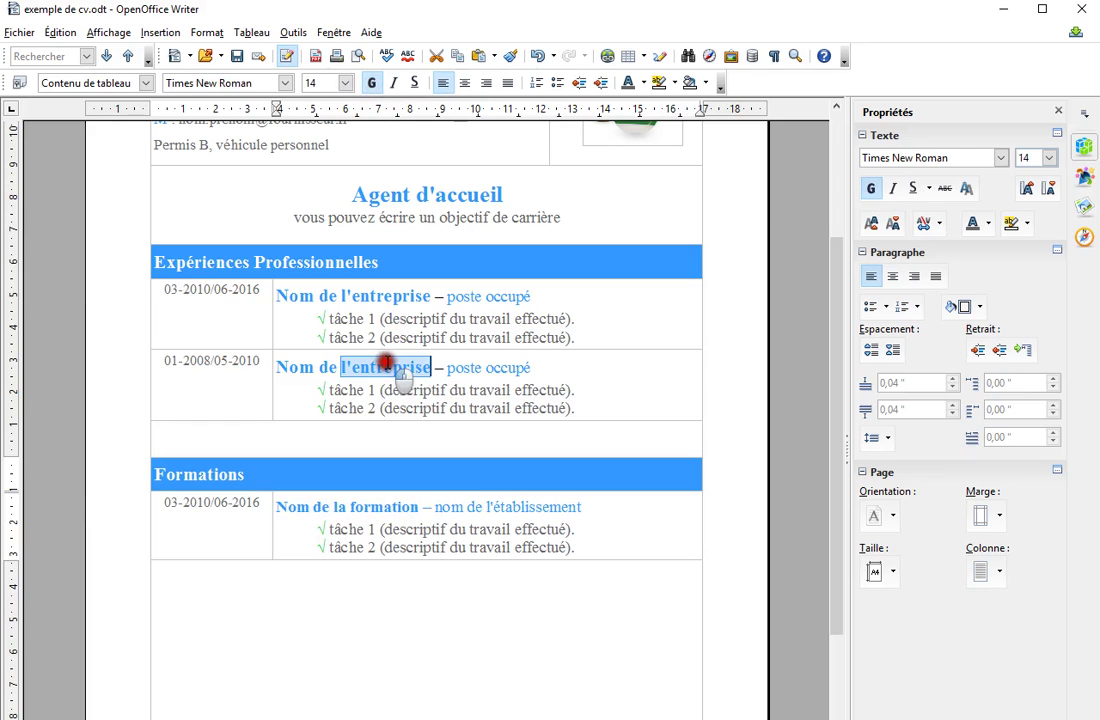
click(416, 507)
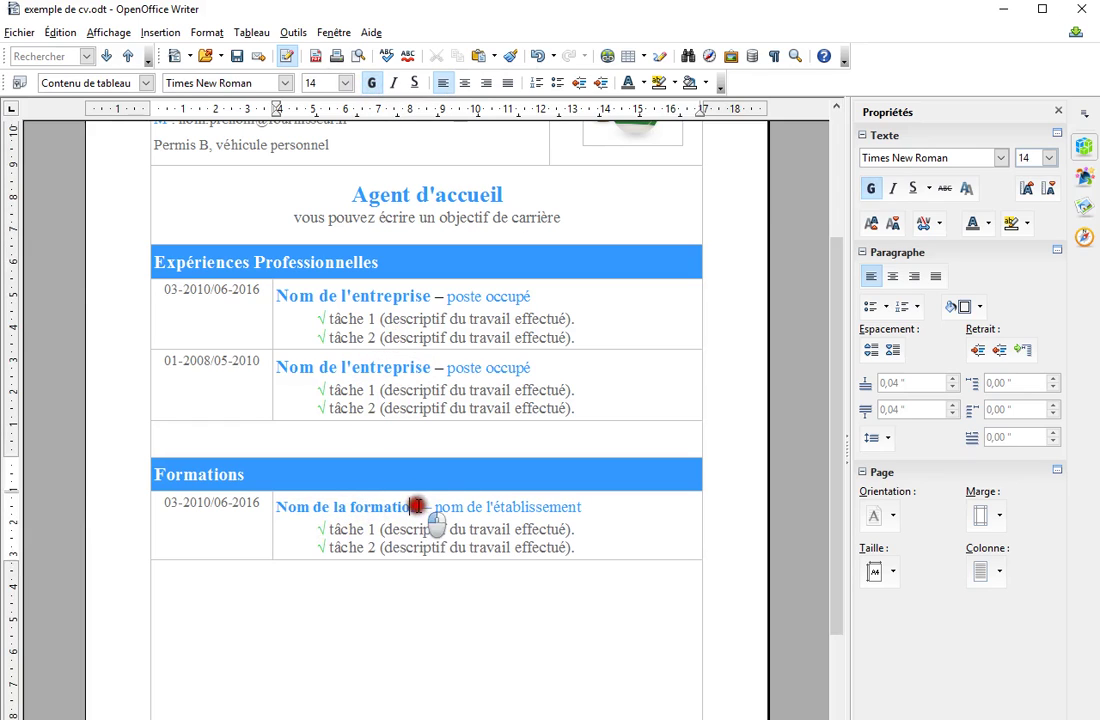
drag(416, 507, 277, 507)
click(345, 82)
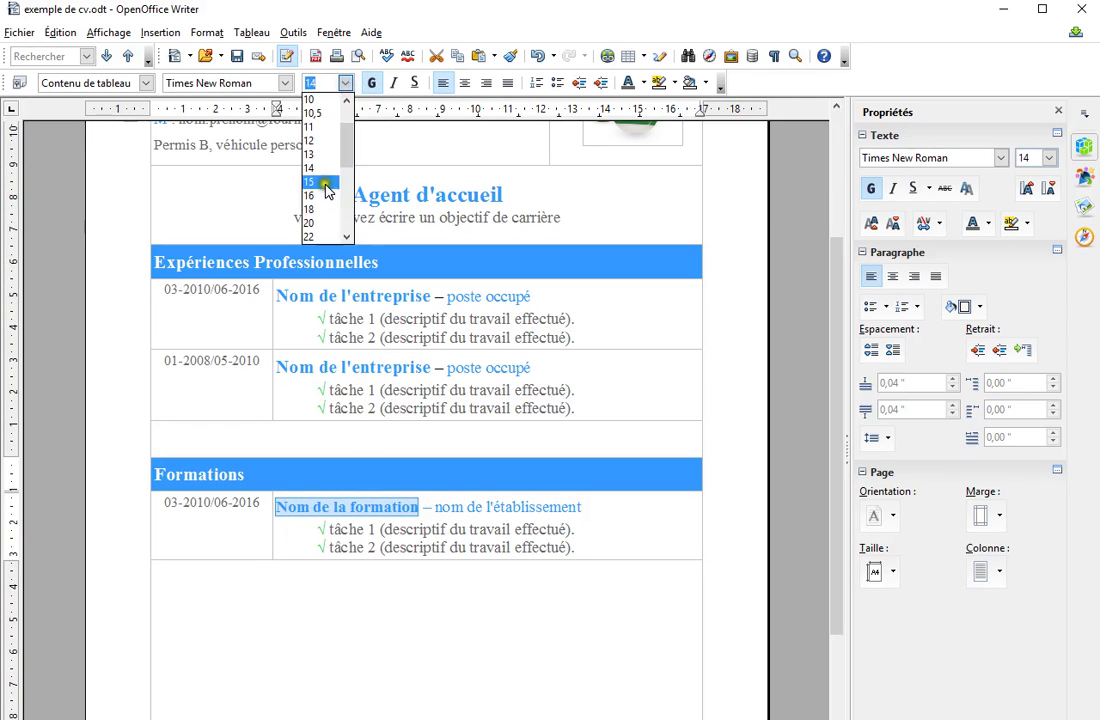
click(320, 195)
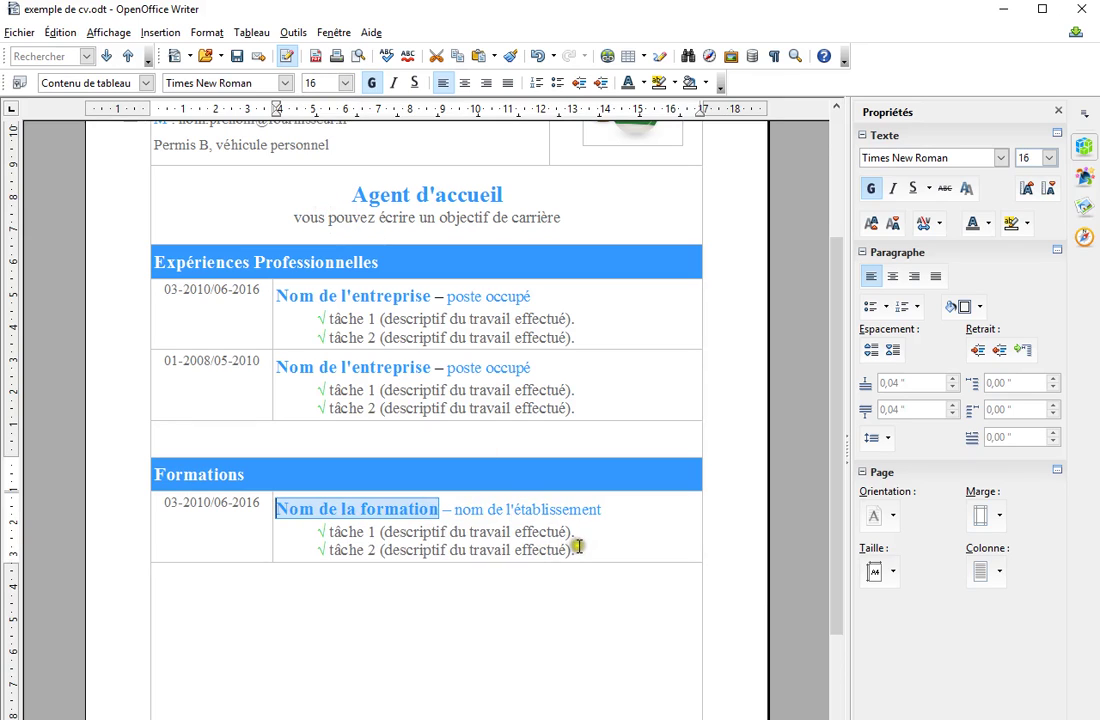
- Remove the "tâche 2" line from the Formations entry and replace the "tâche 1" text with "descriptif des acquis"
drag(578, 546, 330, 550)
key(BackSpace)
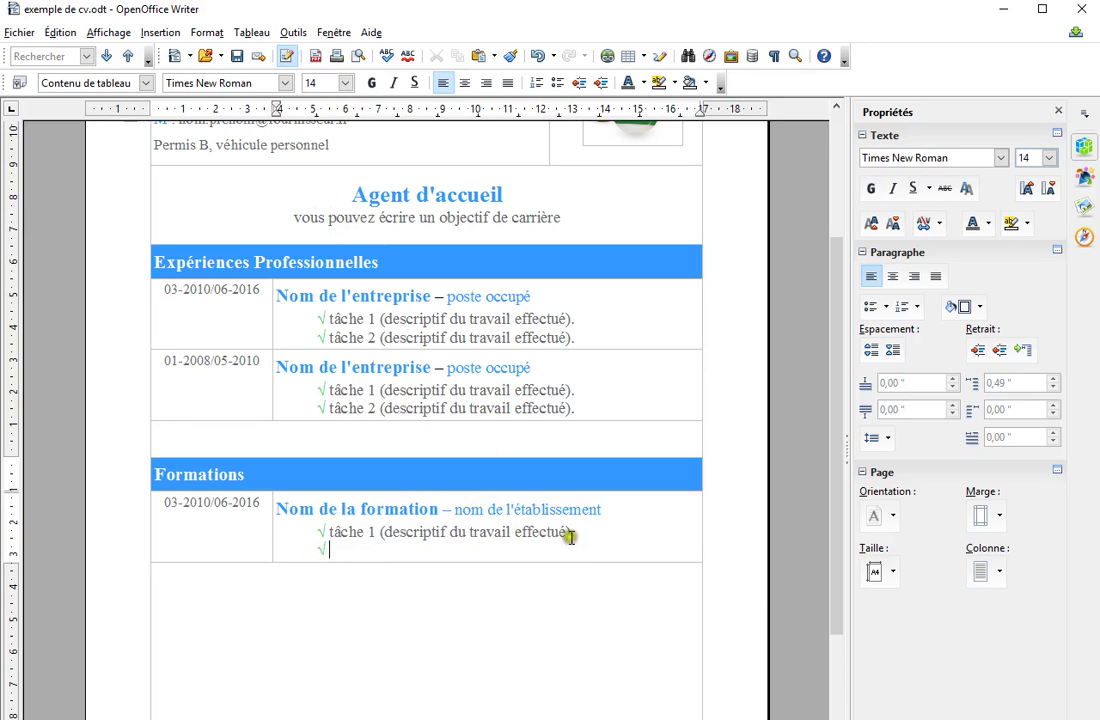
key(BackSpace)
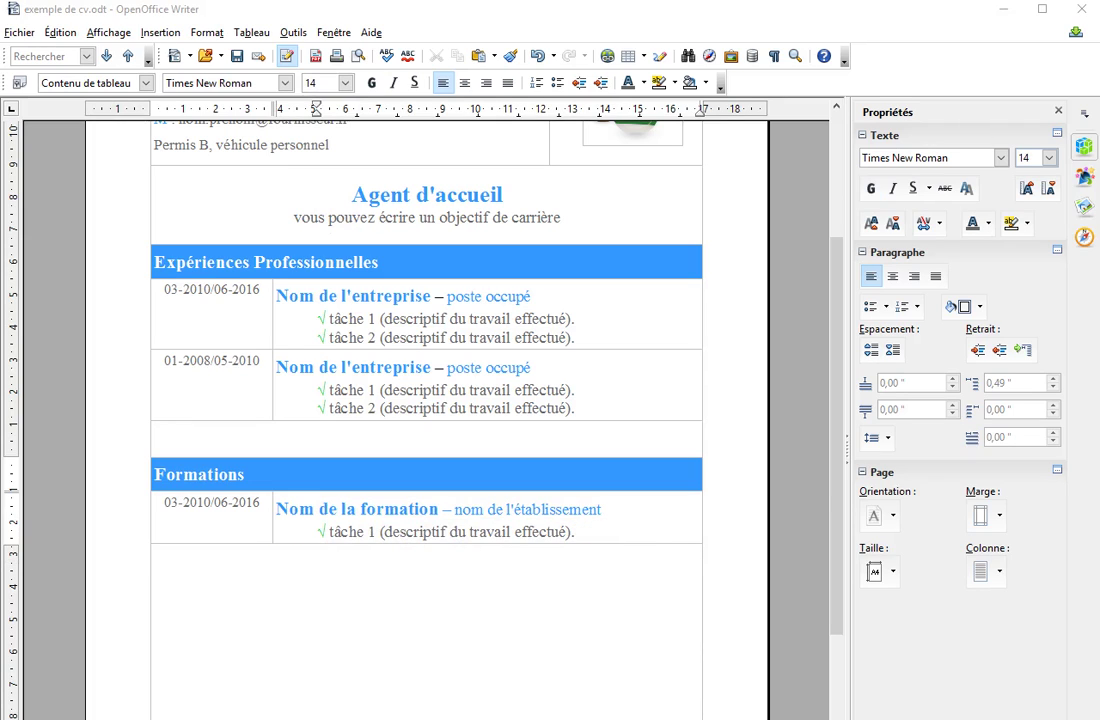
drag(619, 532, 329, 530)
text(descriptif des acquis)
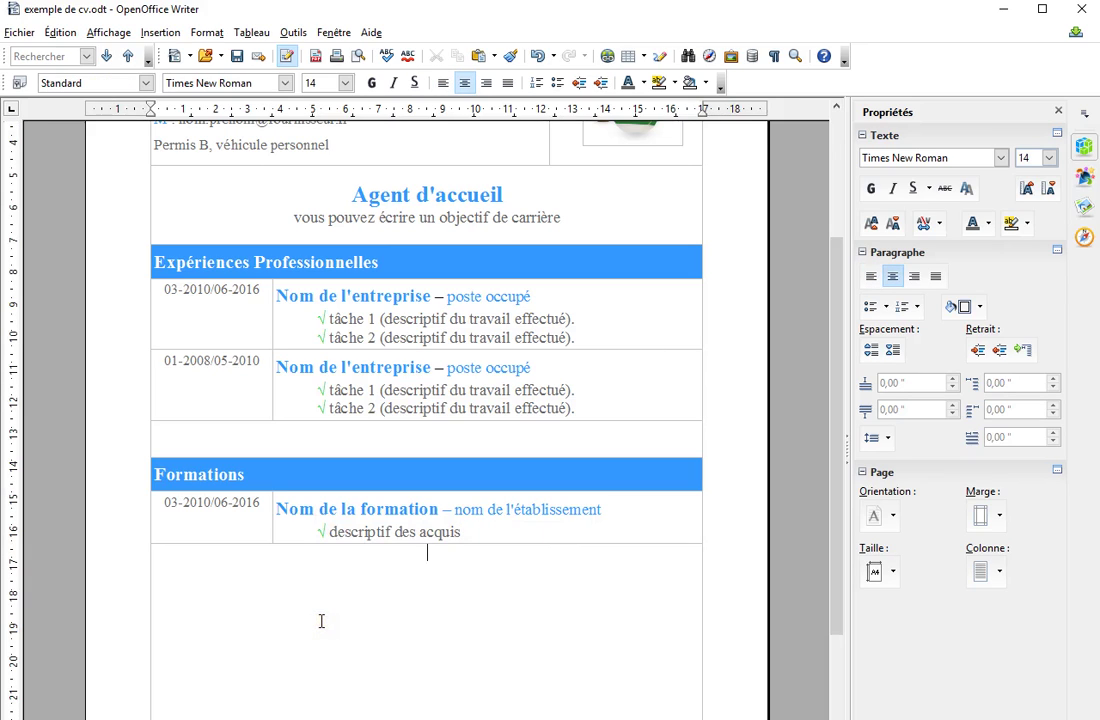
- Duplicate the Formations table below itself after a blank line and retitle the copy "Compétences"
drag(448, 566, 227, 444)
click(456, 568)
key(ctrl+v)
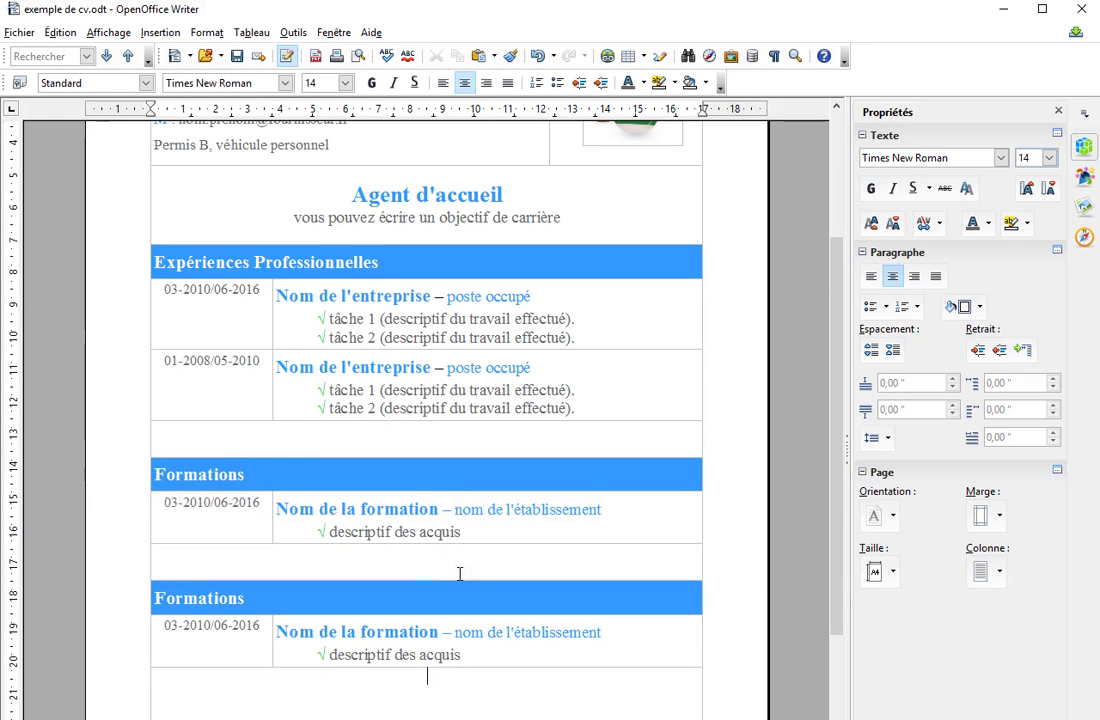
double_click(201, 599)
text(Competence)
click(203, 596)
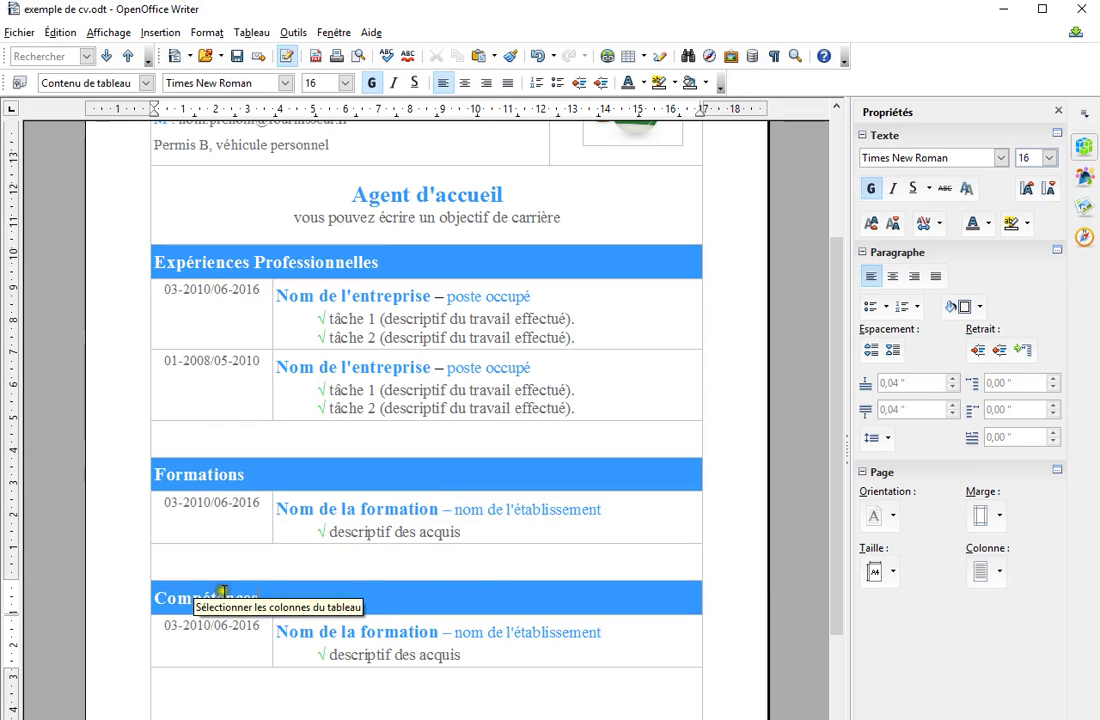
- Clear the period and the whole training entry from the row under the Compétences heading
click(260, 622)
drag(260, 622, 164, 622)
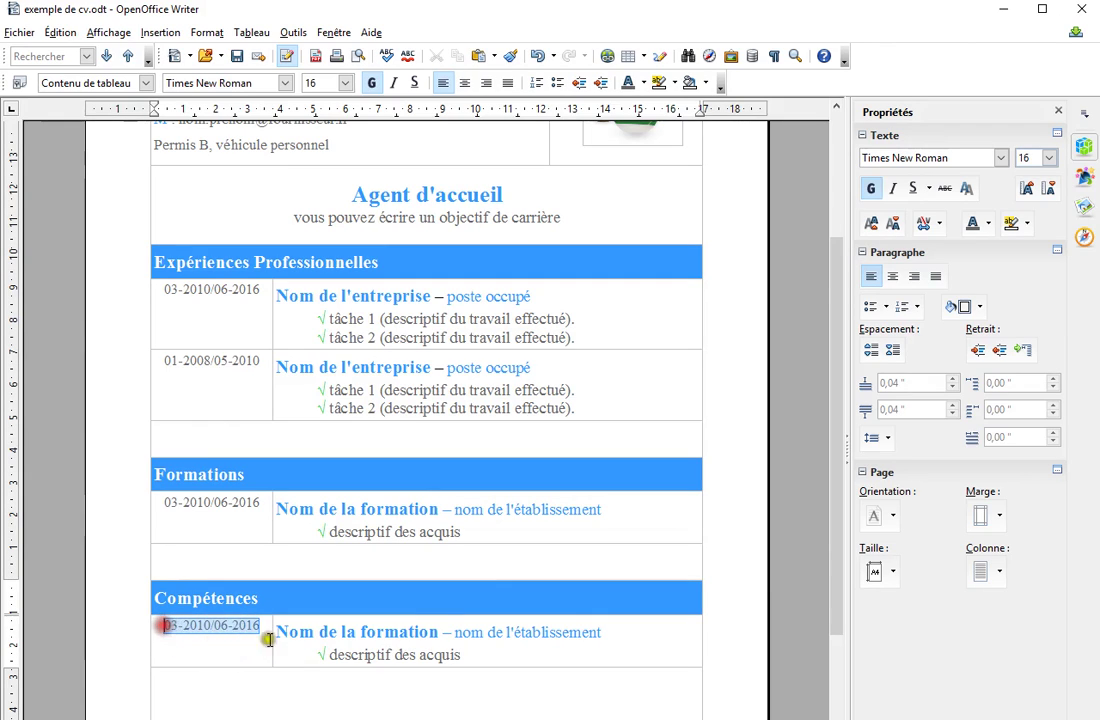
key(Delete)
drag(460, 654, 276, 632)
key(Delete)
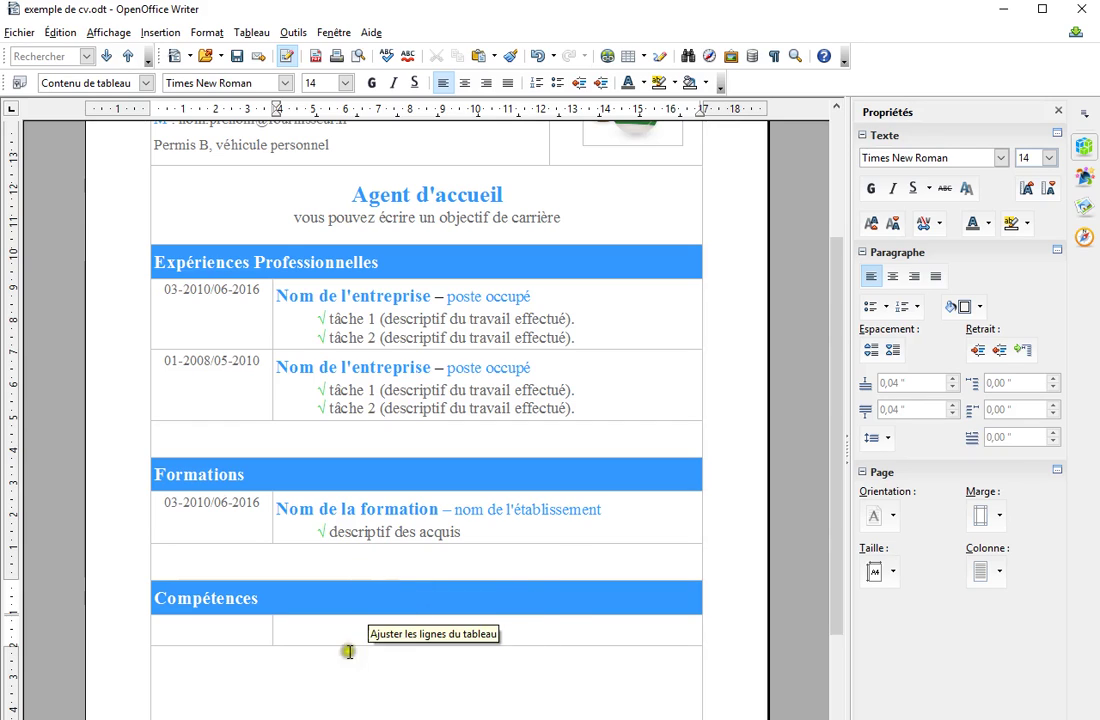
- Move the Compétences column divider to the middle and list Compétence 1 to 3 in the first cell and Compétence 4 to 6 in the second
drag(273, 629, 427, 622)
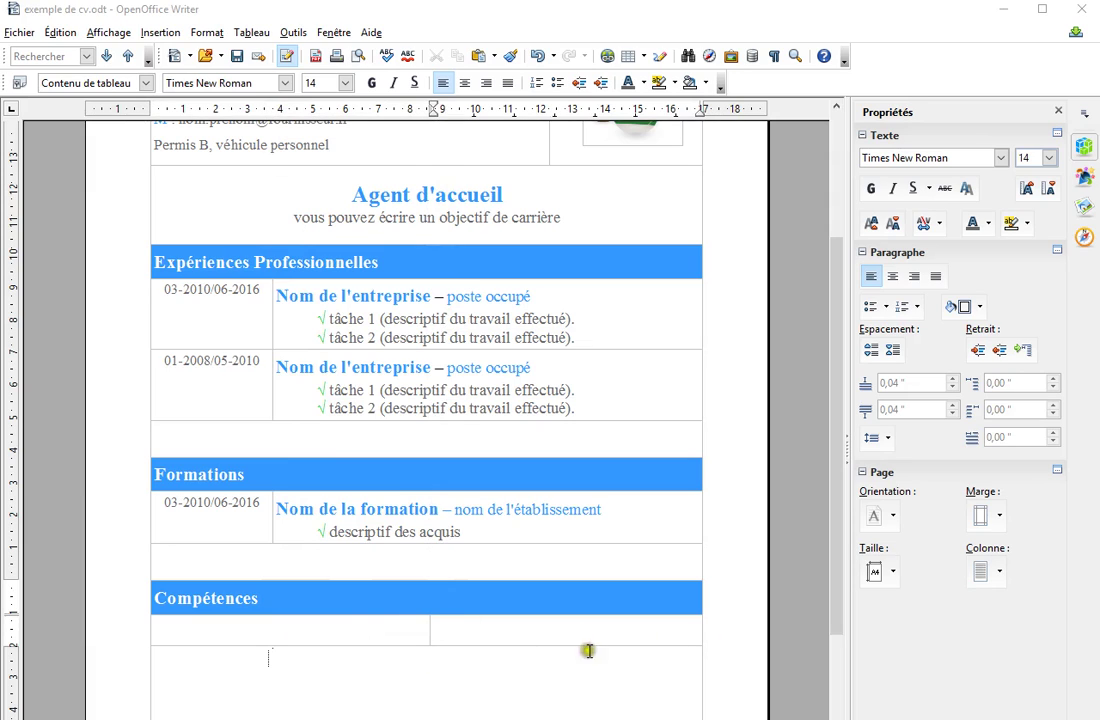
click(338, 630)
text(Compétence 1 Compétence 2 Compétence 3)
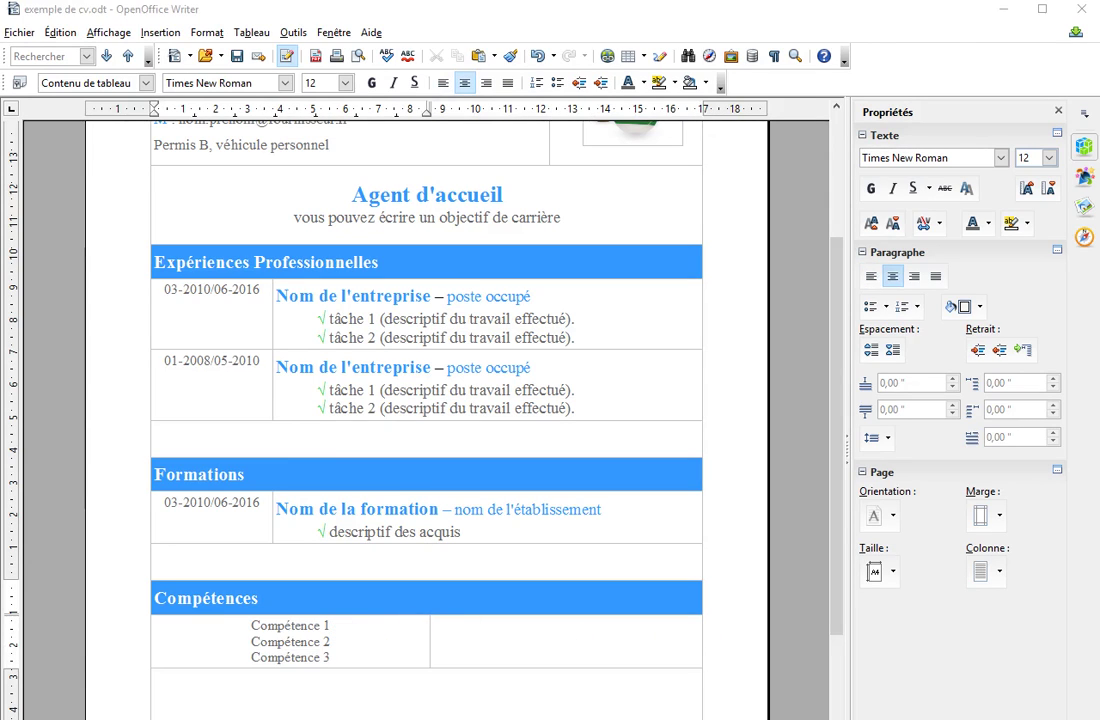
click(581, 645)
text(Compétence 4 Compétence 5 Compétence 6)
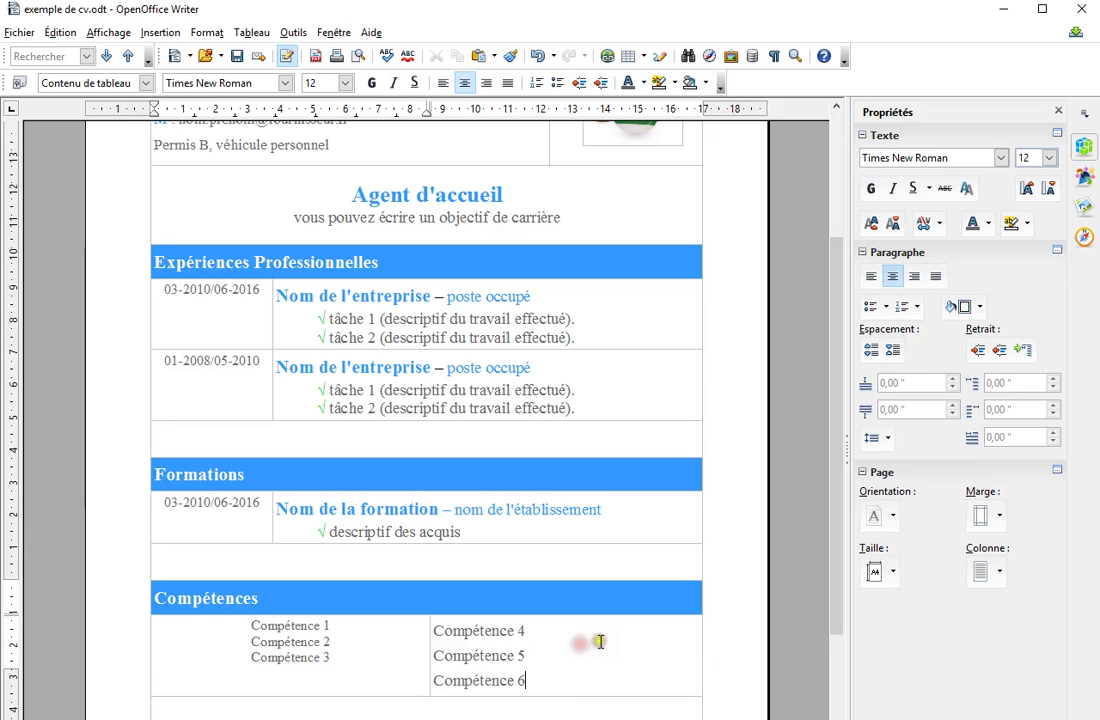
- Centre all the text of the Compétences table, heading included, and set its font size to 12
click(143, 616)
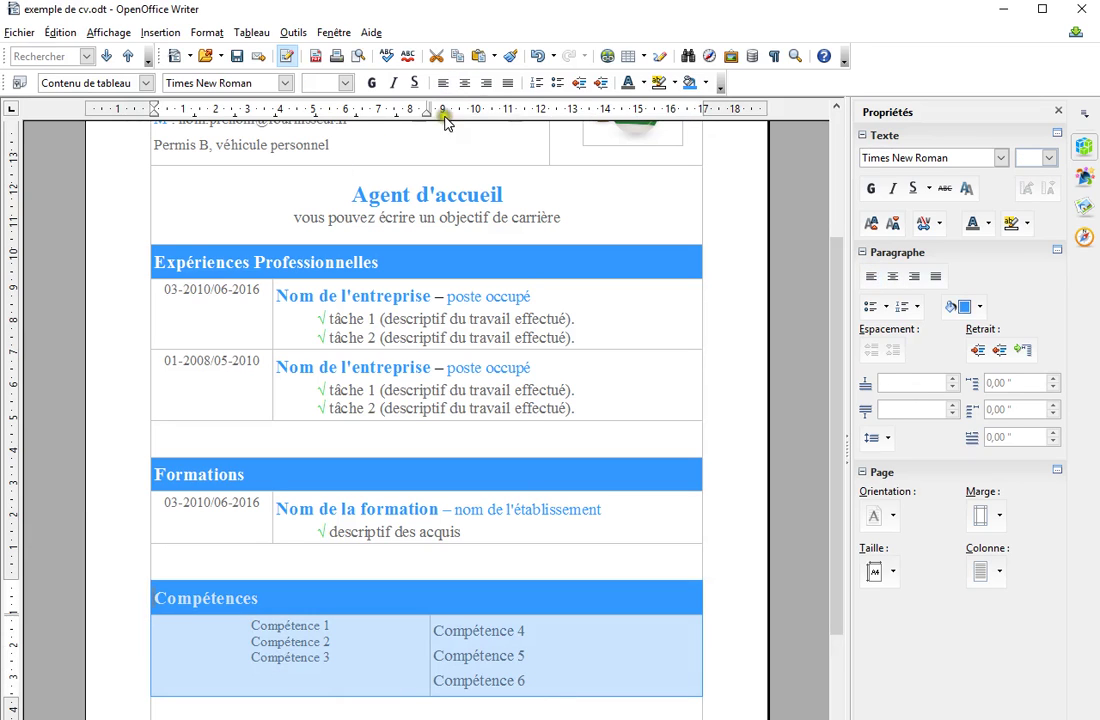
click(464, 82)
click(345, 82)
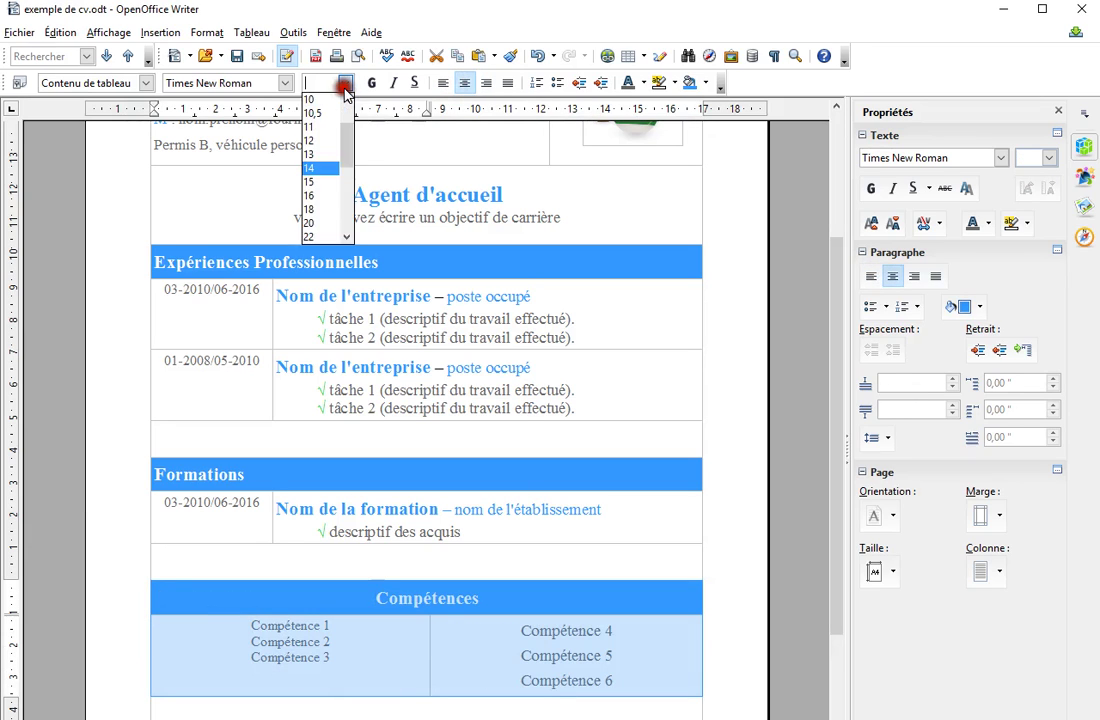
click(316, 142)
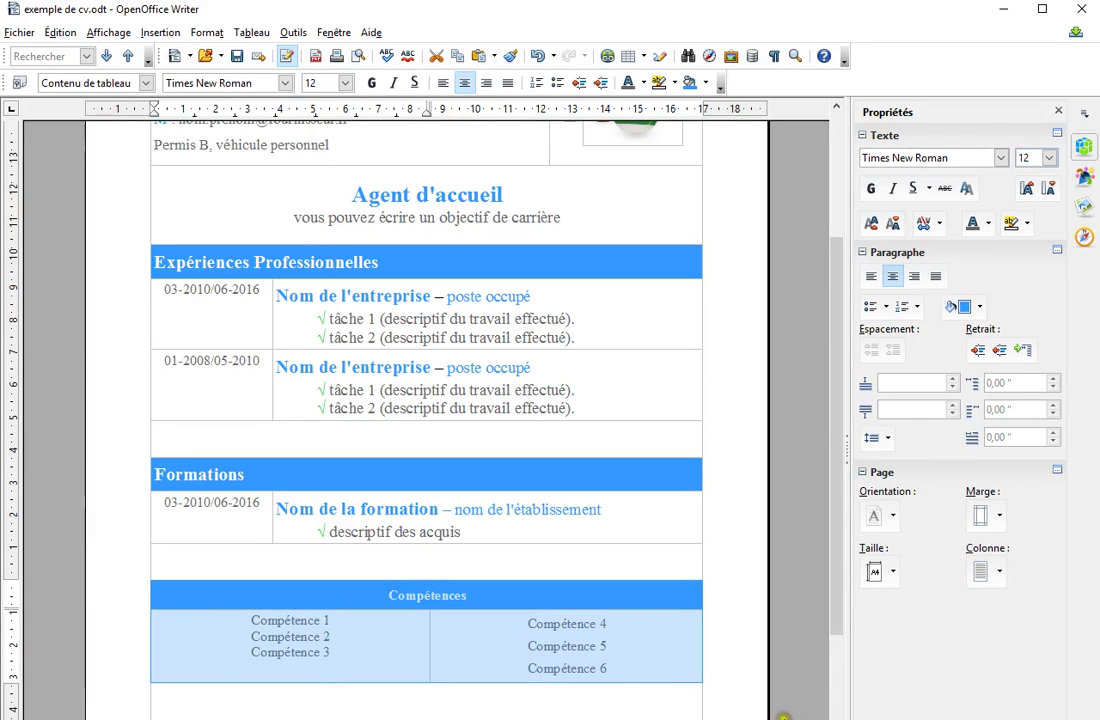
- Try reduced paragraph spacing and left alignment on the Compétence 4 to 6 lines
click(633, 621)
key(Delete)
key(Return)
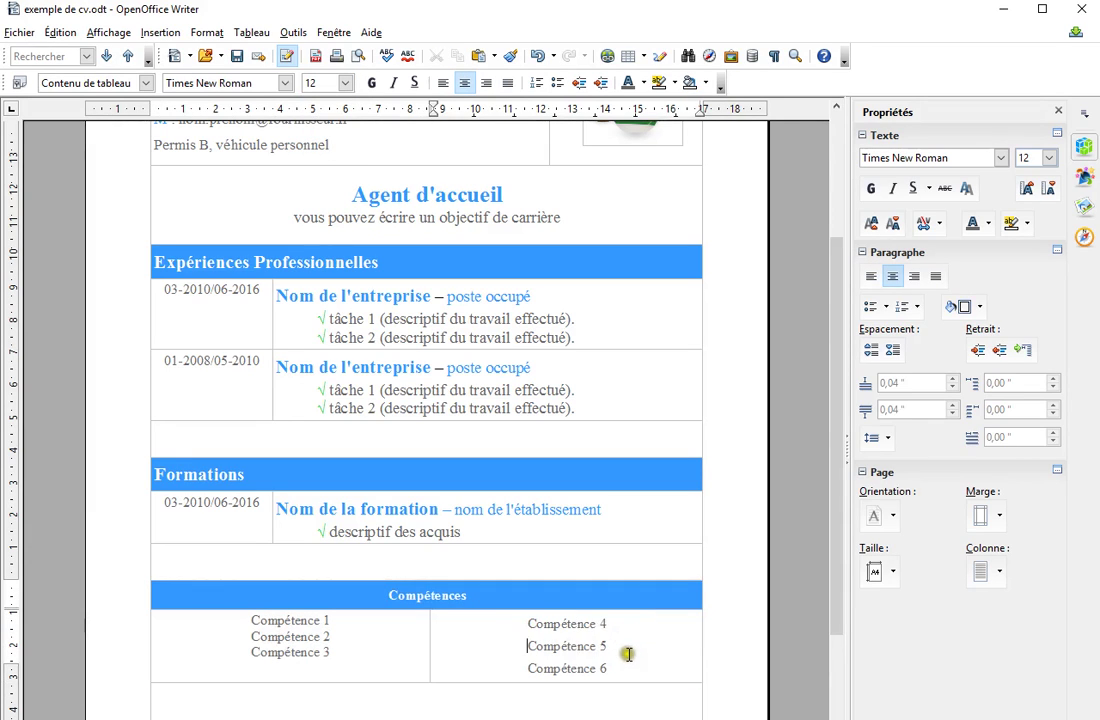
drag(607, 668, 500, 619)
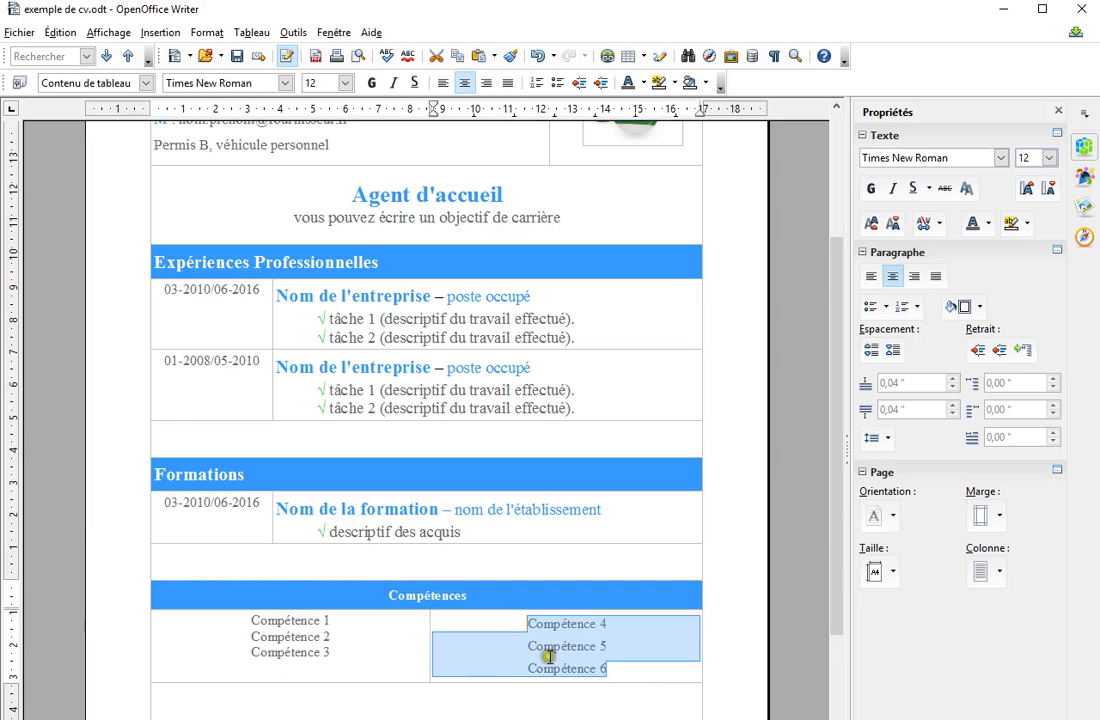
click(893, 349)
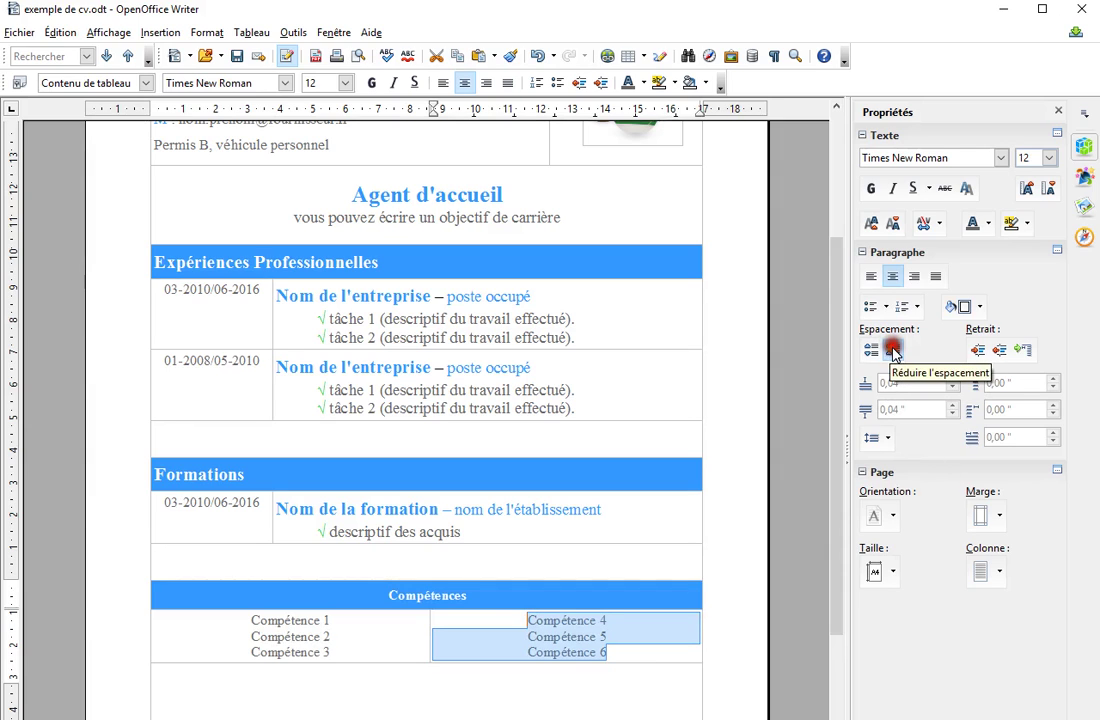
click(871, 276)
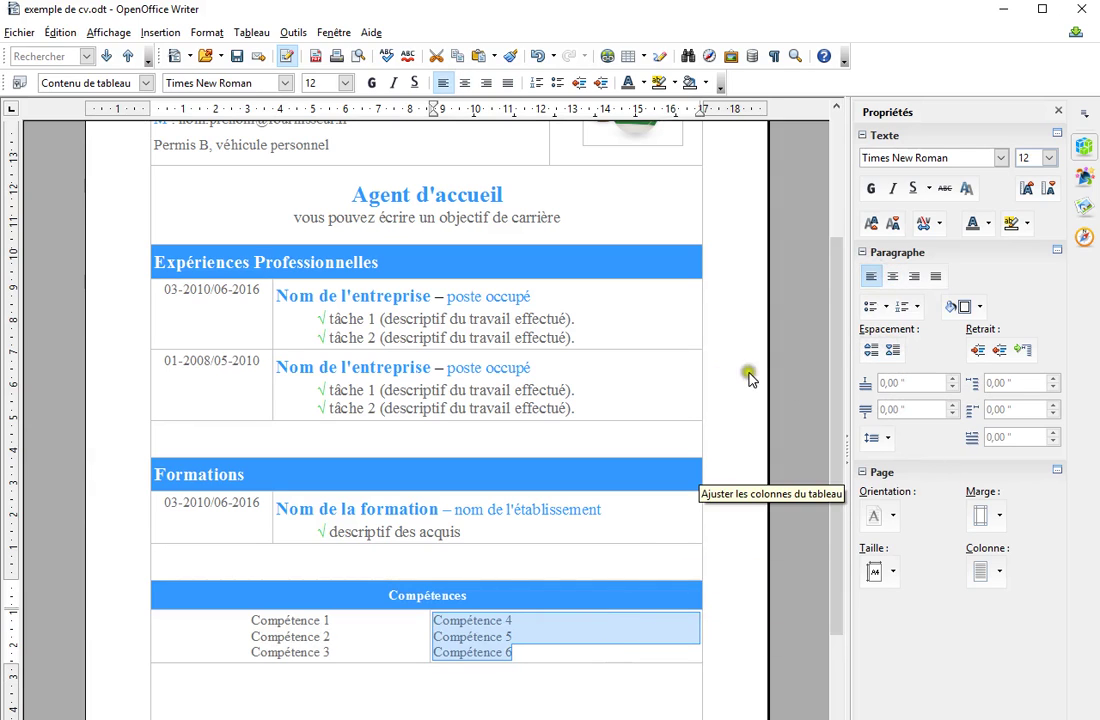
click(892, 276)
click(871, 349)
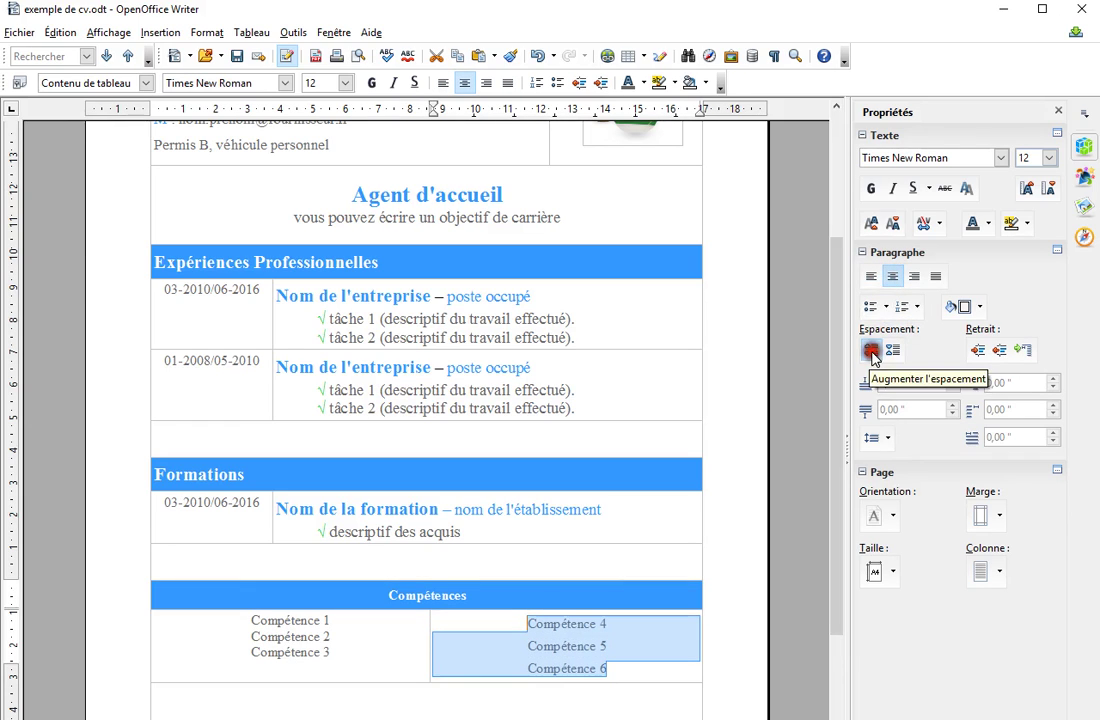
- Increase the paragraph spacing of the Compétence 1 to 3 lines to match the neighbouring cell
drag(366, 652, 212, 622)
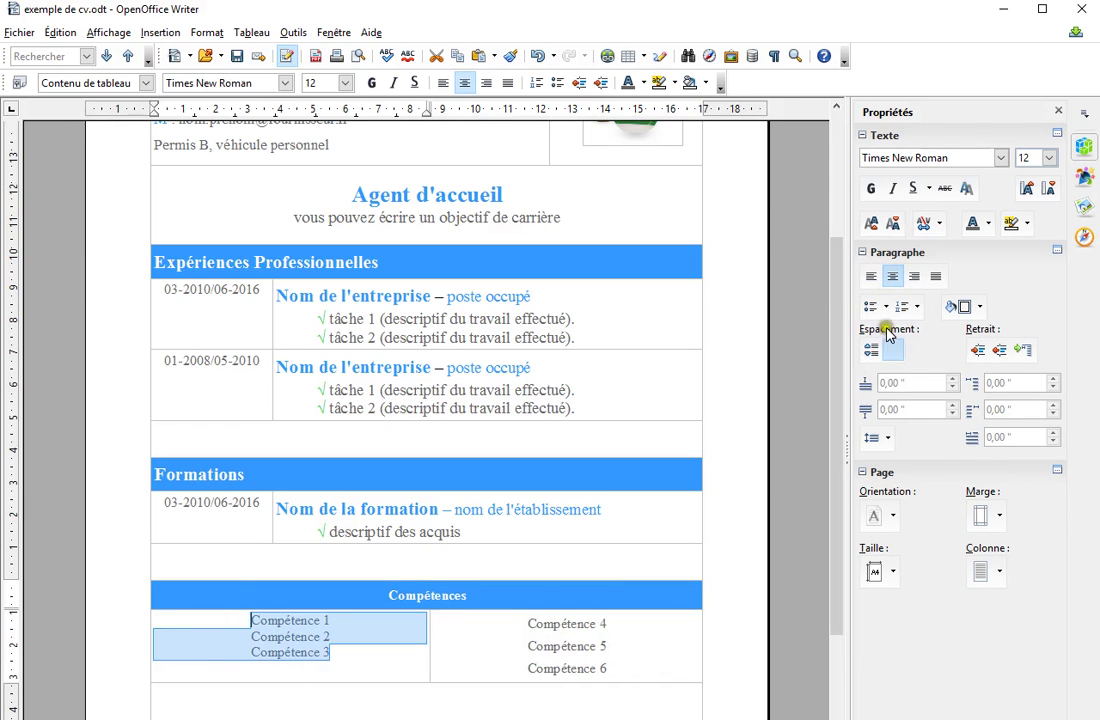
click(871, 349)
click(578, 697)
scroll(582, 698, down, 2)
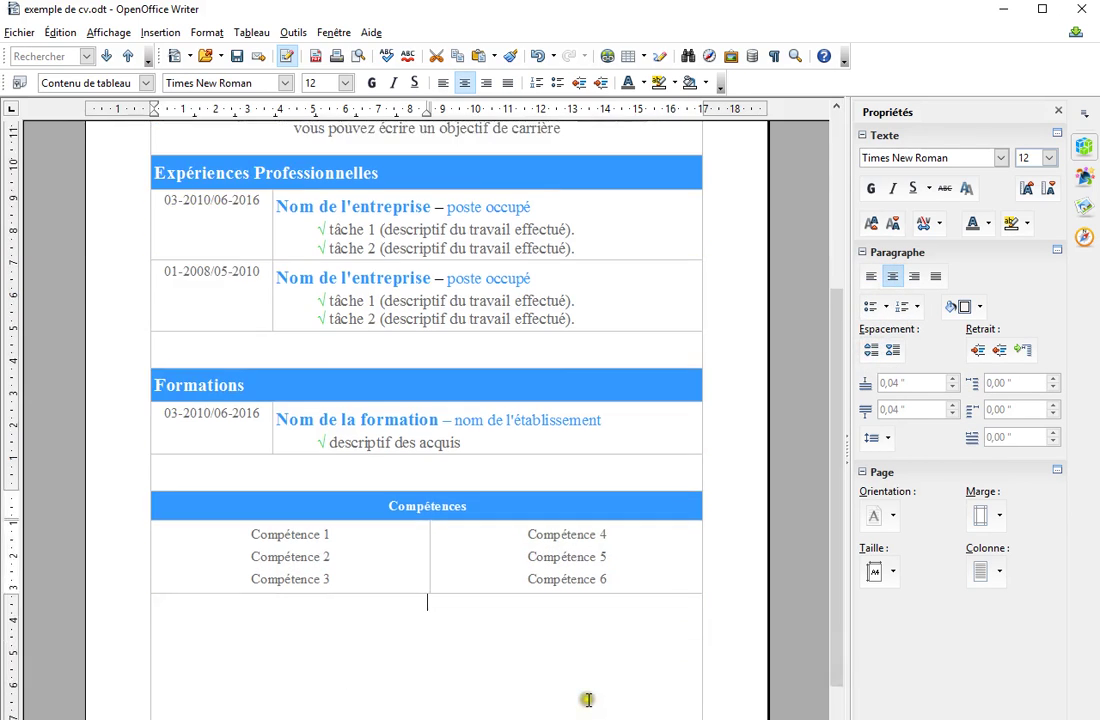
- Align the Compétences heading left and set its font size to 16
drag(487, 506, 351, 501)
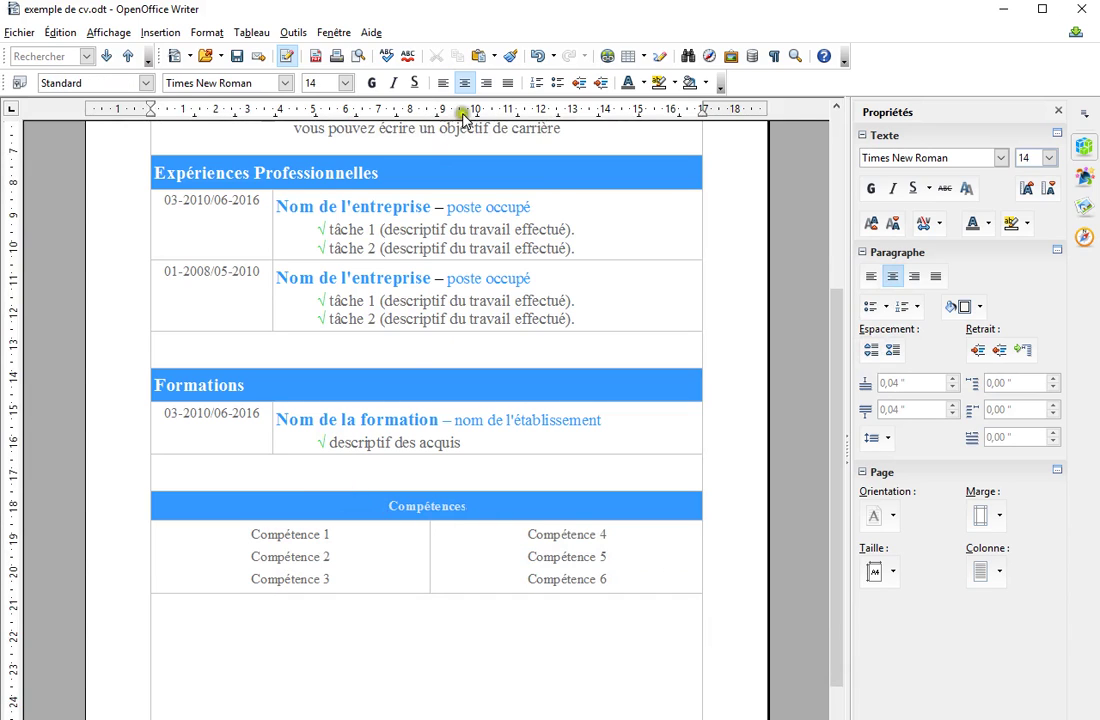
click(445, 84)
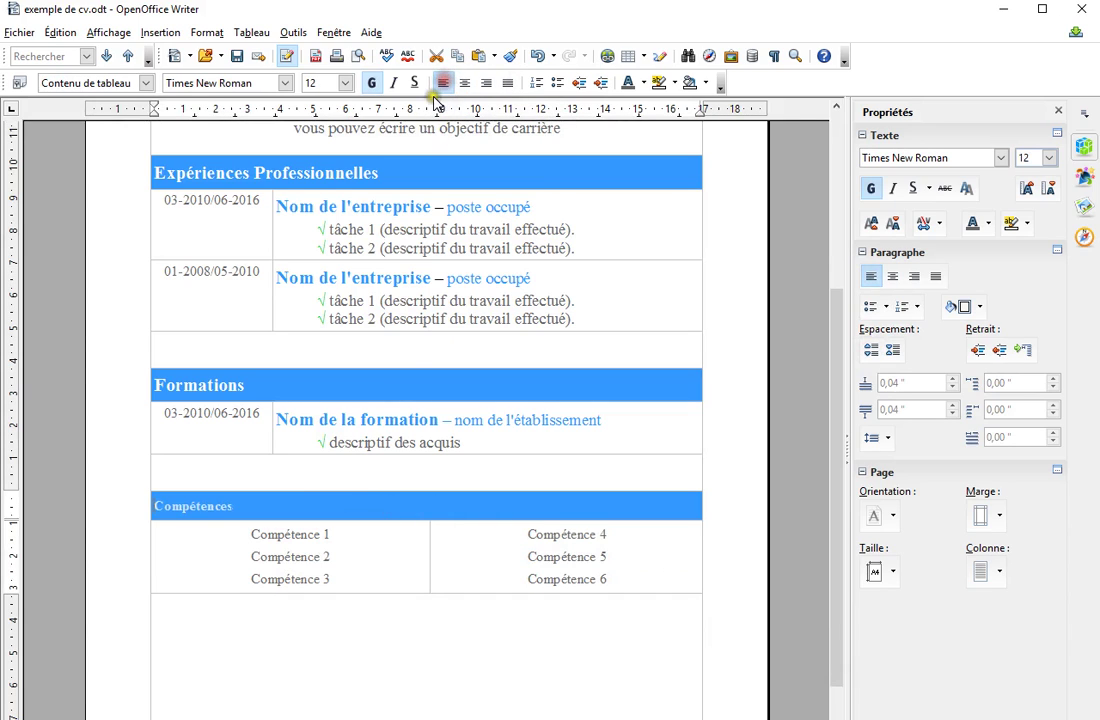
click(340, 83)
click(322, 225)
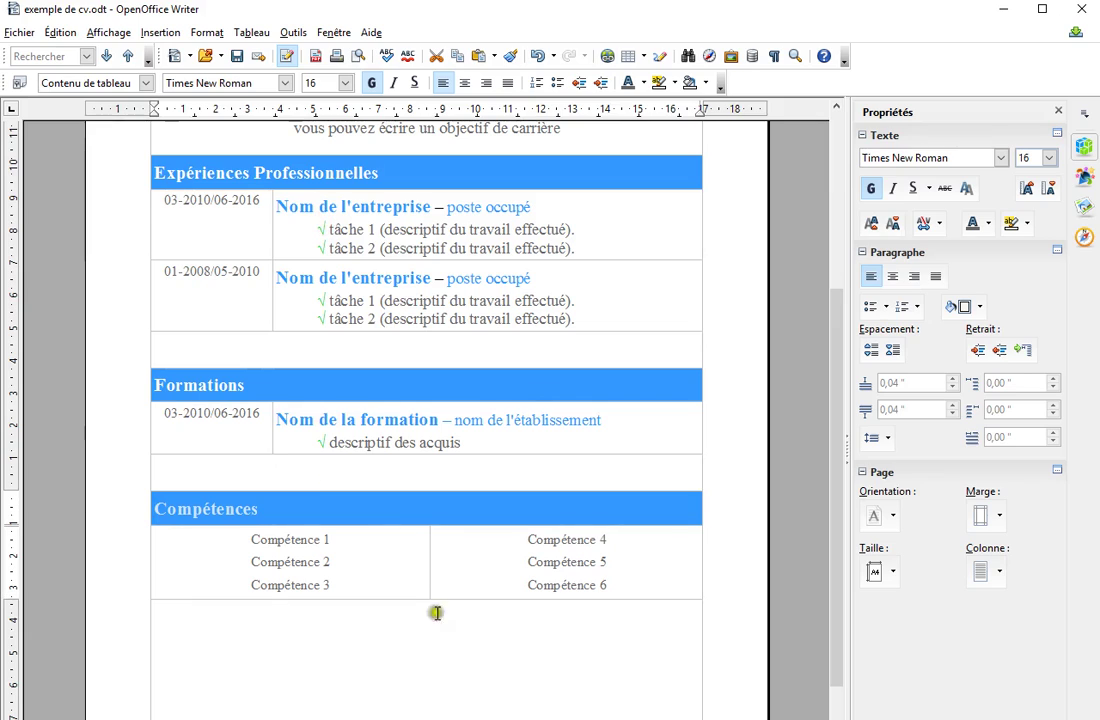
click(460, 700)
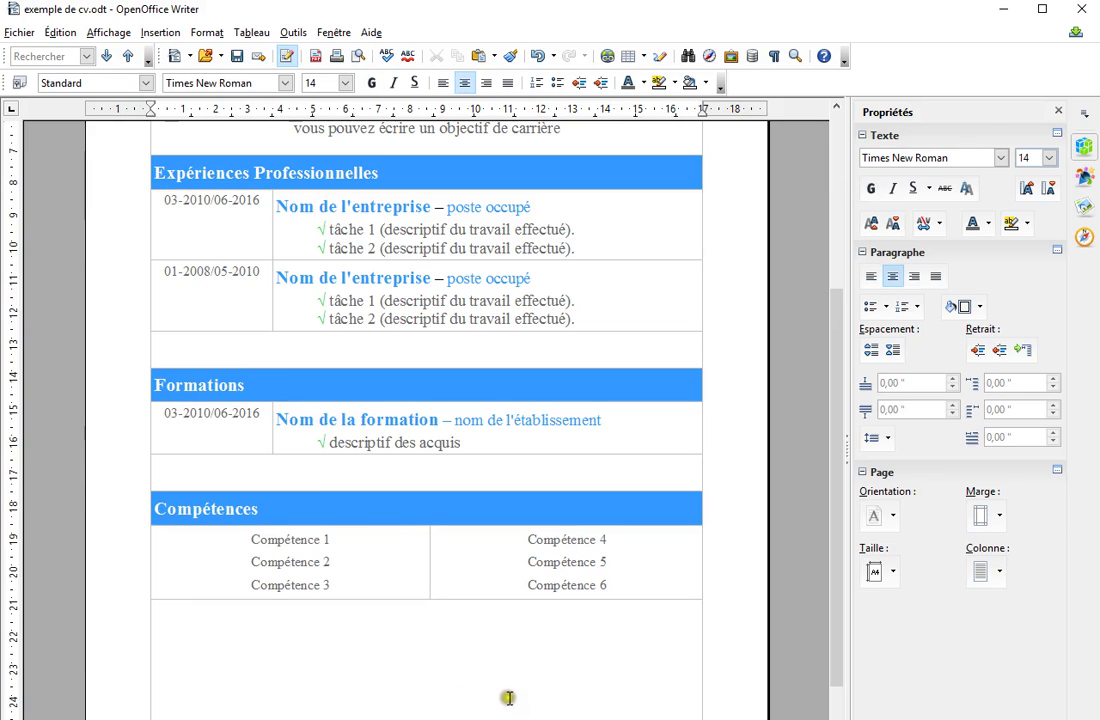
- Duplicate the Formations table below the Compétences table
drag(464, 485, 135, 378)
key(ctrl+c)
click(458, 680)
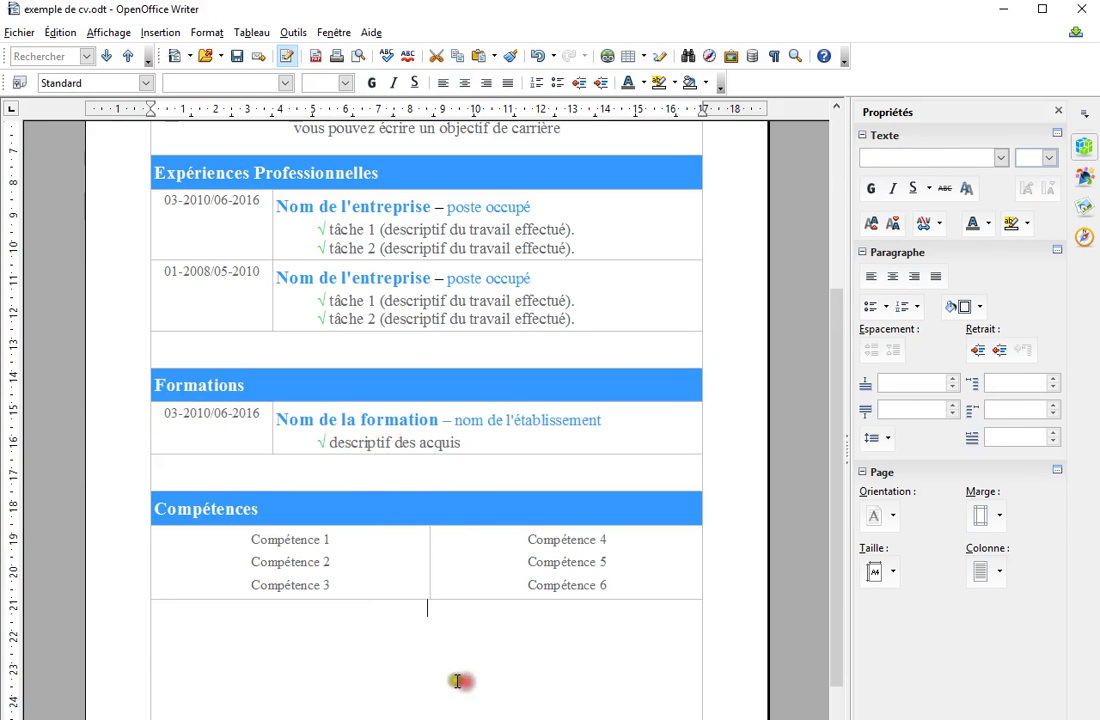
key(ctrl+v)
- Merge the period cell and the training entry cell of the copied Formations table into one
click(400, 670)
drag(418, 678, 241, 693)
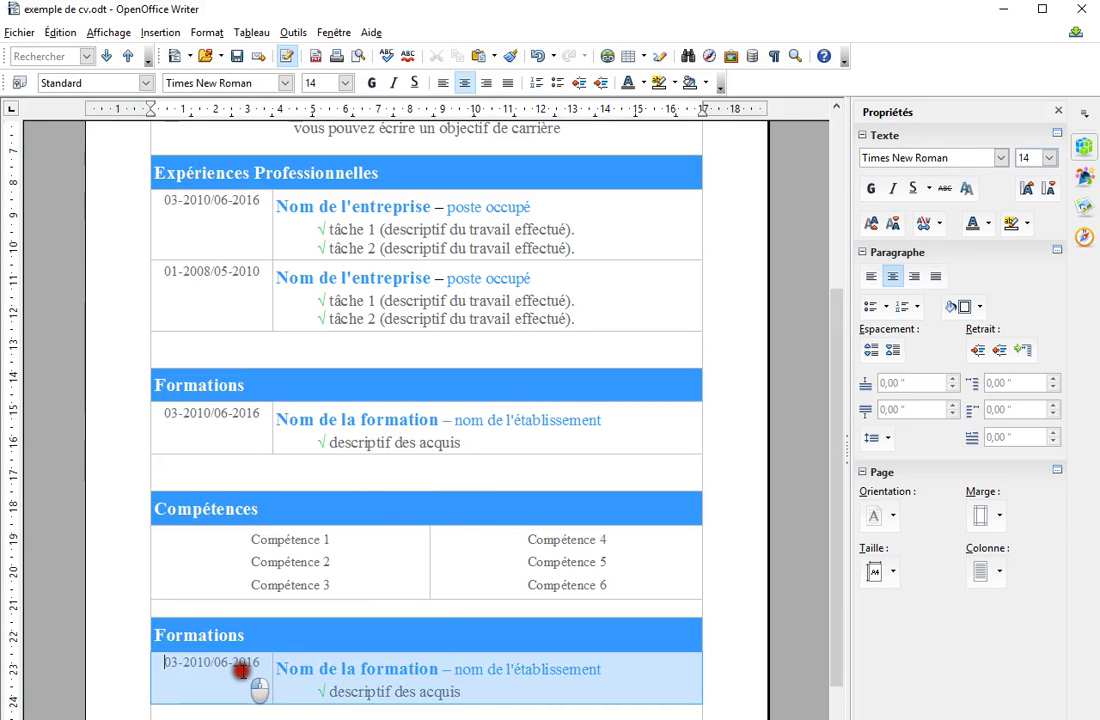
right_click(246, 676)
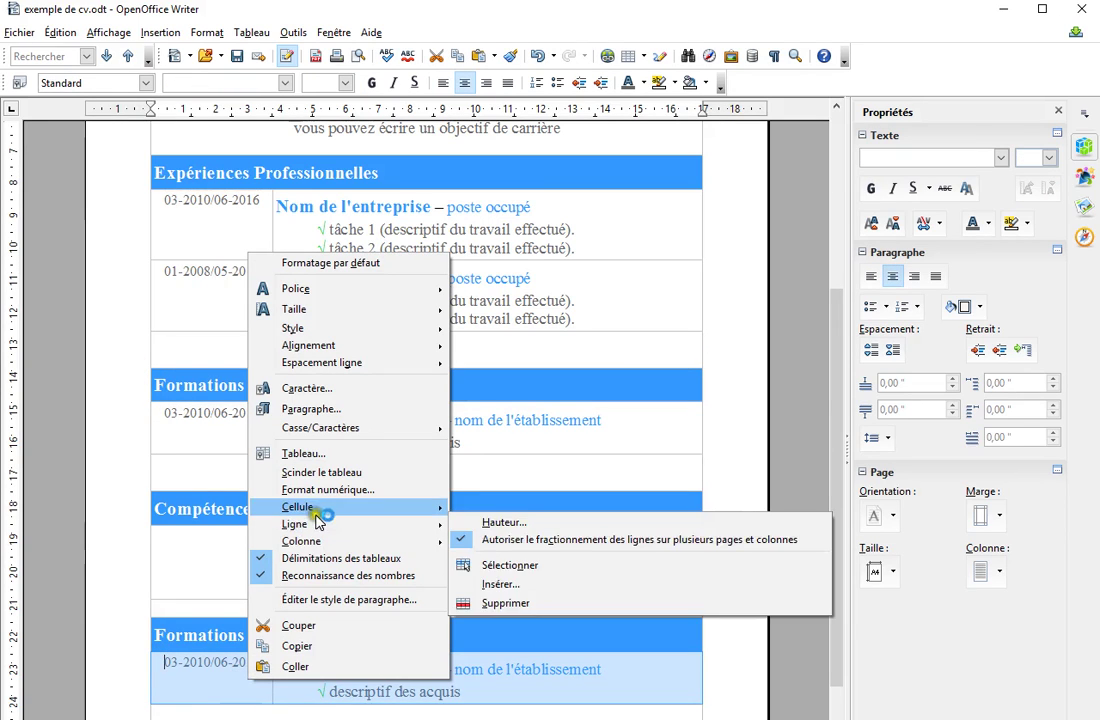
mouse_move(320, 507)
click(487, 508)
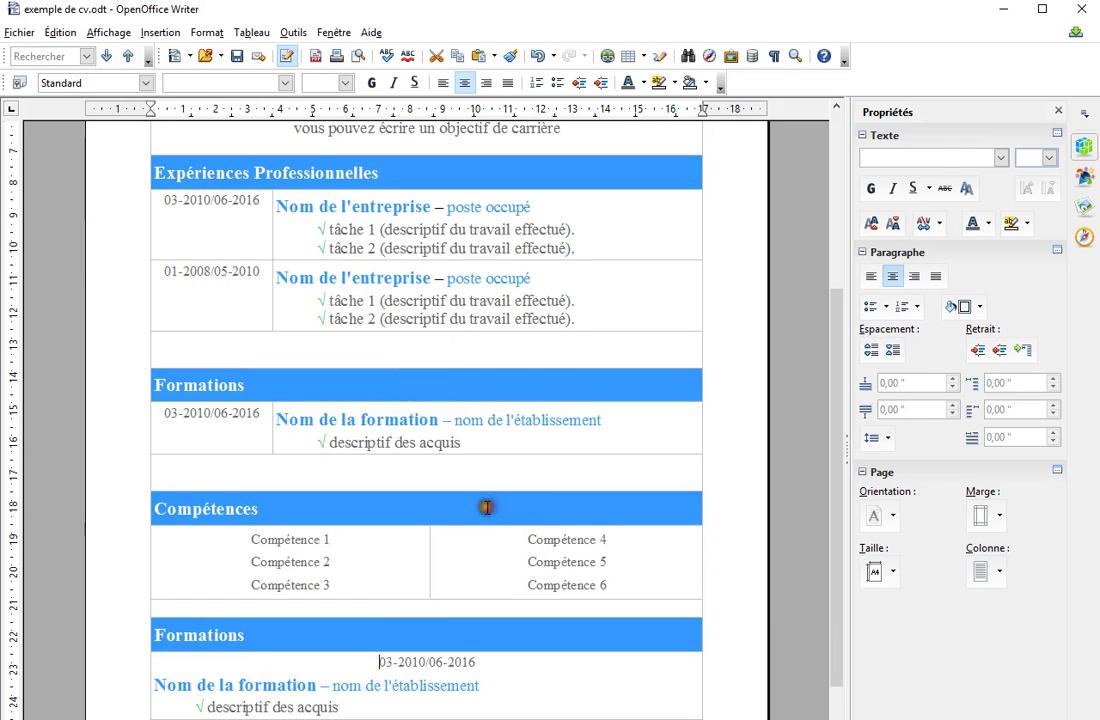
- Delete the training name and details from the merged cell and retitle the copied table "Centre d'intérêts"
drag(410, 705, 133, 685)
key(Delete)
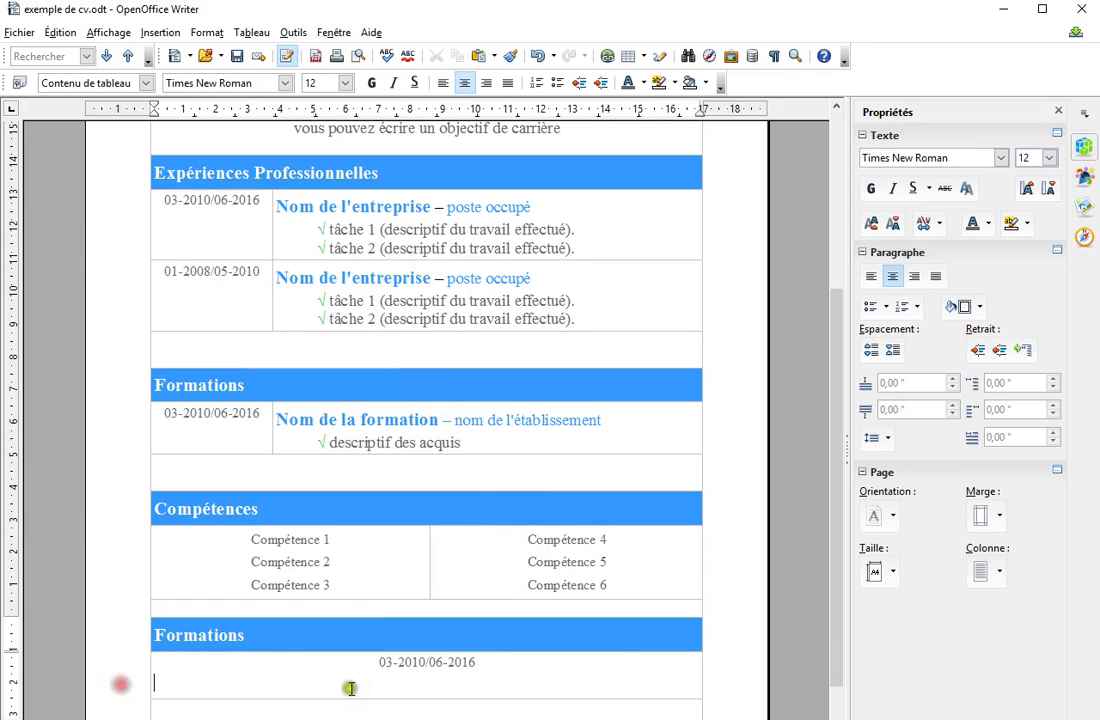
click(221, 636)
double_click(219, 636)
text(Centre)
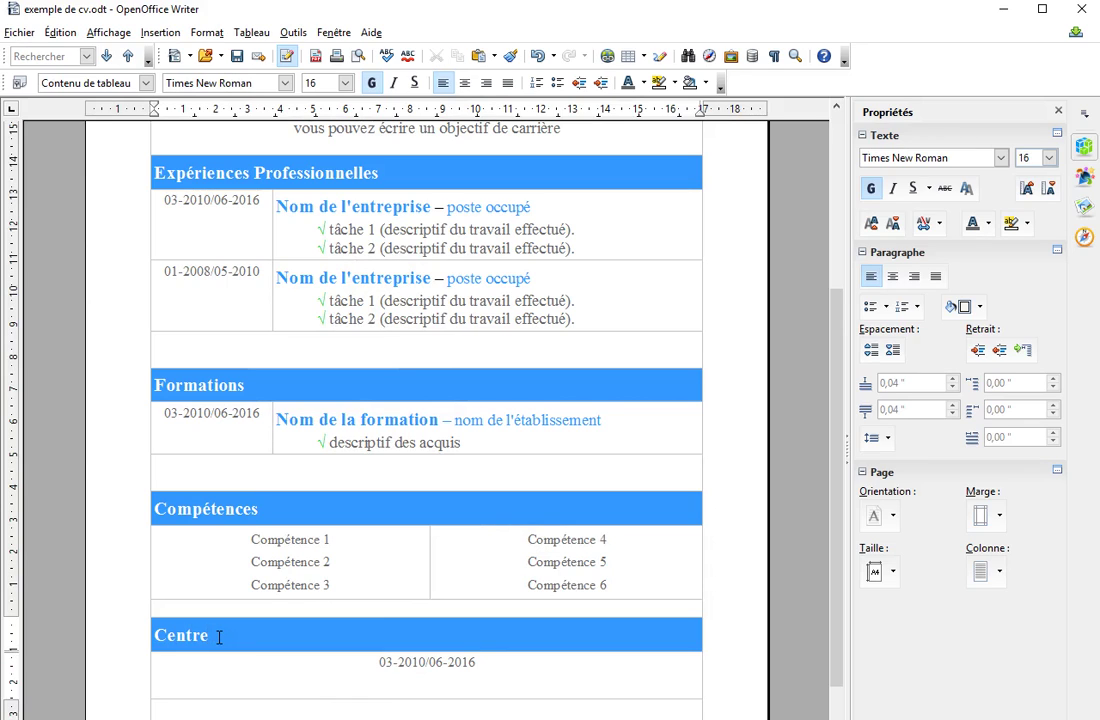
text( d'intérêts)
- Replace the period under Centre d'intérêts with "Sports, Guitare, série tv" and align that line left
drag(430, 662, 312, 658)
text(Sports, Guitare, série tv)
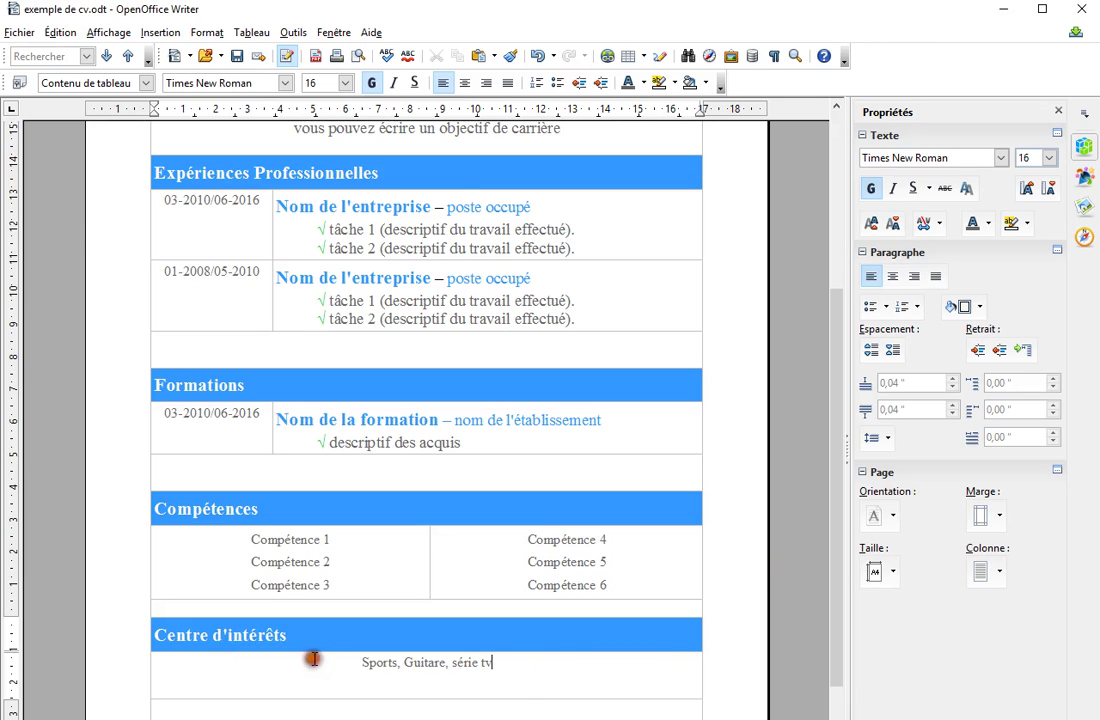
click(351, 665)
click(331, 663)
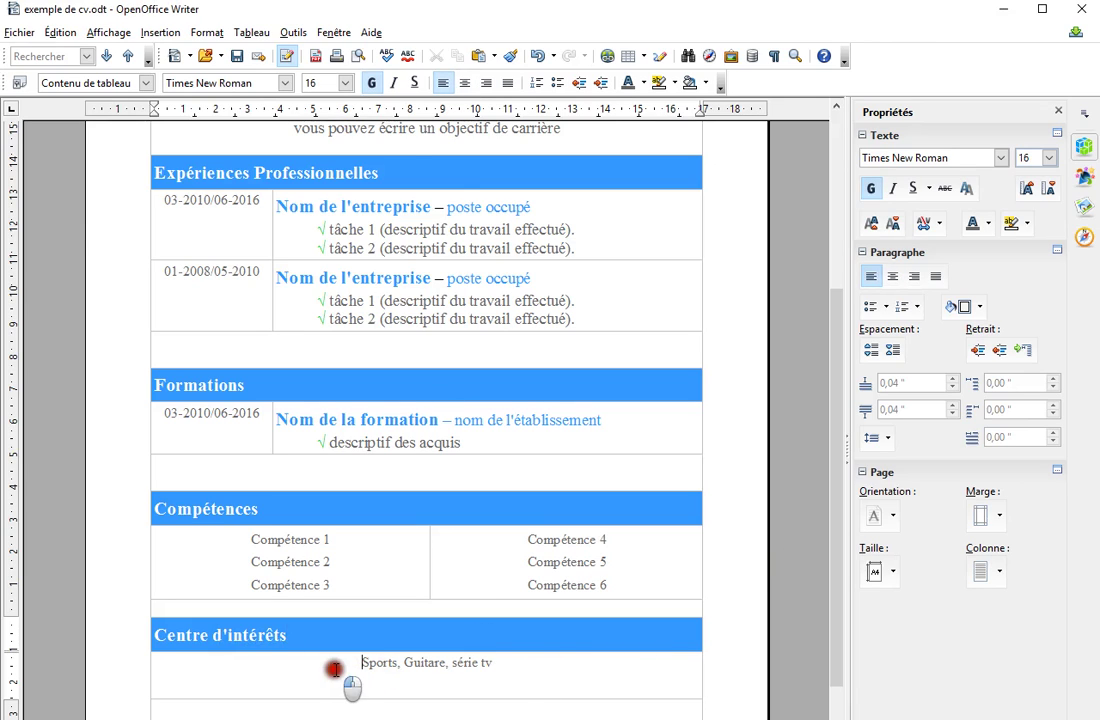
click(868, 279)
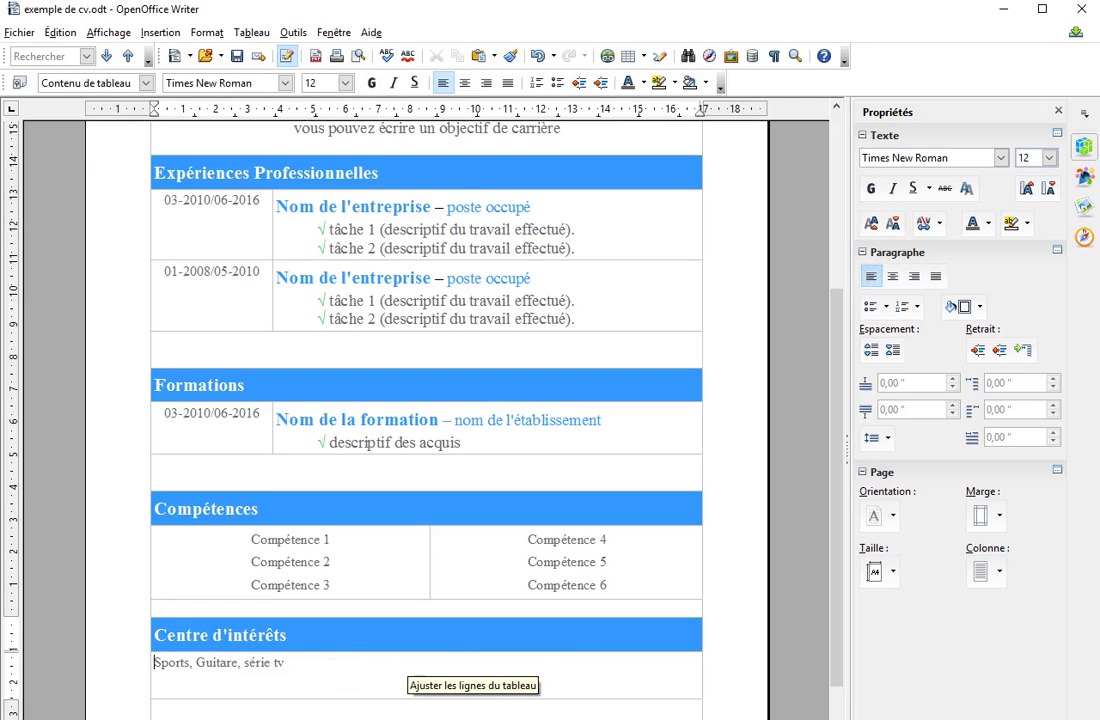
drag(404, 700, 402, 670)
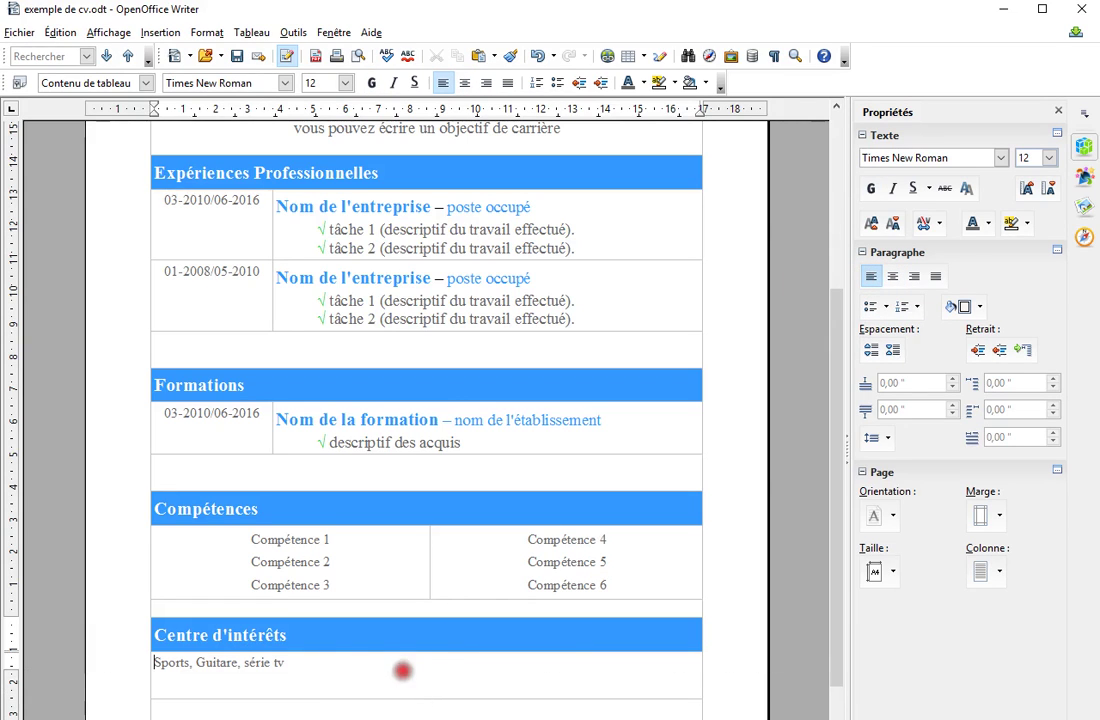
click(512, 715)
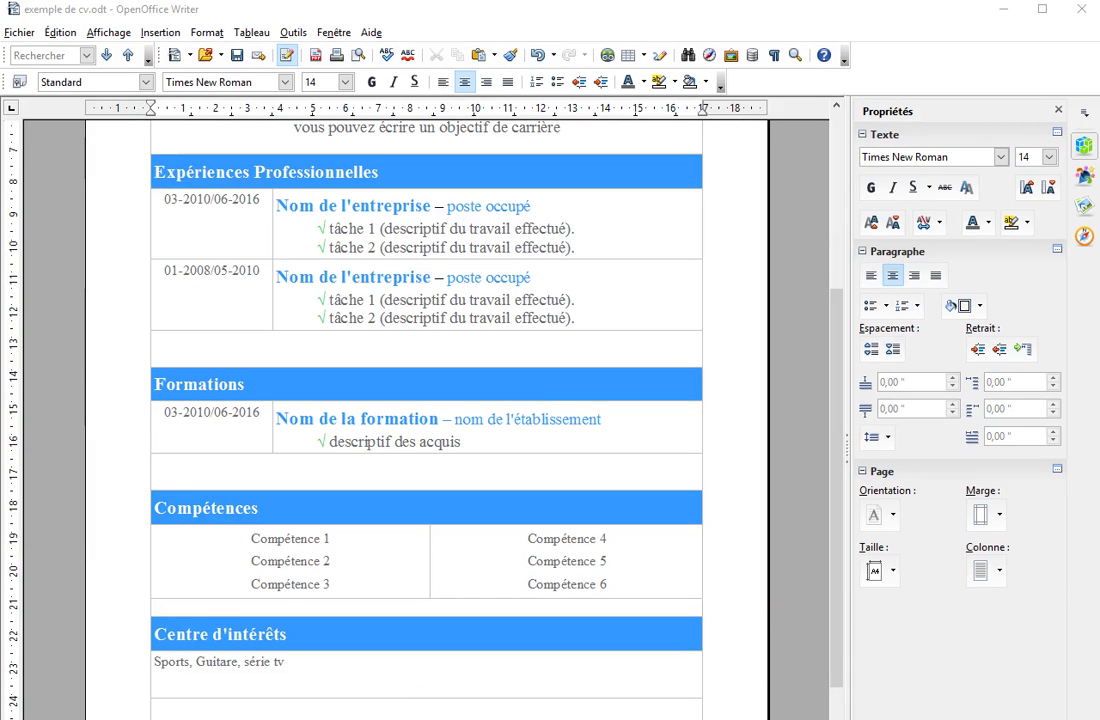
- Set the page margins of the CV to the narrow preset (Étroit)
mouse_move(835, 604)
mouse_down()
mouse_move(818, 420)
mouse_move(789, 396)
mouse_up()
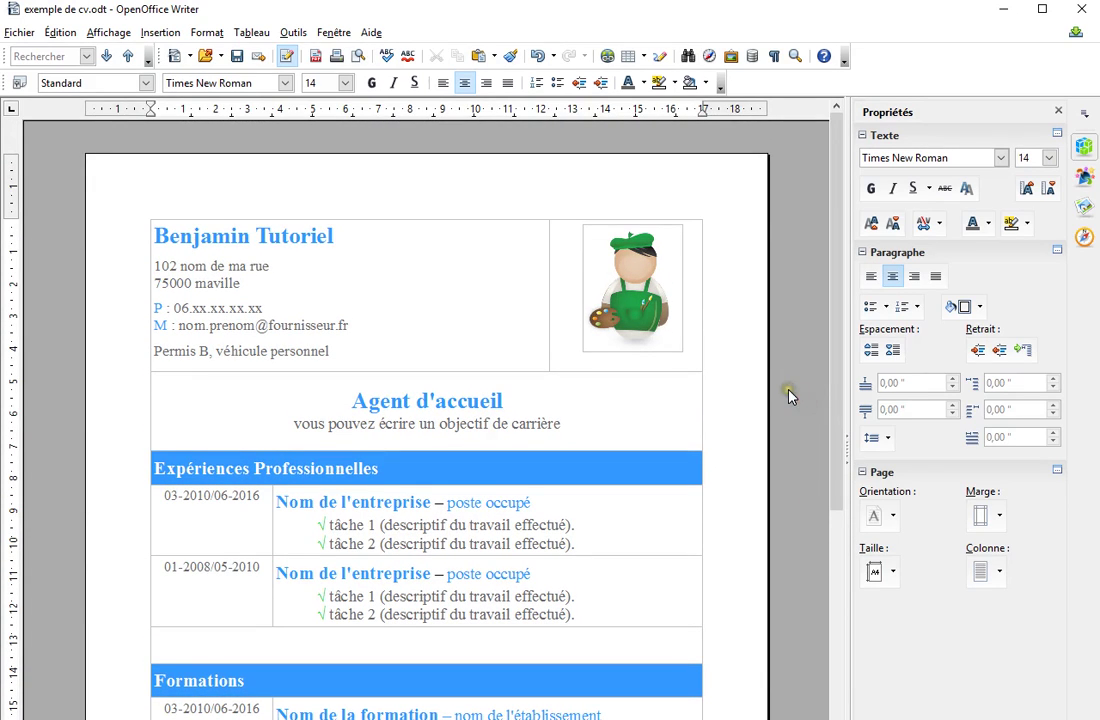
click(836, 365)
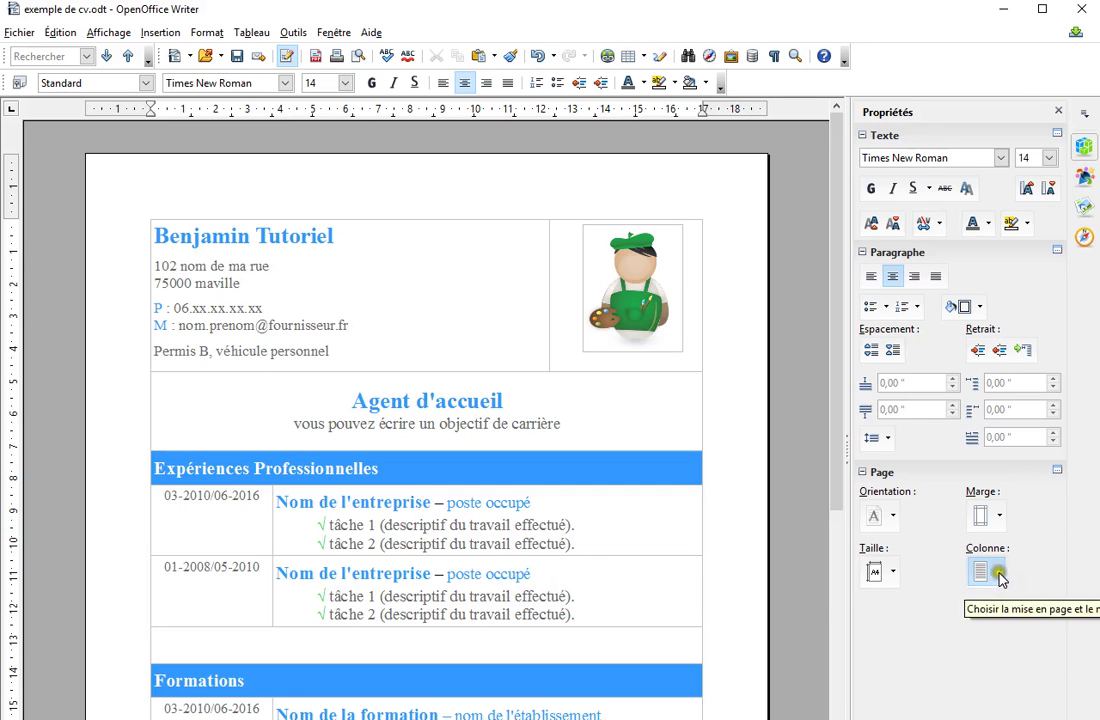
click(995, 520)
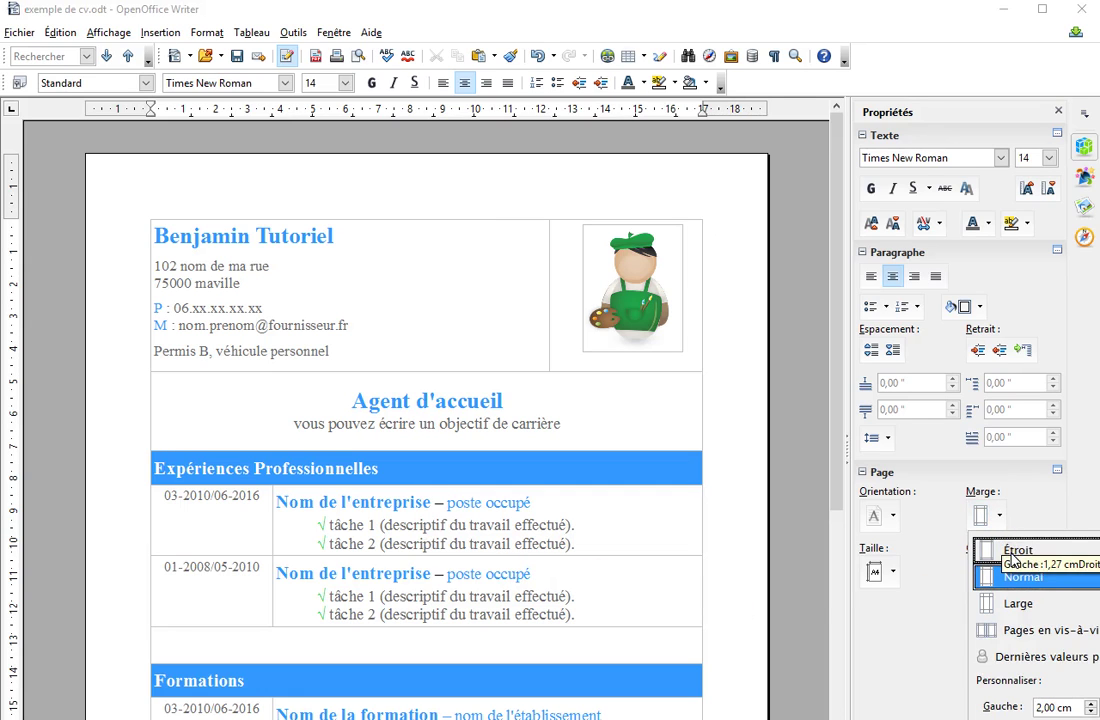
click(1012, 551)
drag(837, 515, 838, 325)
scroll(658, 302, up, 1)
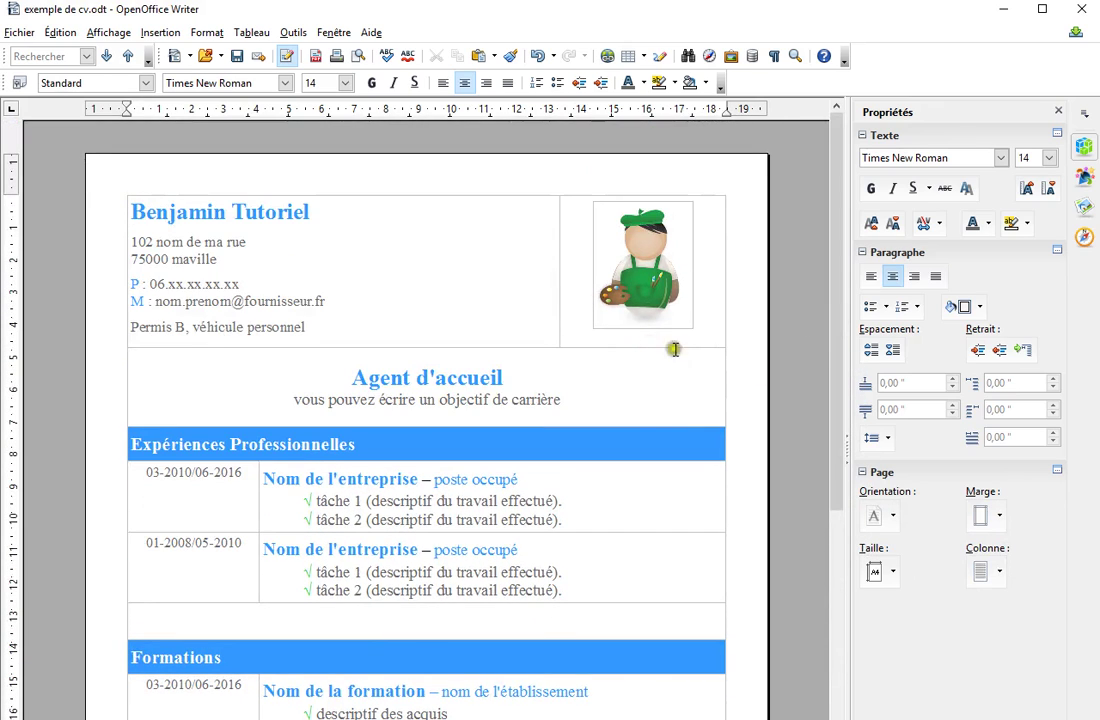
- Switch the page margins to Normal and back to Étroit to compare the layouts
click(1002, 522)
click(1005, 572)
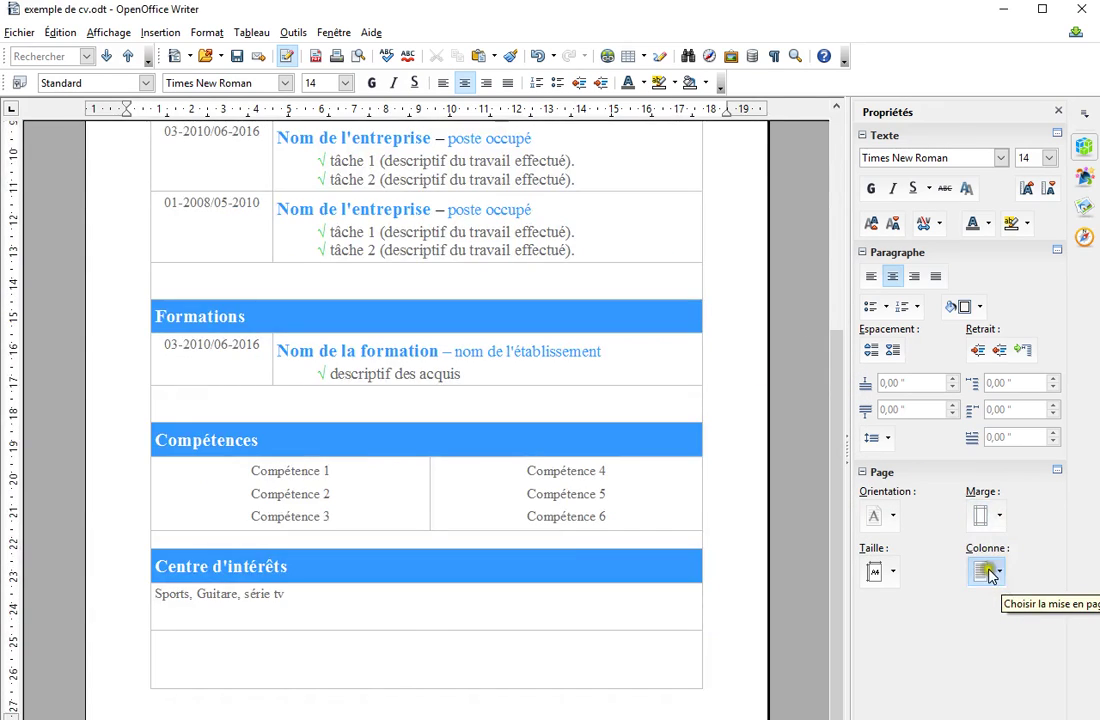
click(980, 515)
click(990, 552)
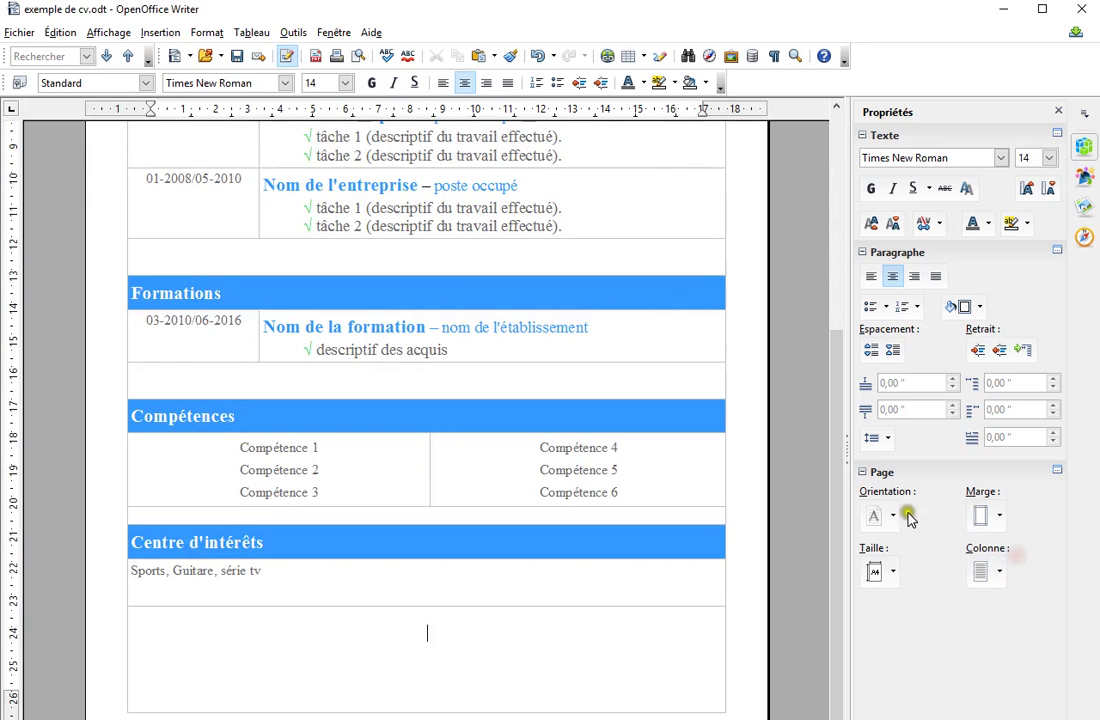
drag(843, 585, 810, 334)
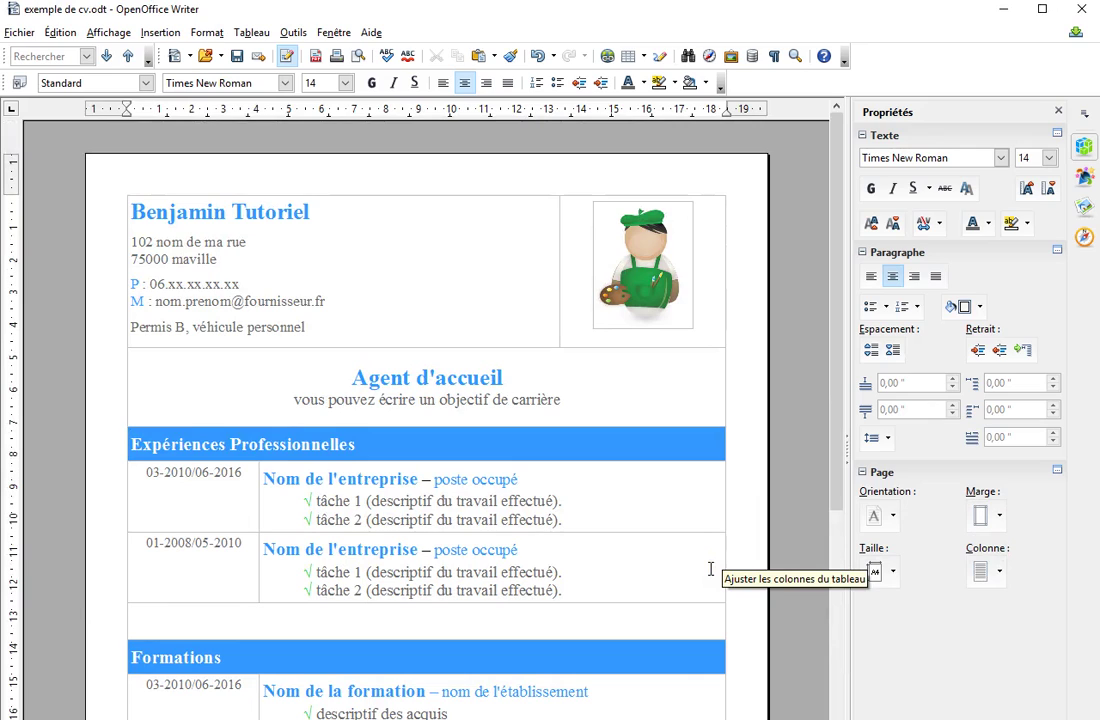